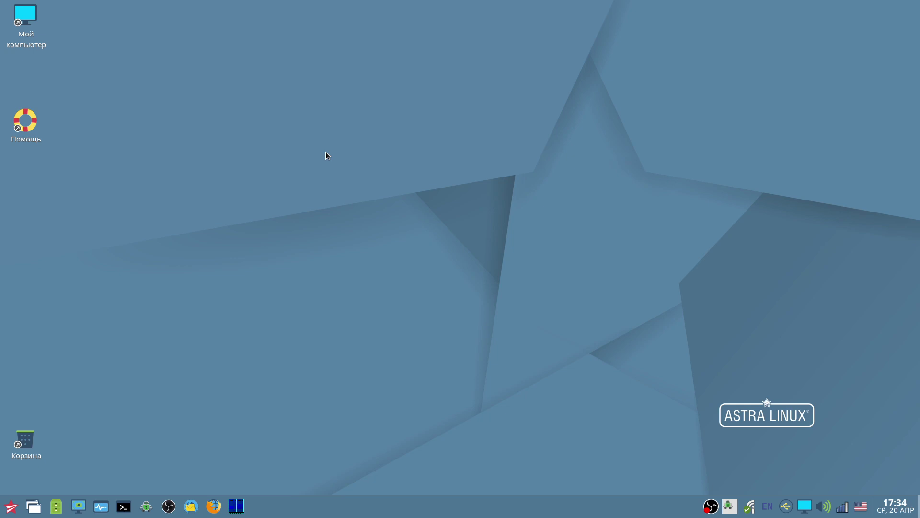
# Step: Open the start menu editor at the Мессенджер Psi+ entry of the Сеть group
pyautogui.click(11, 506)
pyautogui.moveTo(38, 232)
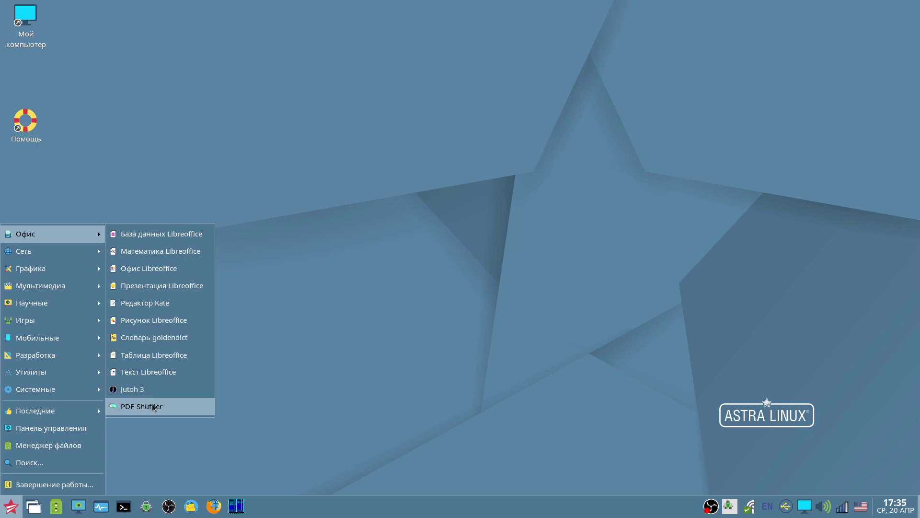
pyautogui.moveTo(56, 252)
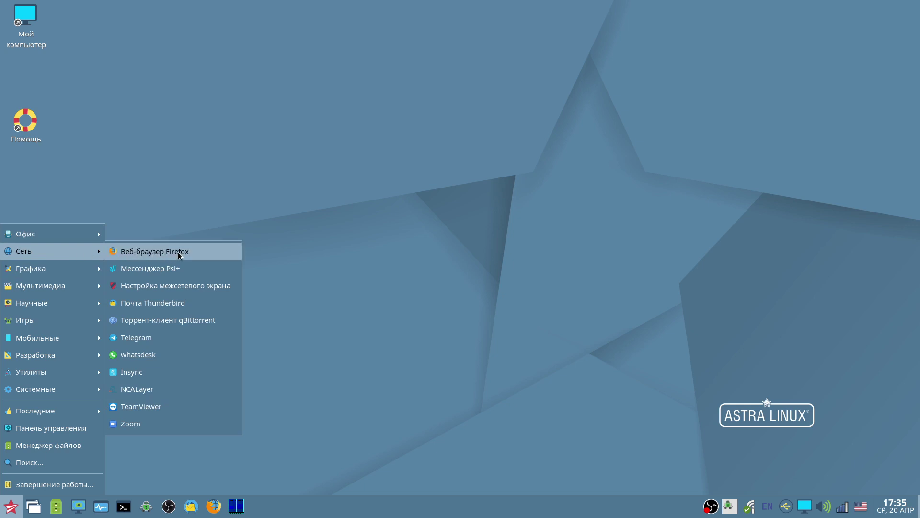
pyautogui.rightClick(161, 272)
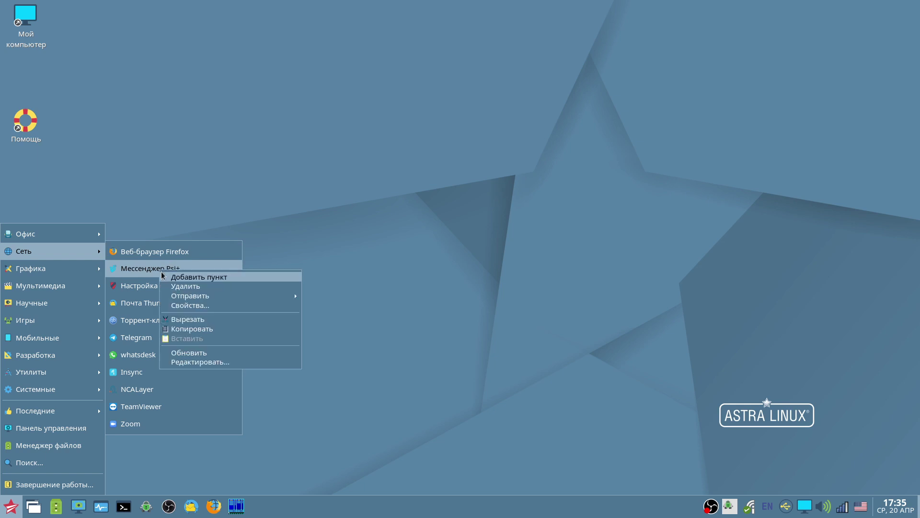
pyautogui.click(191, 351)
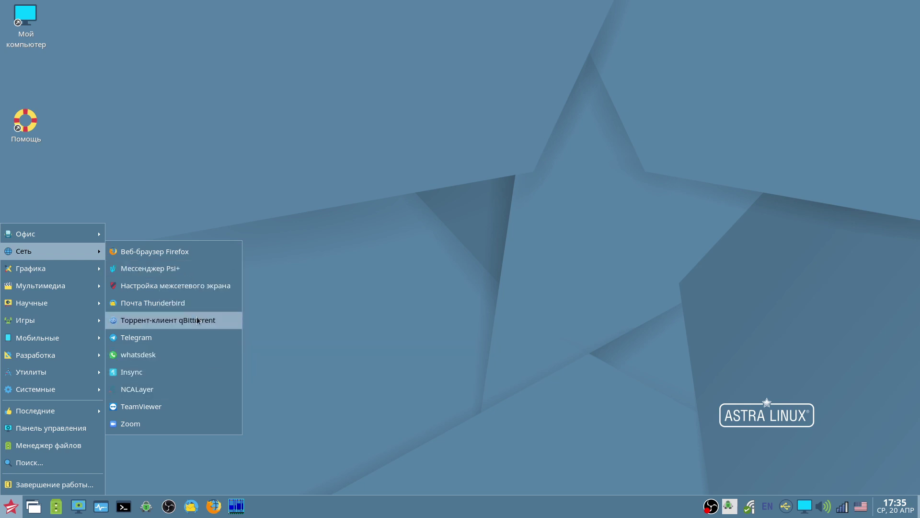
pyautogui.rightClick(182, 275)
pyautogui.click(202, 367)
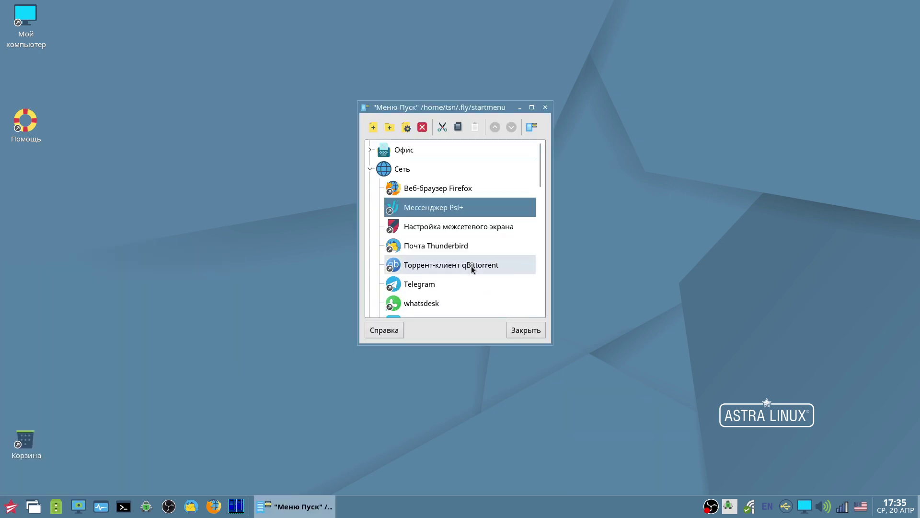
# Step: Enable Не показывать for the Мессенджер Psi+ shortcut, save it and close the start menu editor
pyautogui.doubleClick(438, 208)
pyautogui.scroll(-3, 344, 234)
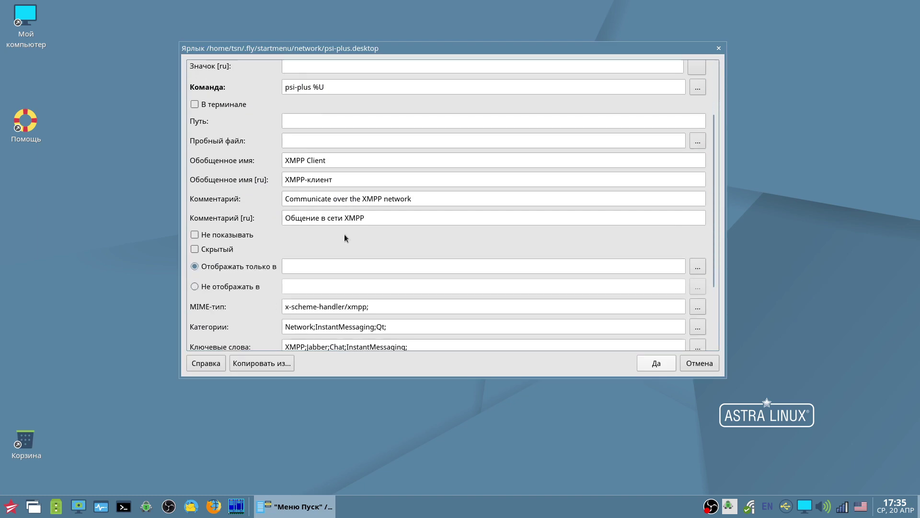
pyautogui.click(225, 233)
pyautogui.click(660, 363)
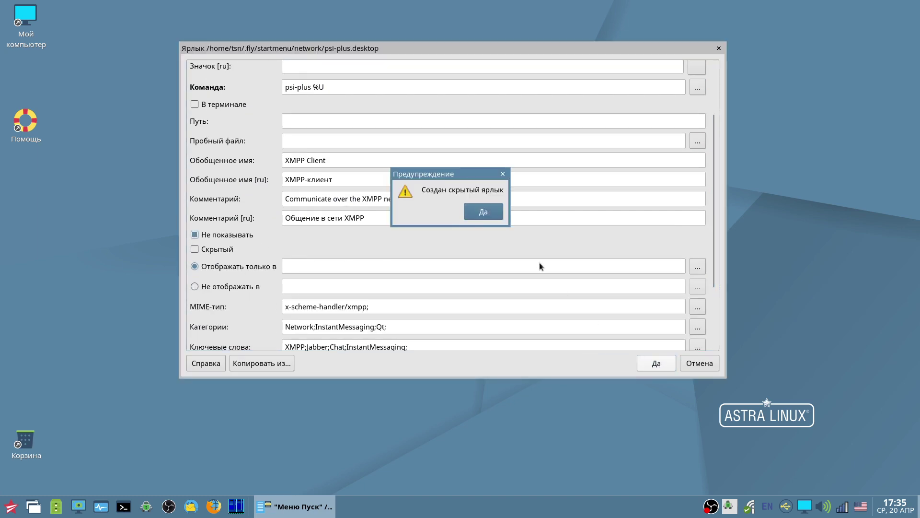
pyautogui.click(496, 218)
pyautogui.click(521, 332)
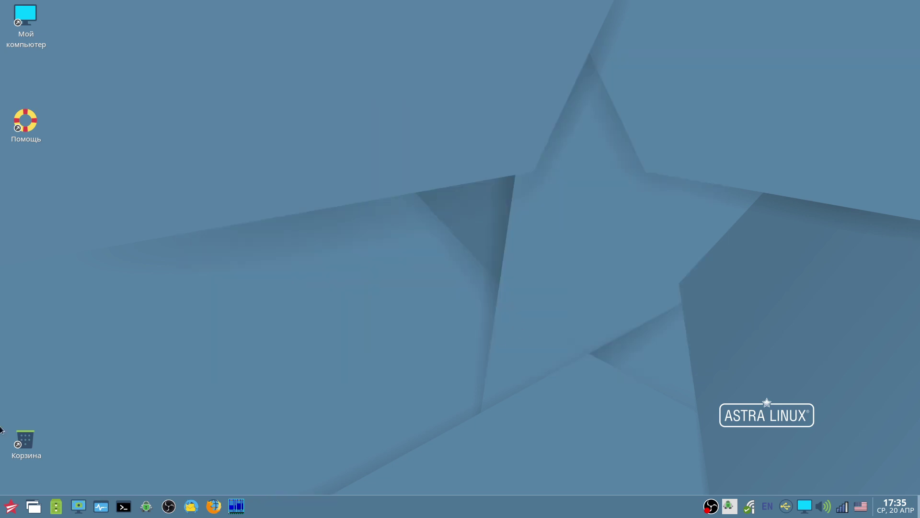
# Step: Launch the Thunderbird mail client, close its window and quit it completely, including its background process
pyautogui.click(10, 506)
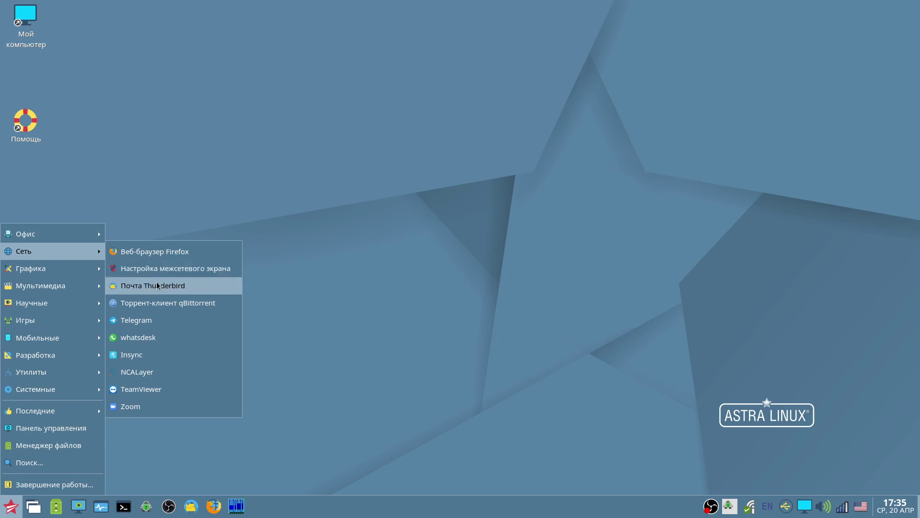
pyautogui.click(192, 502)
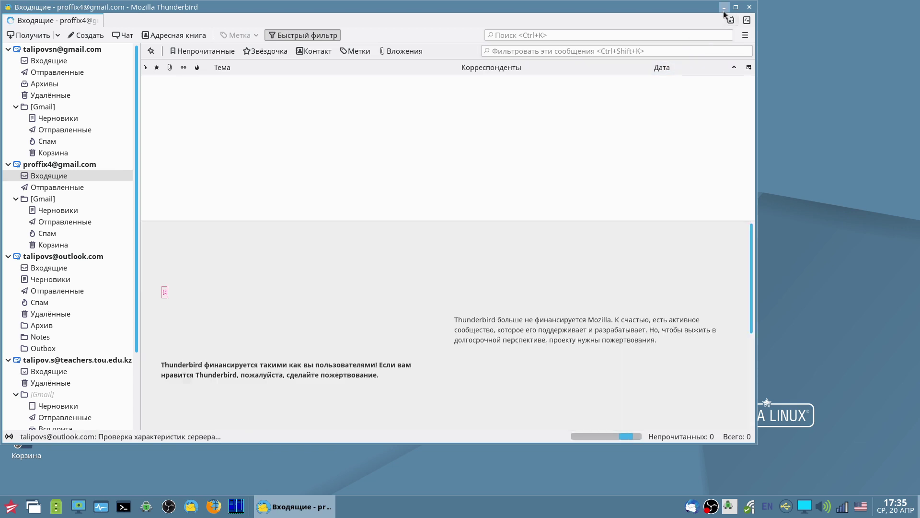
pyautogui.click(749, 7)
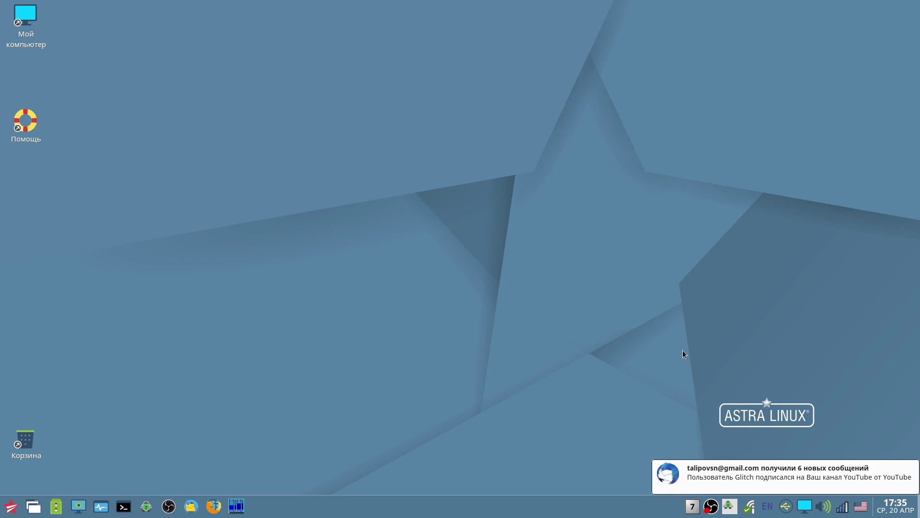
pyautogui.rightClick(692, 506)
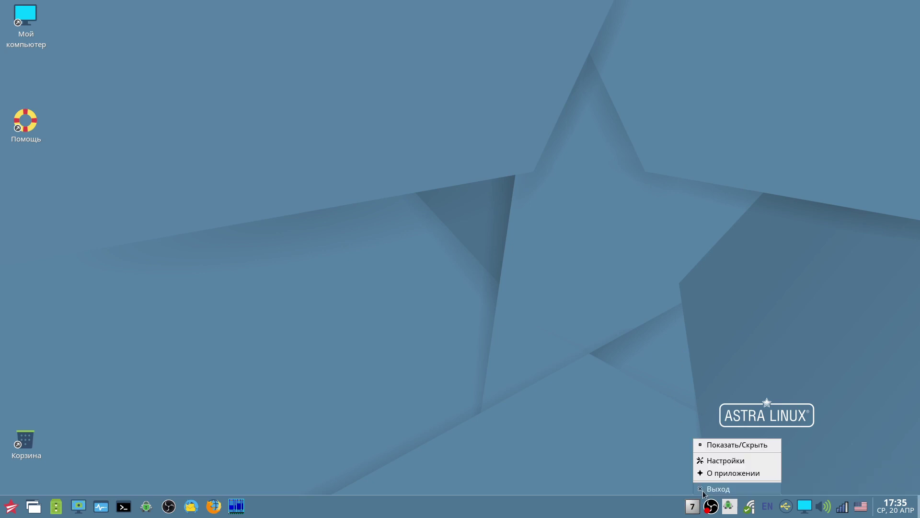
pyautogui.click(706, 488)
# Step: Examine the applications installed in the Графика and Мультимедиа groups
pyautogui.click(10, 506)
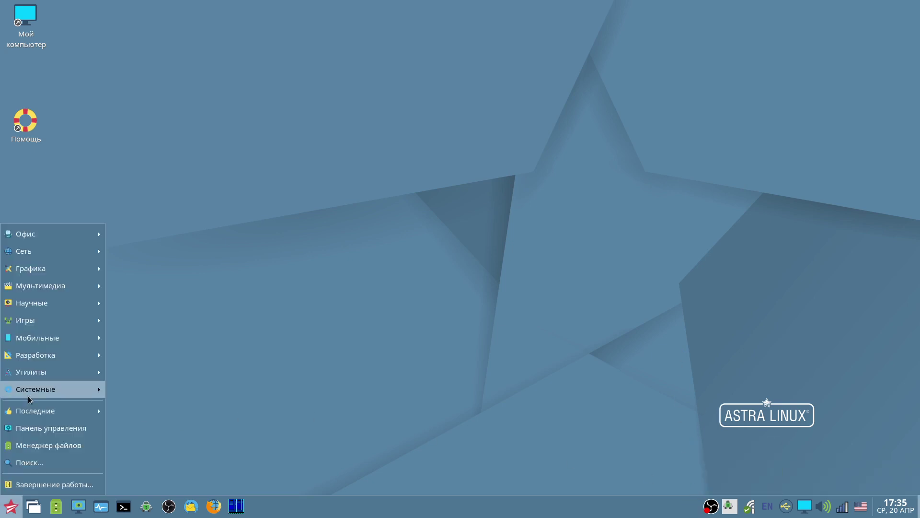
pyautogui.moveTo(45, 270)
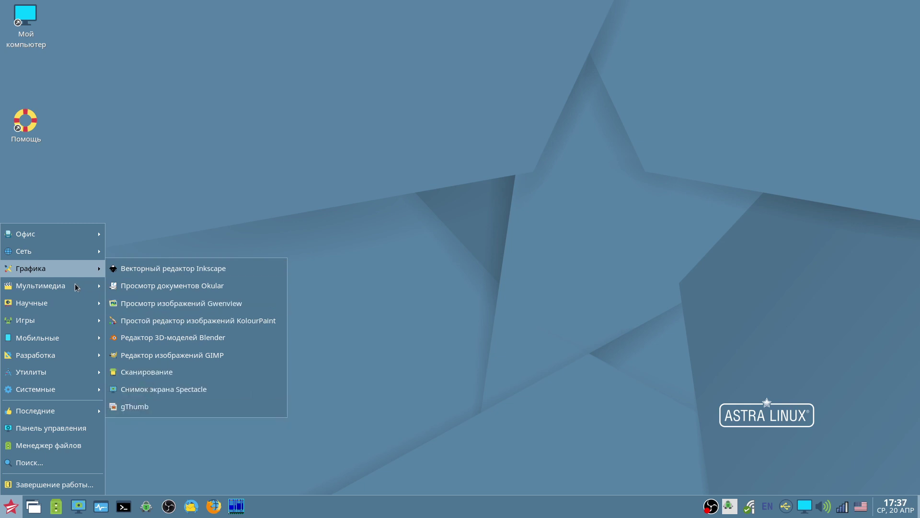
pyautogui.moveTo(71, 286)
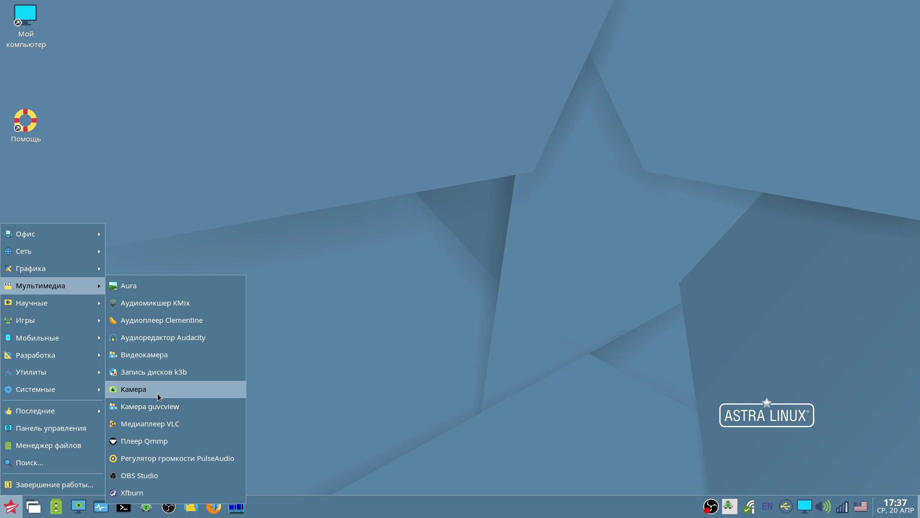
pyautogui.write('p')
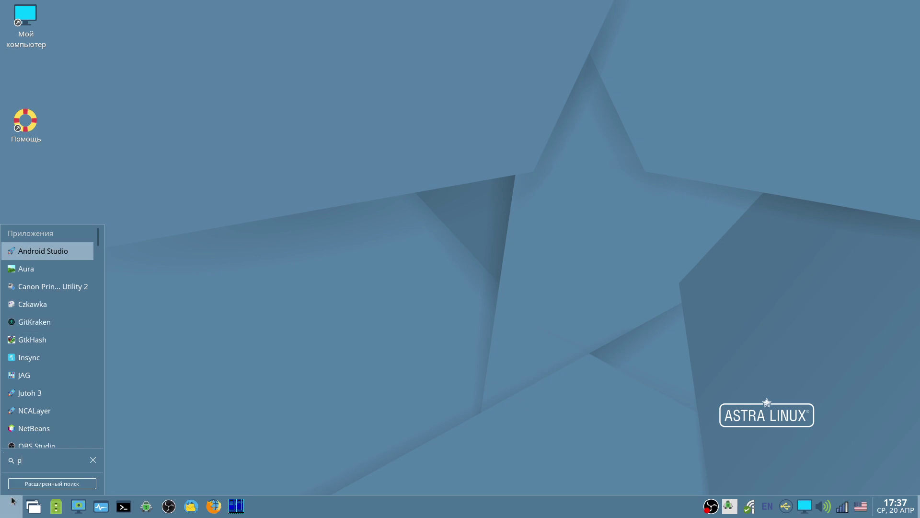
pyautogui.click(94, 461)
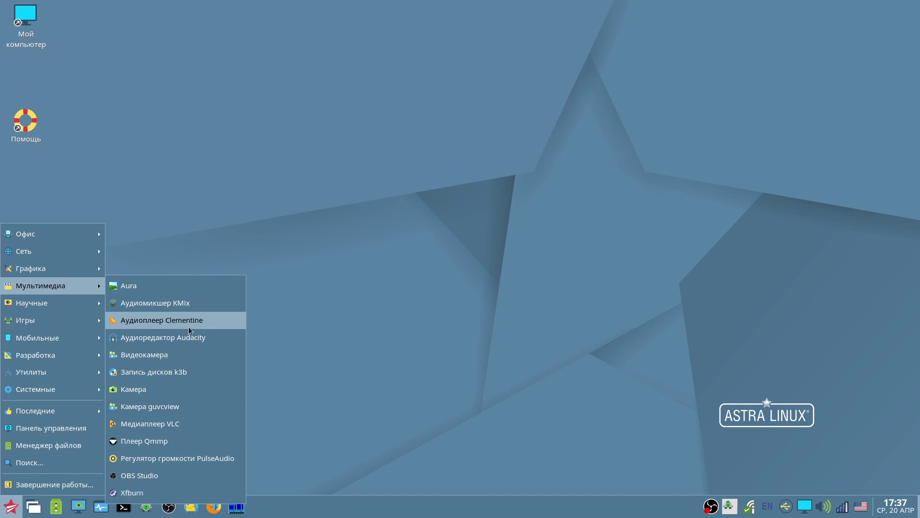
# Step: Launch Aura from the Мультимедиа group, view its Пульт управления window and close that window
pyautogui.click(137, 286)
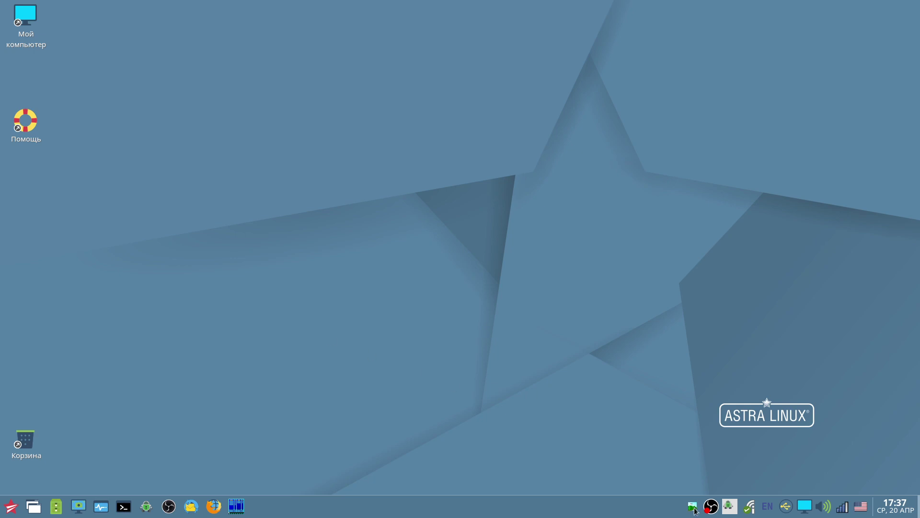
pyautogui.rightClick(694, 507)
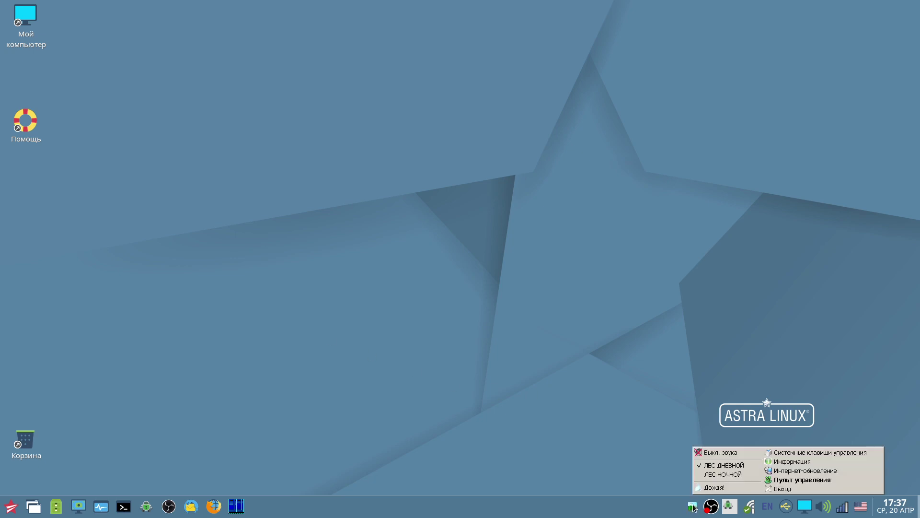
pyautogui.click(777, 480)
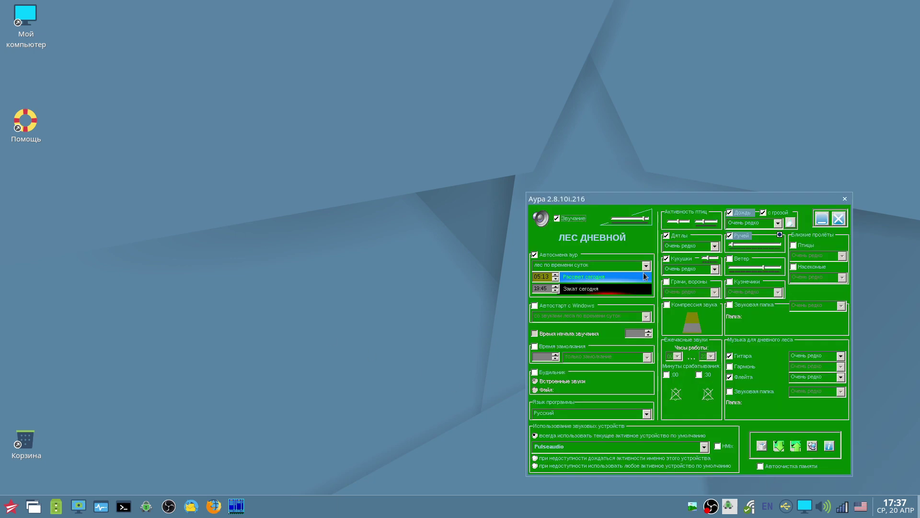
pyautogui.click(845, 200)
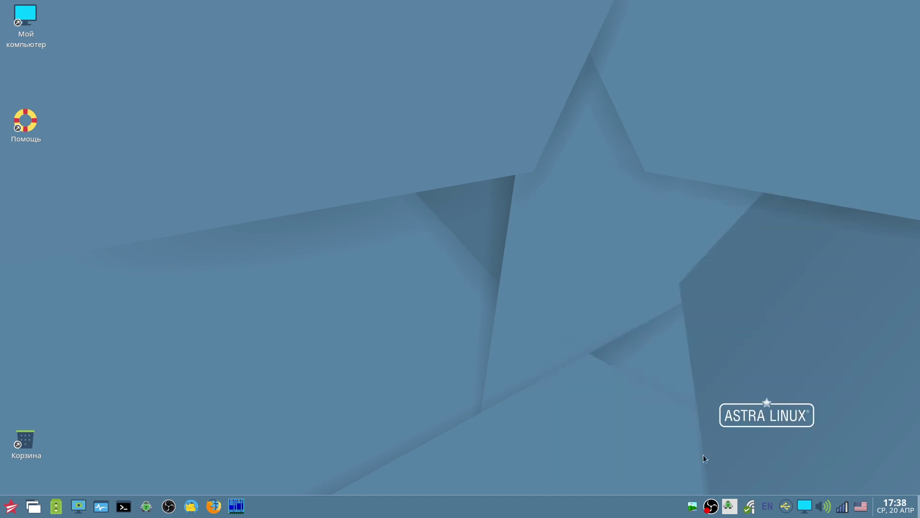
# Step: Quit the Aura program that is still running in the background
pyautogui.rightClick(693, 506)
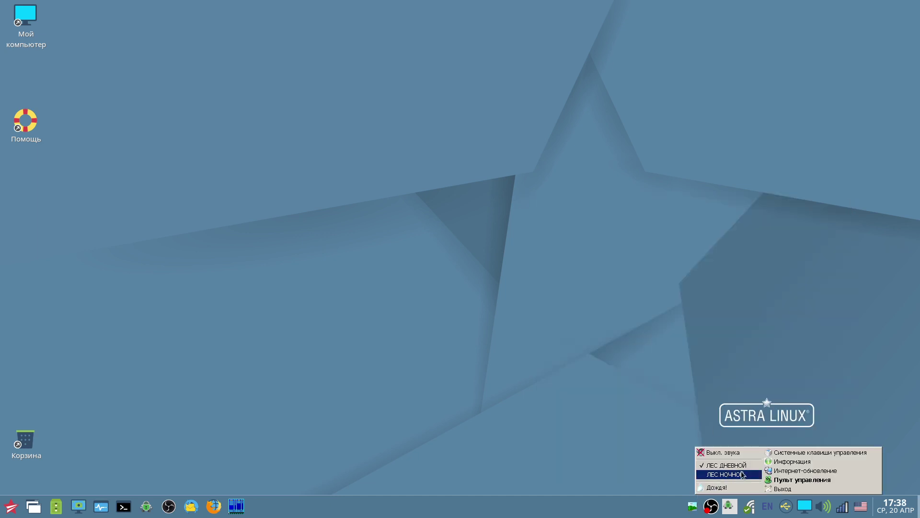
pyautogui.click(745, 488)
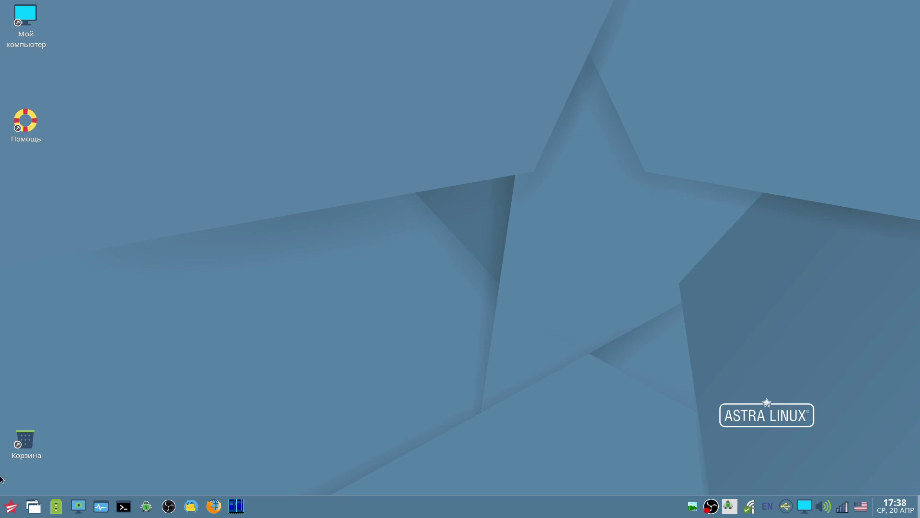
pyautogui.click(11, 506)
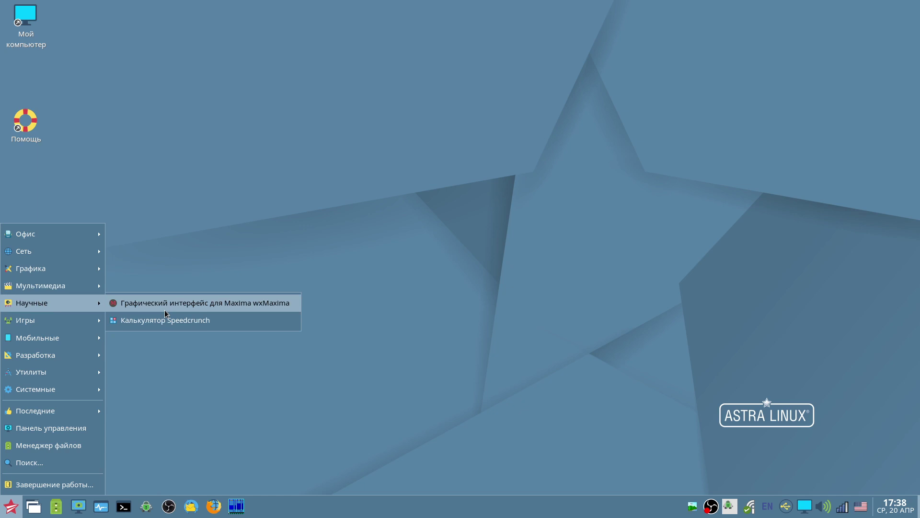
pyautogui.click(693, 509)
pyautogui.click(782, 485)
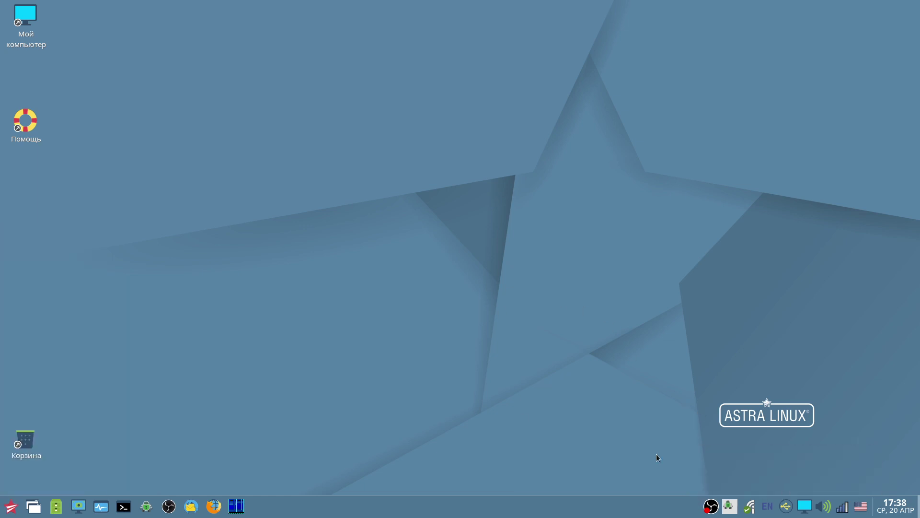
# Step: Open the Погода application from the Мобильные group and move its window toward the middle of the desktop
pyautogui.click(11, 506)
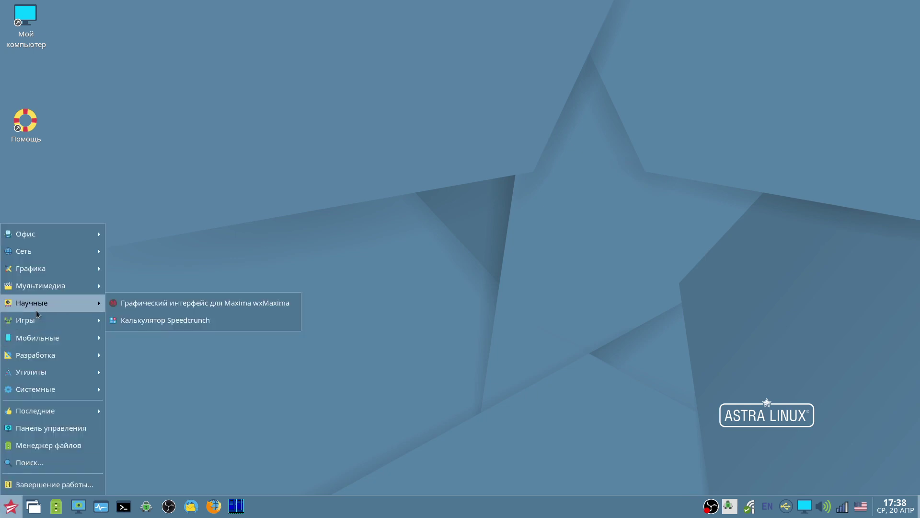
pyautogui.moveTo(36, 325)
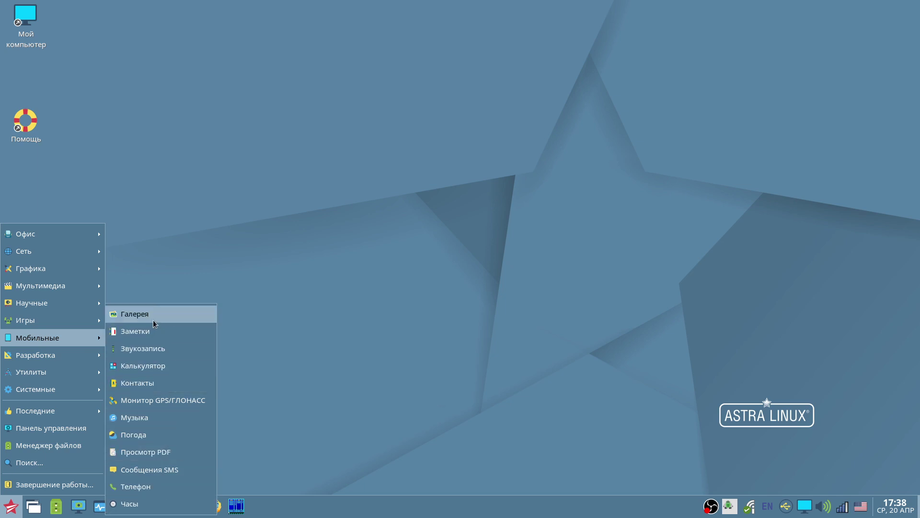
pyautogui.click(161, 435)
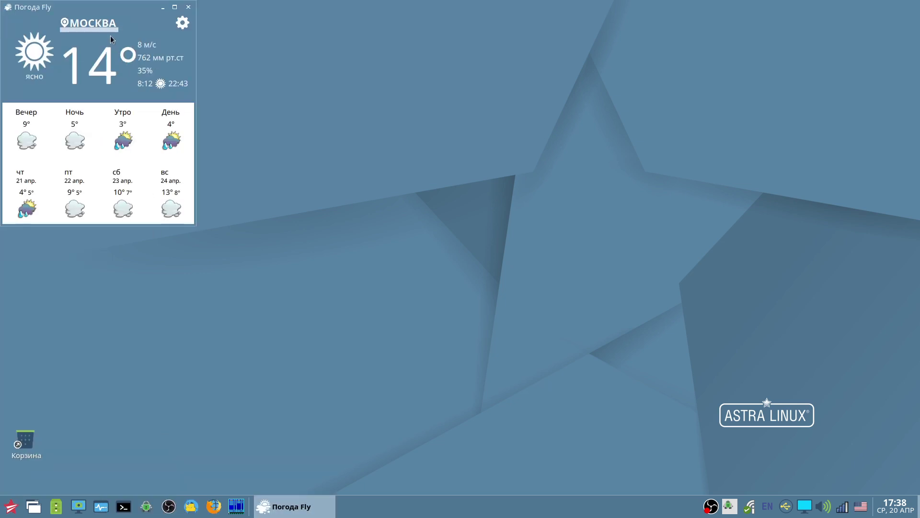
pyautogui.moveTo(96, 7); pyautogui.dragTo(320, 154)
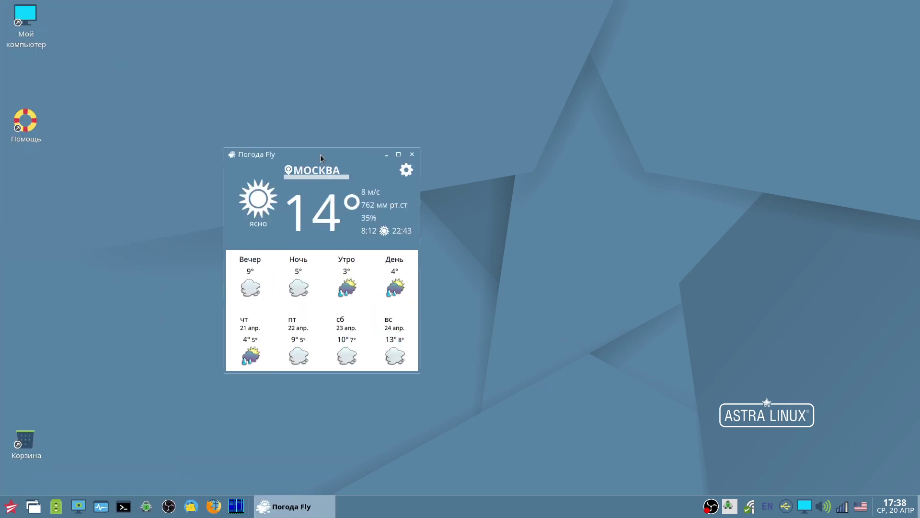
# Step: Open the weather settings and browse the list of cities available to add to the selected cities
pyautogui.click(408, 170)
pyautogui.click(316, 254)
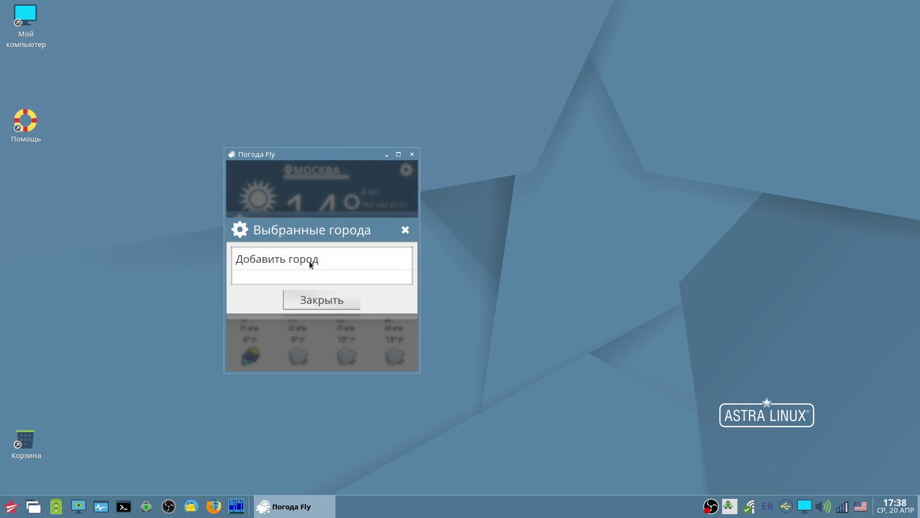
pyautogui.click(309, 260)
pyautogui.scroll(-5, 309, 255)
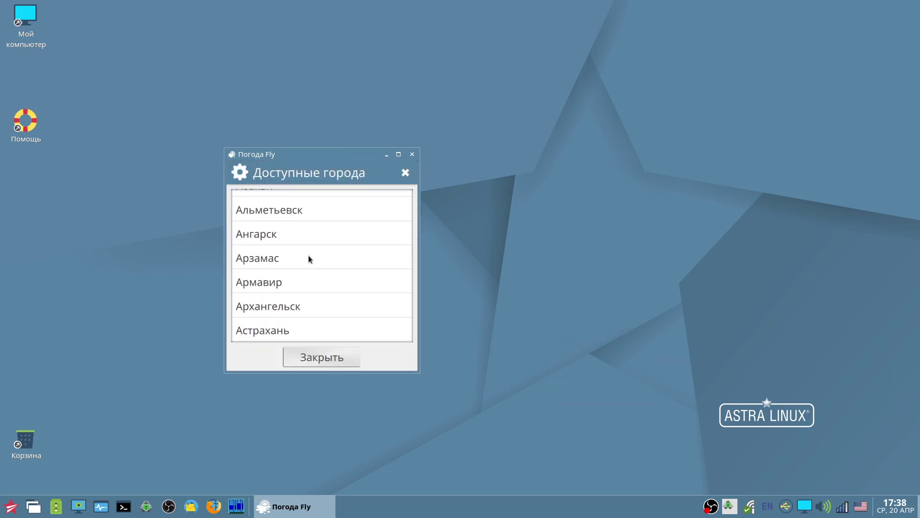
pyautogui.scroll(-15, 307, 266)
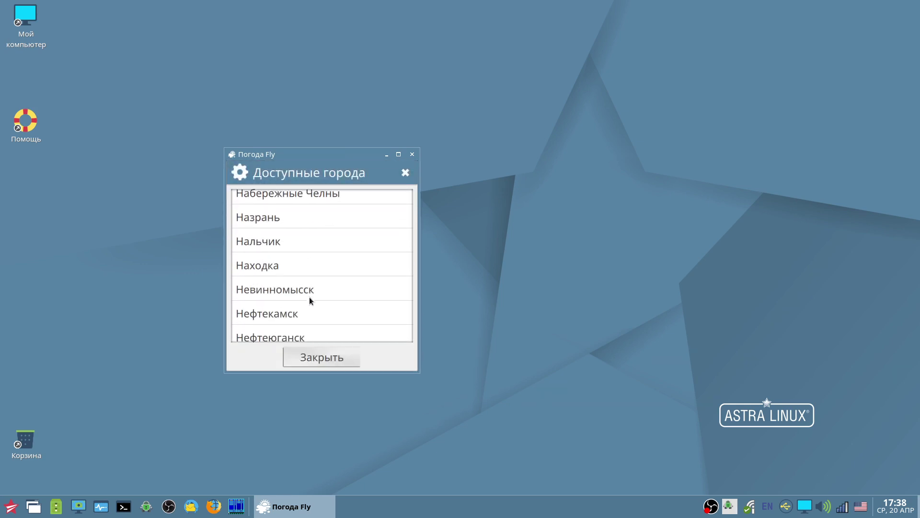
pyautogui.scroll(-15, 309, 297)
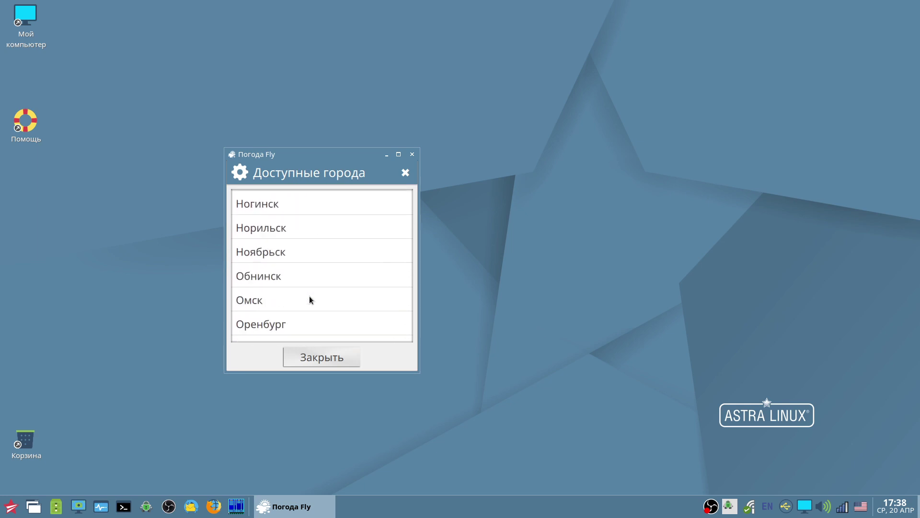
pyautogui.scroll(-15, 309, 300)
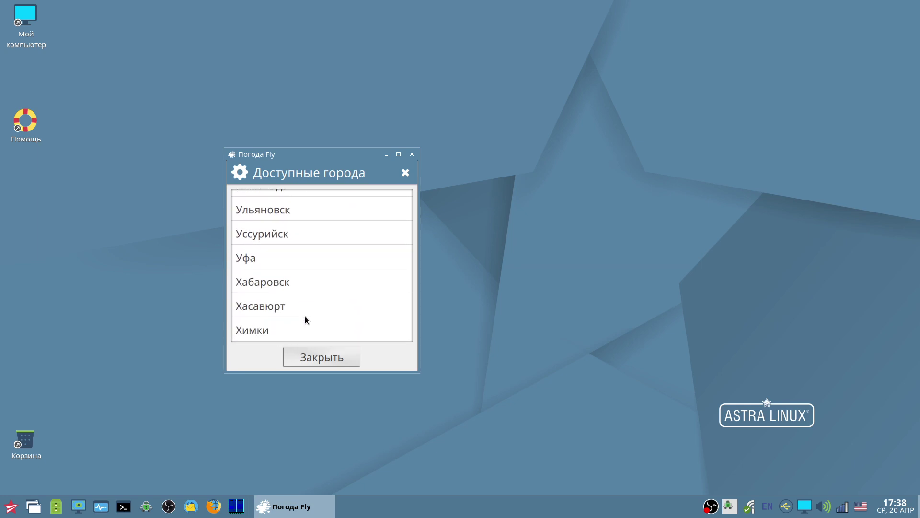
pyautogui.scroll(-5, 344, 326)
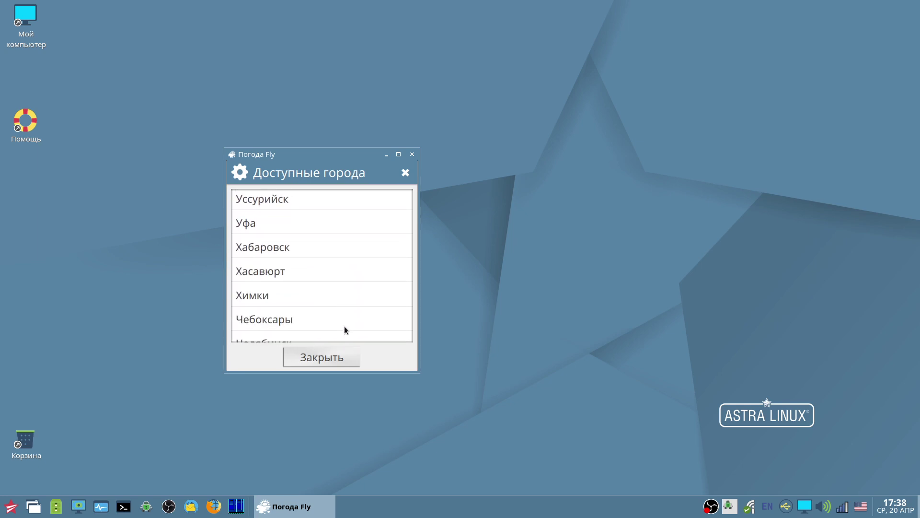
# Step: Leave the city lists and settings without adding a city, and close the Погода Fly window
pyautogui.click(337, 358)
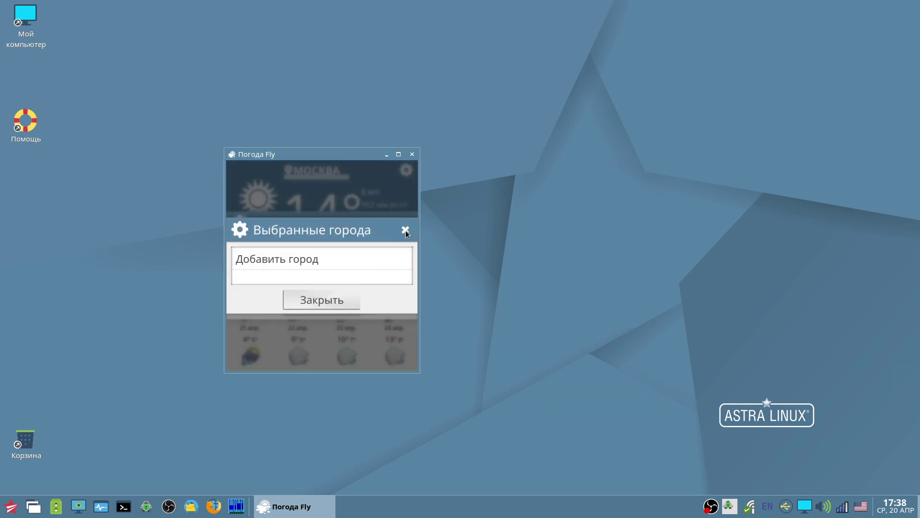
pyautogui.click(326, 300)
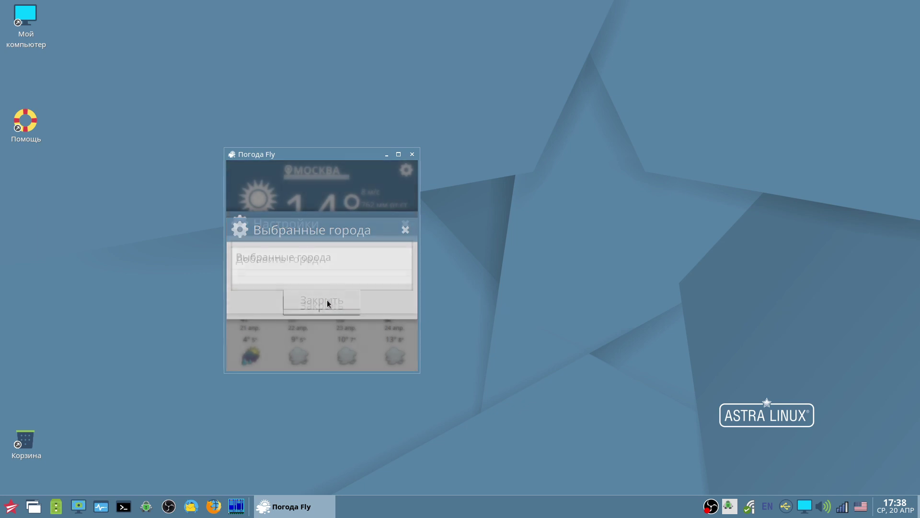
pyautogui.click(404, 224)
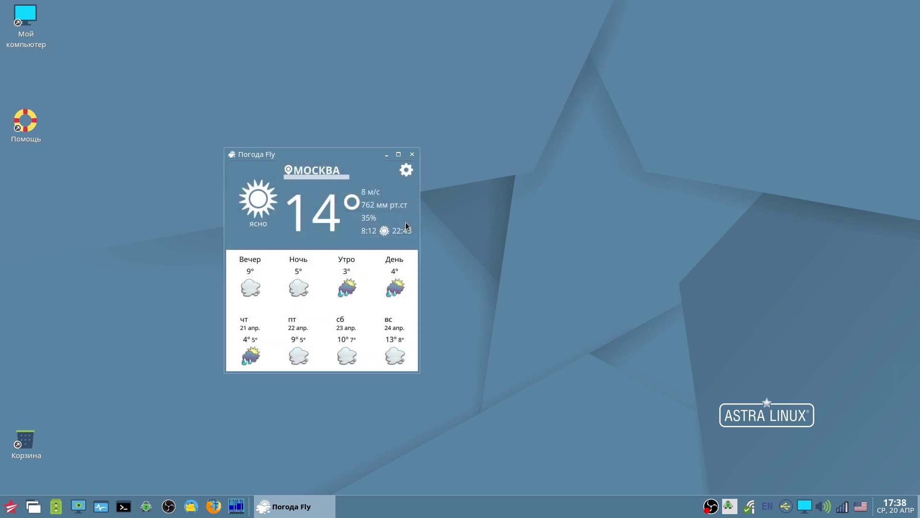
pyautogui.click(411, 154)
# Step: Examine the applications installed in the Разработка and Утилиты groups of the start menu
pyautogui.click(10, 506)
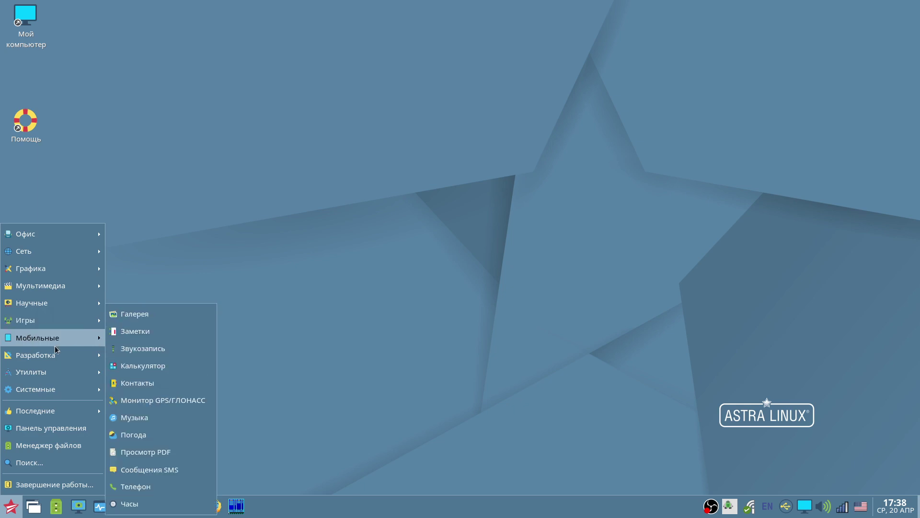
pyautogui.moveTo(44, 353)
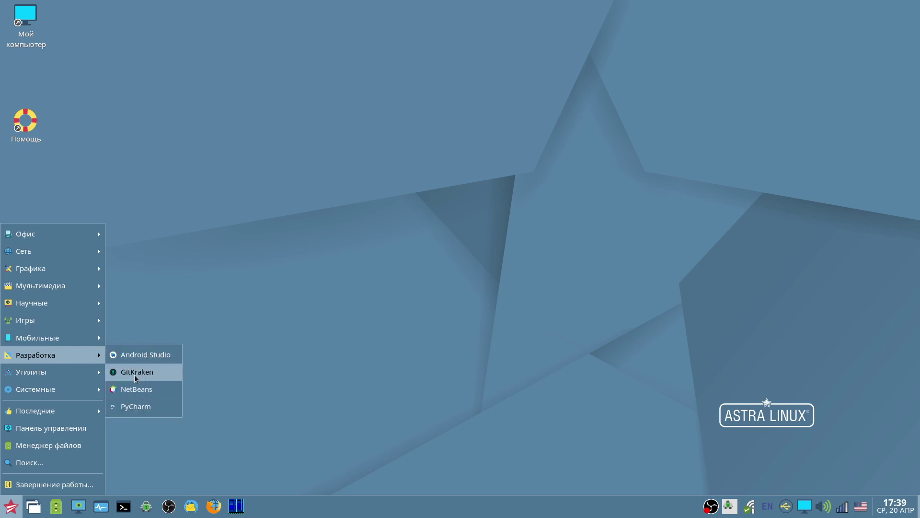
pyautogui.moveTo(52, 369)
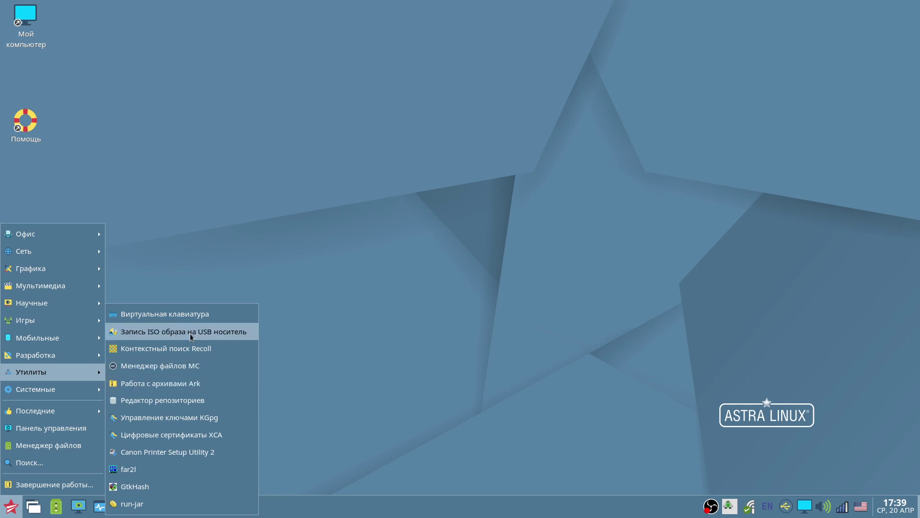
pyautogui.moveTo(47, 390)
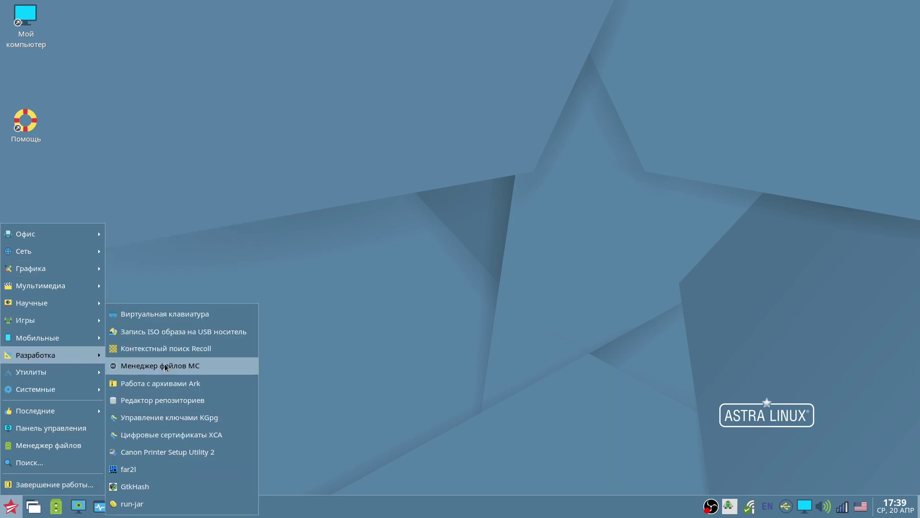
# Step: Send the Менеджер файлов MC shortcut from the Утилиты group to the Панель запуска
pyautogui.rightClick(154, 369)
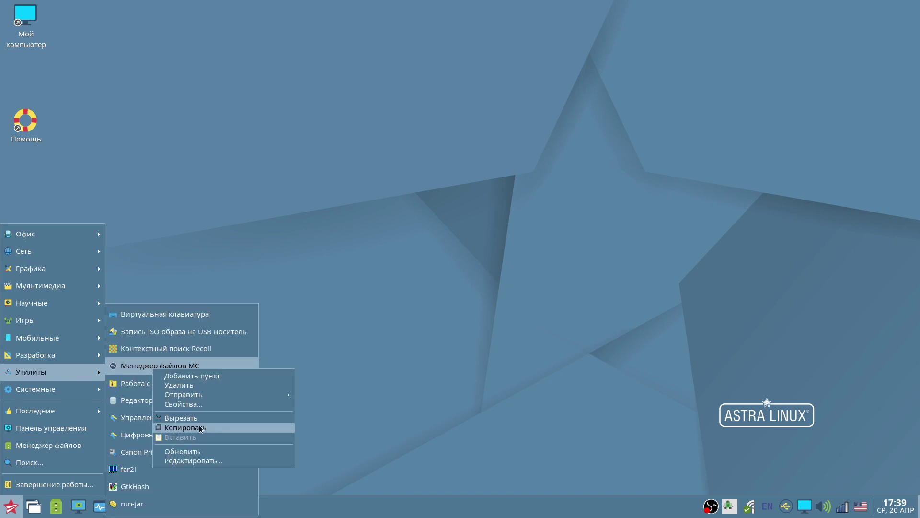
pyautogui.moveTo(204, 396)
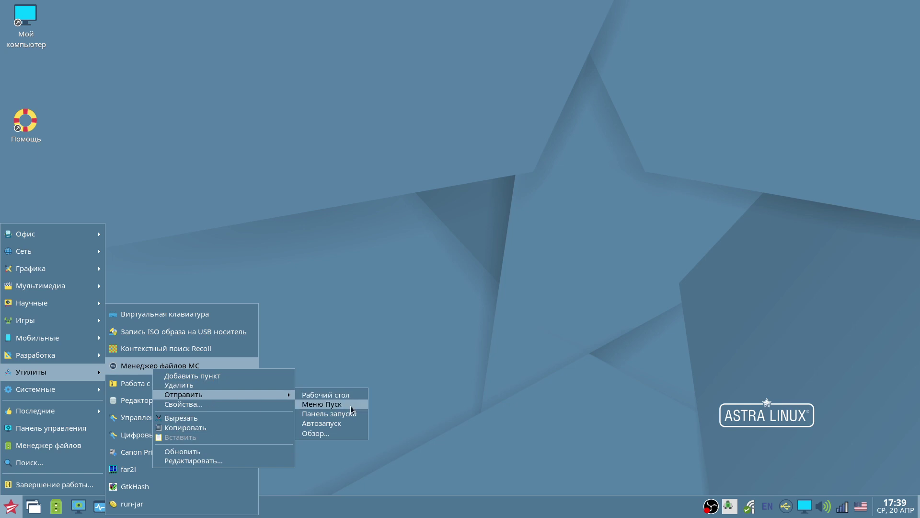
pyautogui.click(343, 415)
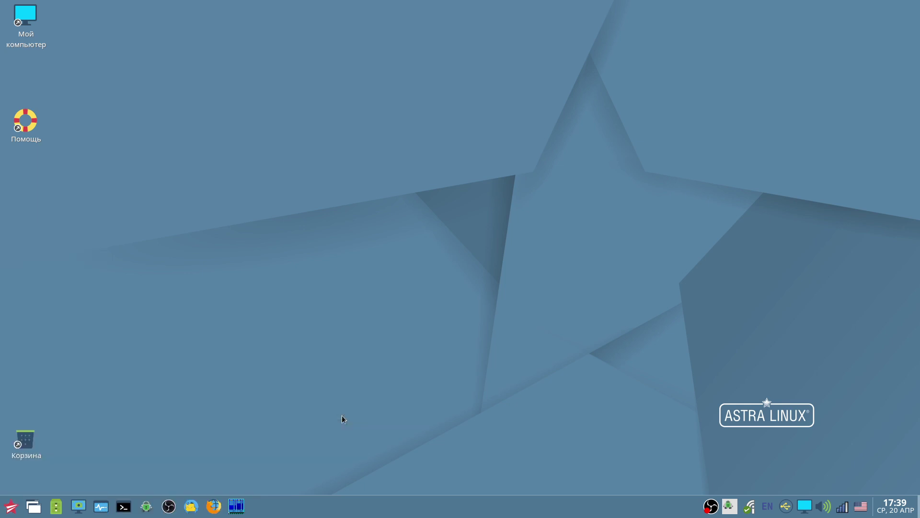
# Step: Launch Менеджер файлов MC from its new launch panel shortcut, move its terminal window toward the middle of the desktop and close it
pyautogui.click(258, 506)
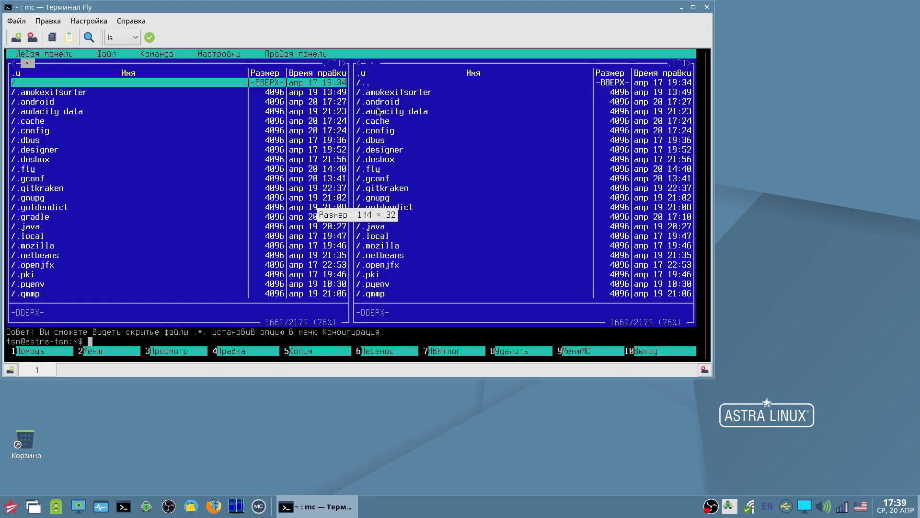
pyautogui.moveTo(359, 13); pyautogui.dragTo(407, 48)
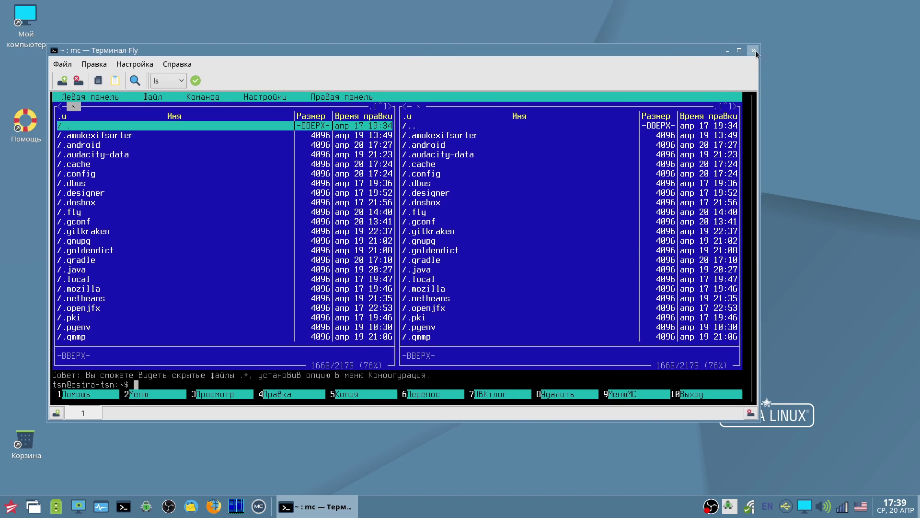
pyautogui.click(752, 48)
# Step: Delete the Менеджер файлов MC shortcut from the launch panel, moving it to the Корзина
pyautogui.rightClick(254, 507)
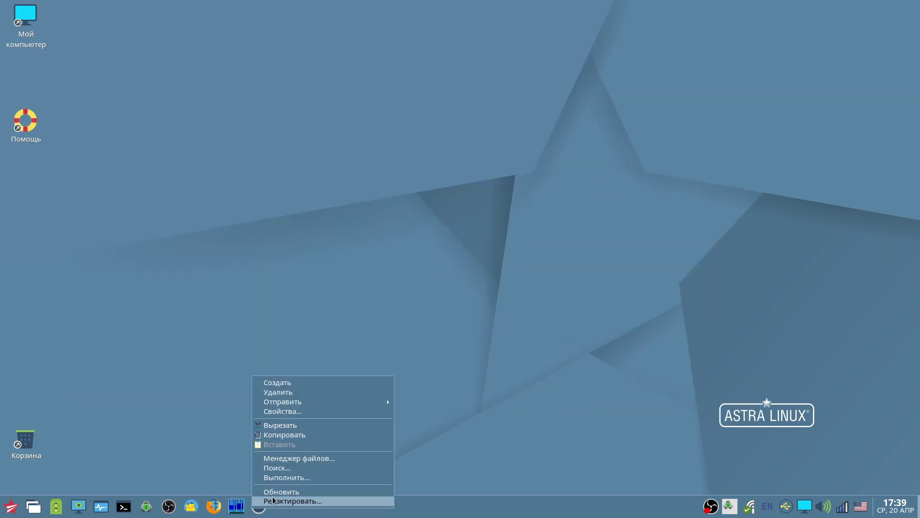
pyautogui.click(292, 392)
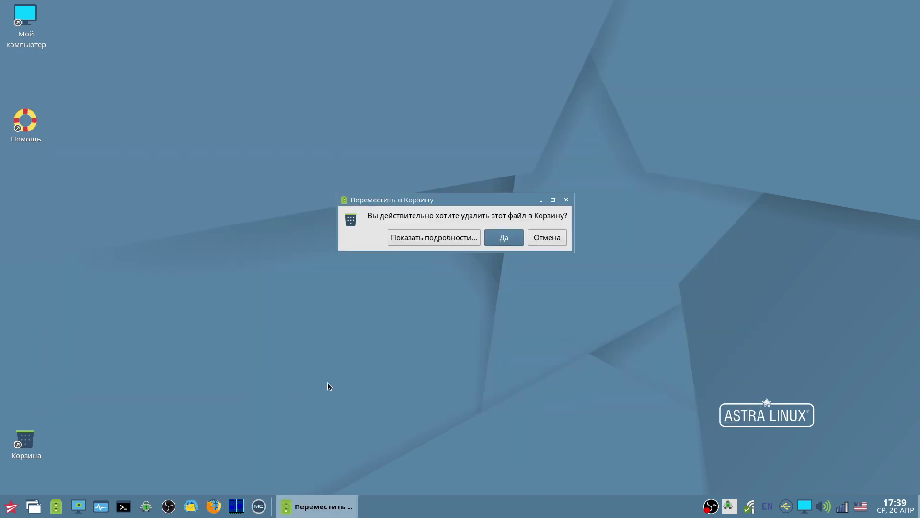
pyautogui.click(495, 241)
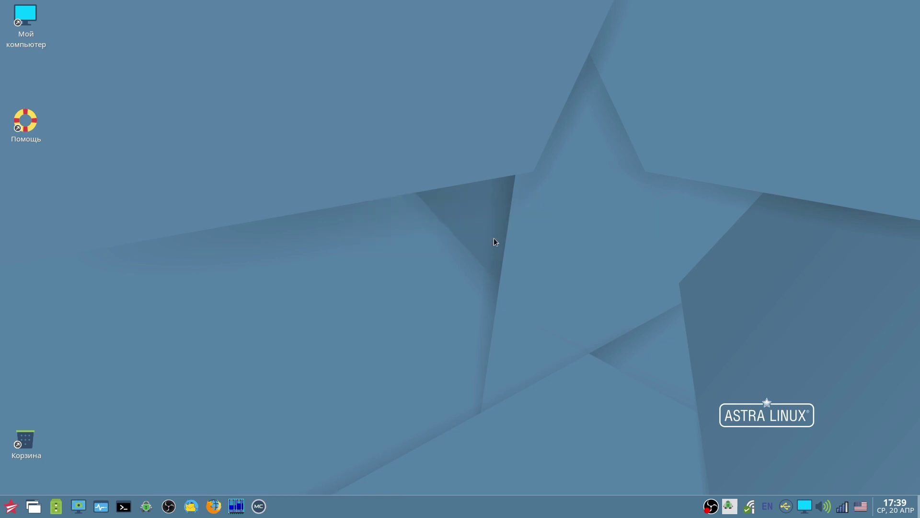
# Step: Start adding a new item to the Утилиты group of the start menu and name it rwerwerwer
pyautogui.click(10, 506)
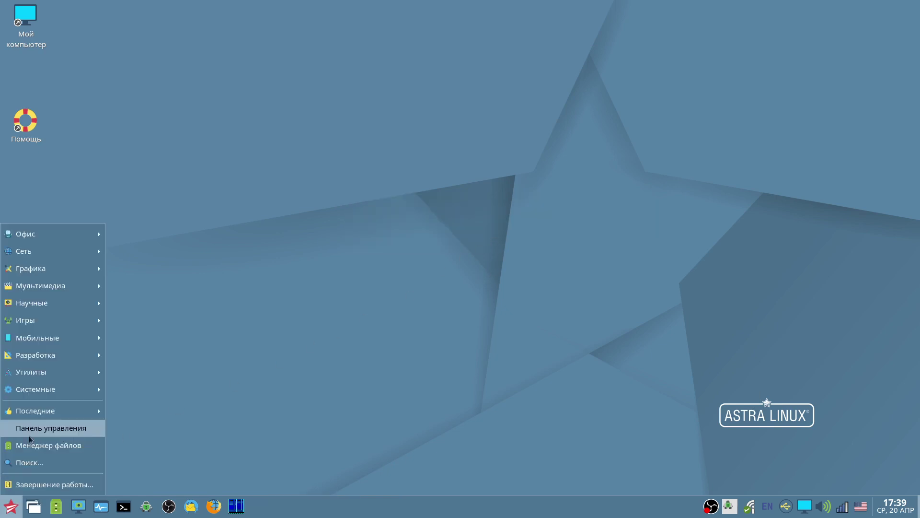
pyautogui.moveTo(52, 352)
pyautogui.moveTo(59, 374)
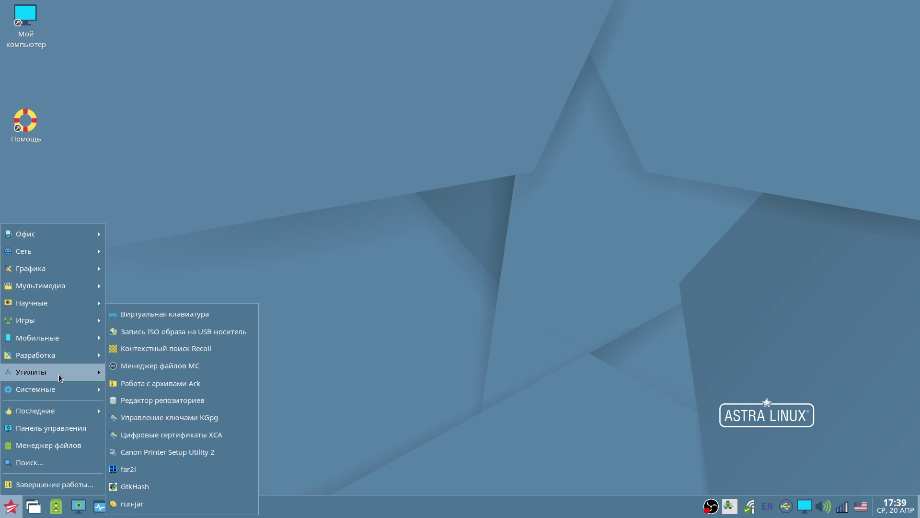
pyautogui.rightClick(158, 409)
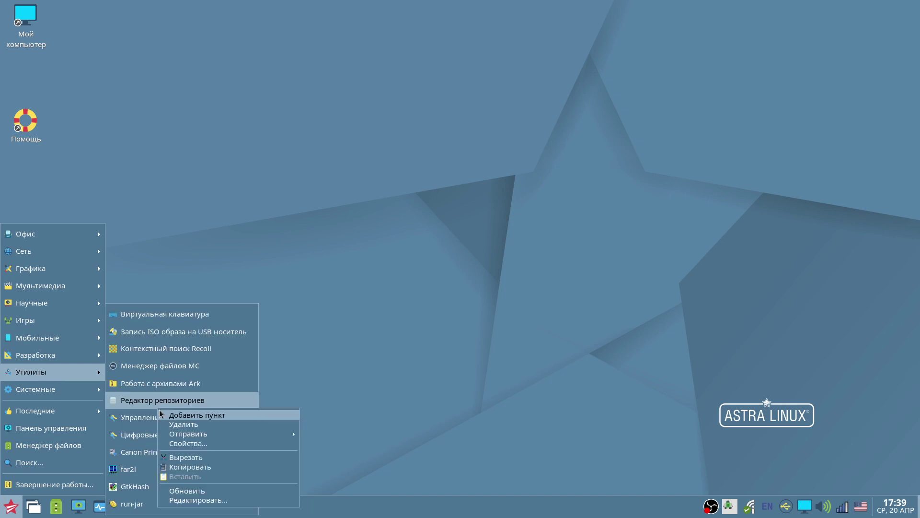
pyautogui.click(173, 413)
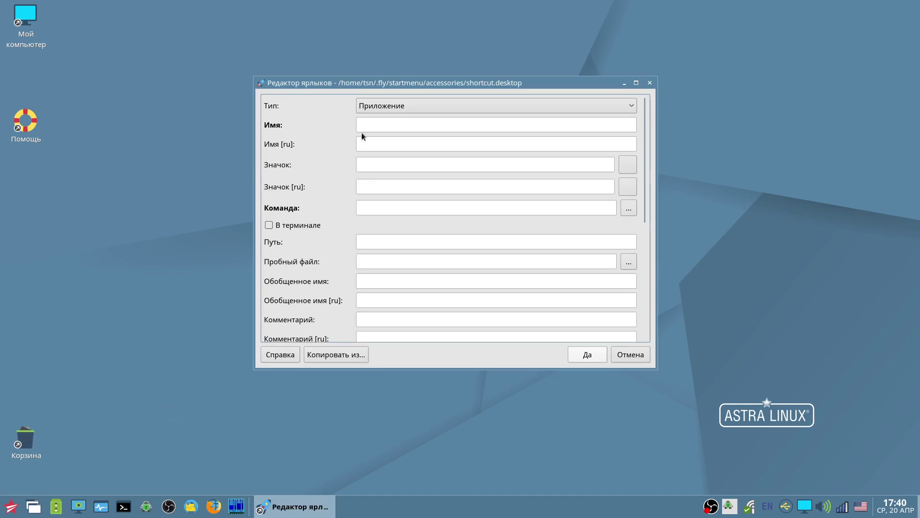
pyautogui.write('rwerwerwer')
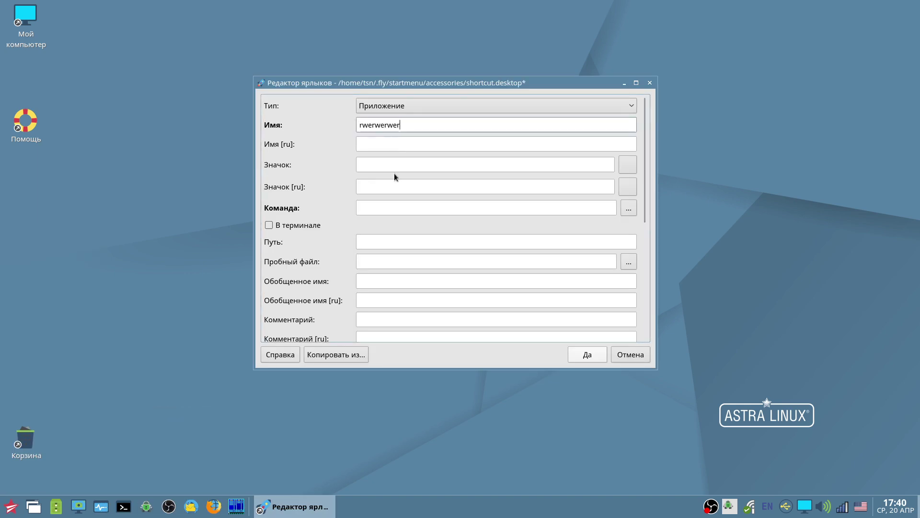
# Step: Choose the fly-sms icon for the new shortcut, enter the command sudo fff and cancel its creation
pyautogui.click(628, 165)
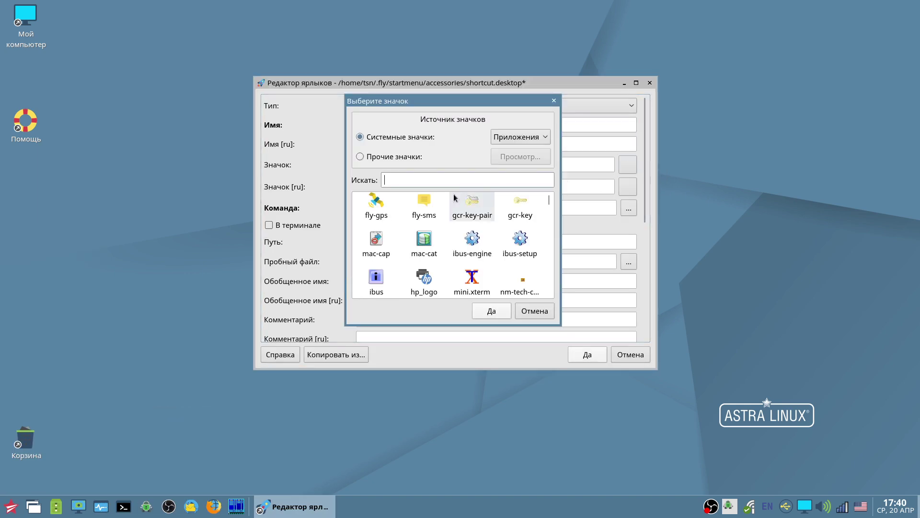
pyautogui.doubleClick(420, 208)
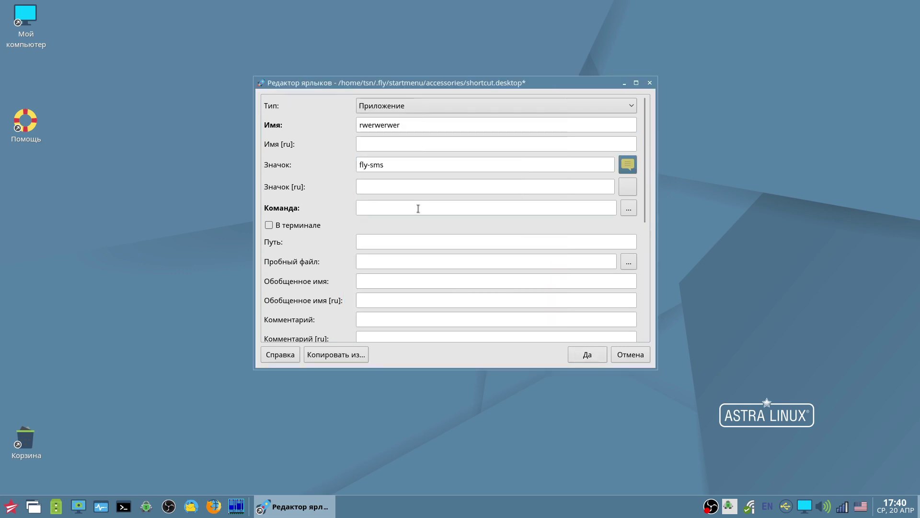
pyautogui.click(396, 210)
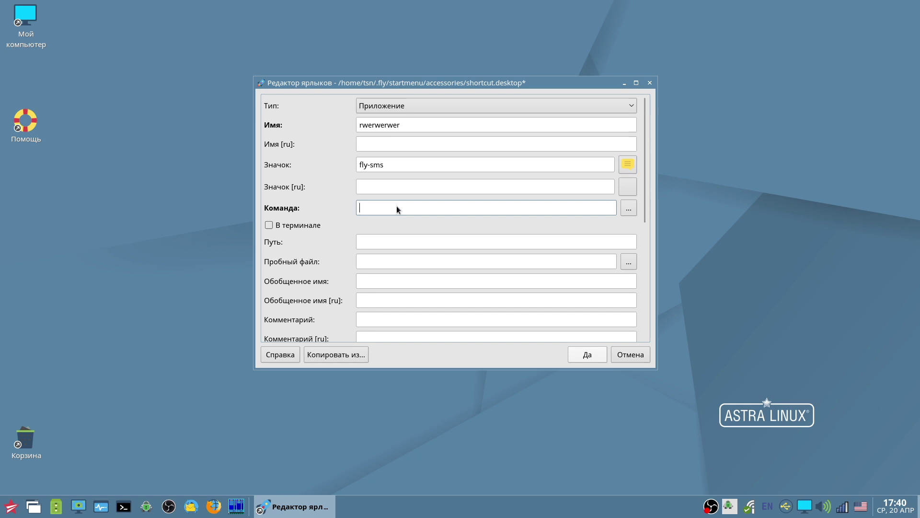
pyautogui.write('sudo fff')
pyautogui.click(630, 355)
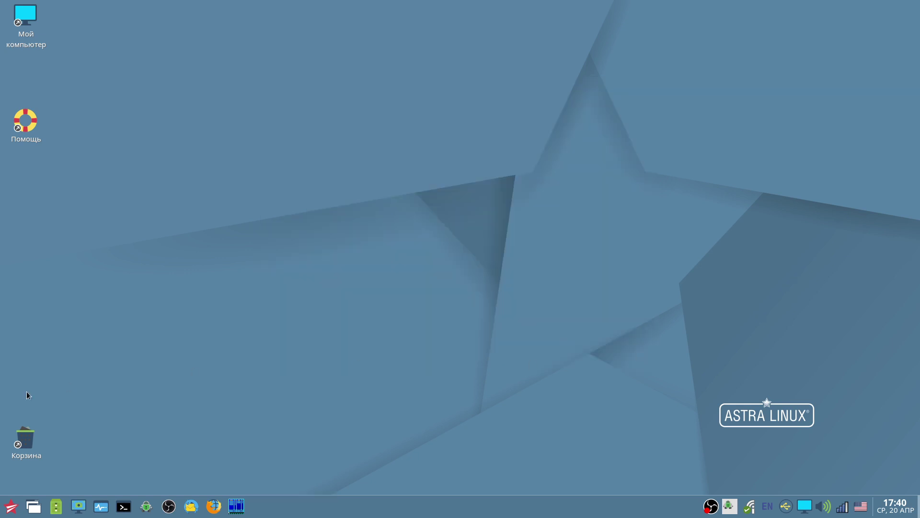
# Step: Examine the applications installed in the Утилиты and Системные groups of the start menu
pyautogui.click(11, 506)
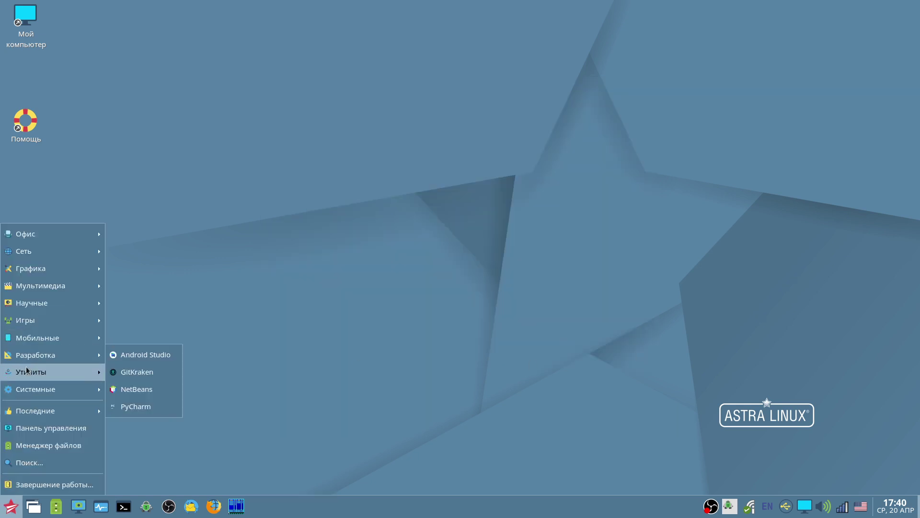
pyautogui.moveTo(26, 367)
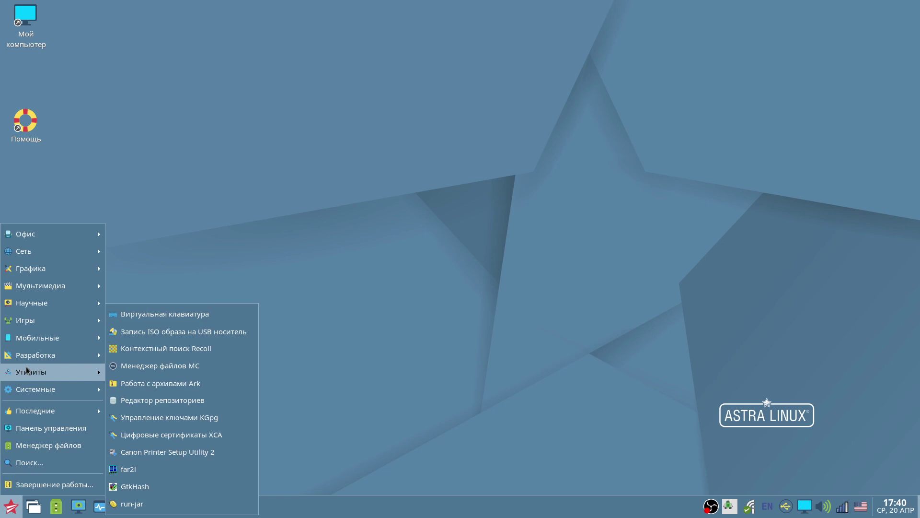
pyautogui.moveTo(33, 393)
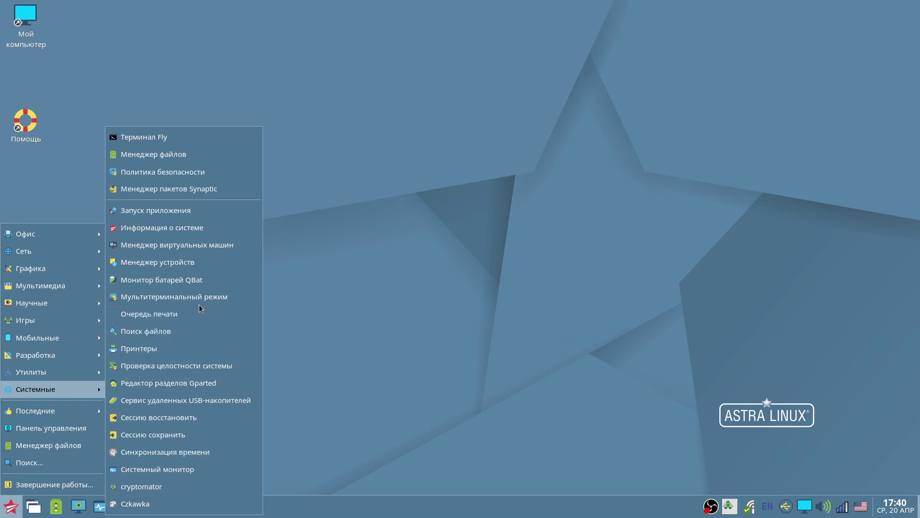
# Step: Launch Менеджер пакетов Synaptic from the Системные group and authenticate with the account password
pyautogui.click(199, 189)
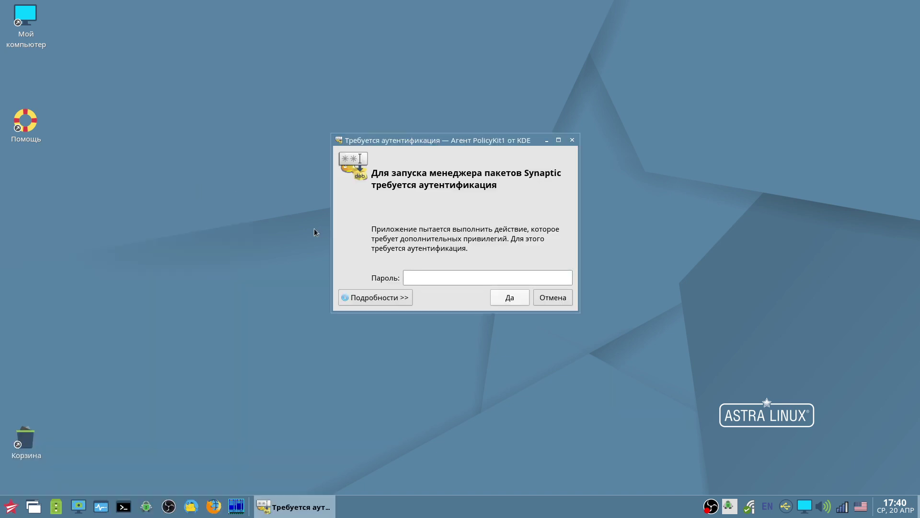
pyautogui.write('•••••••••')
pyautogui.press('Return')
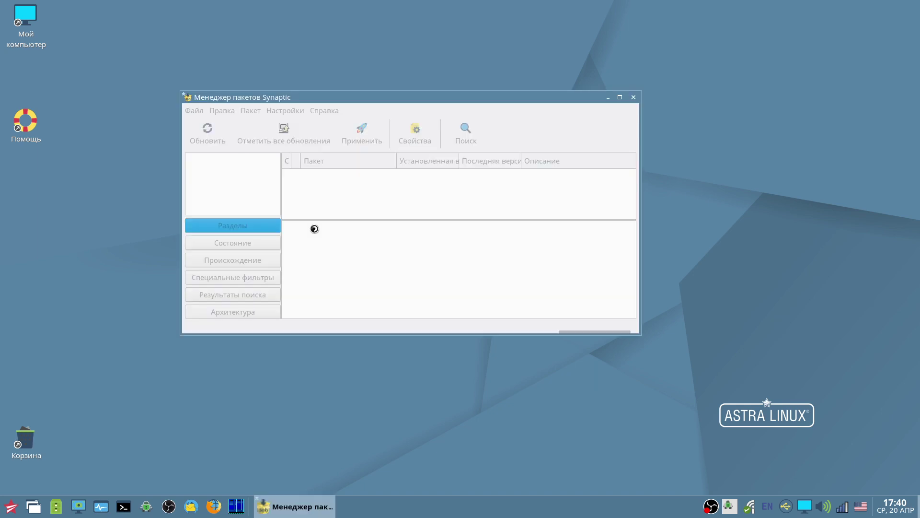
# Step: Examine the deb.debian.org and security.debian.org entries in Synaptic's repository list, then close the list and the package manager
pyautogui.click(300, 111)
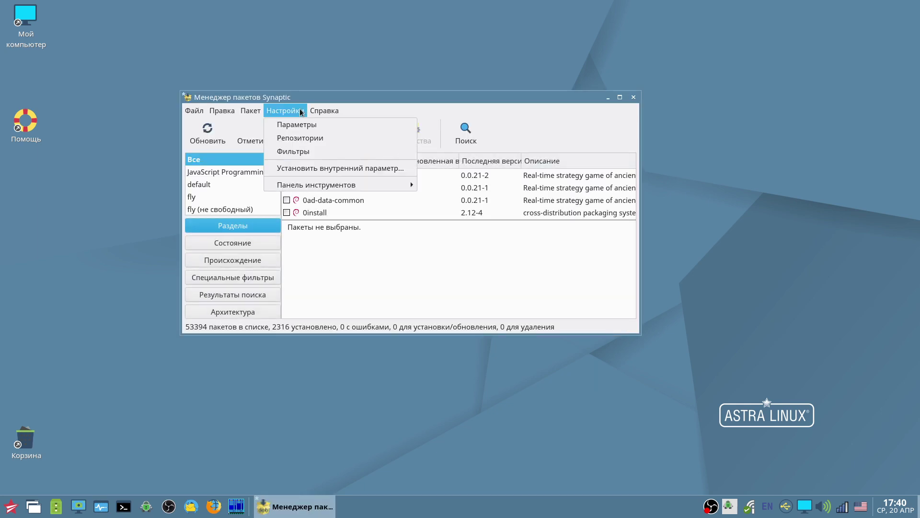
pyautogui.click(300, 137)
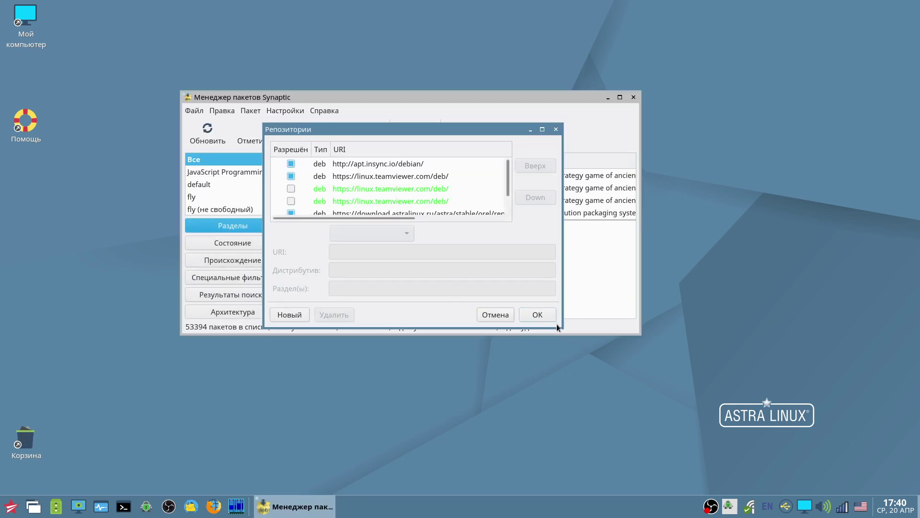
pyautogui.moveTo(564, 329); pyautogui.dragTo(741, 435)
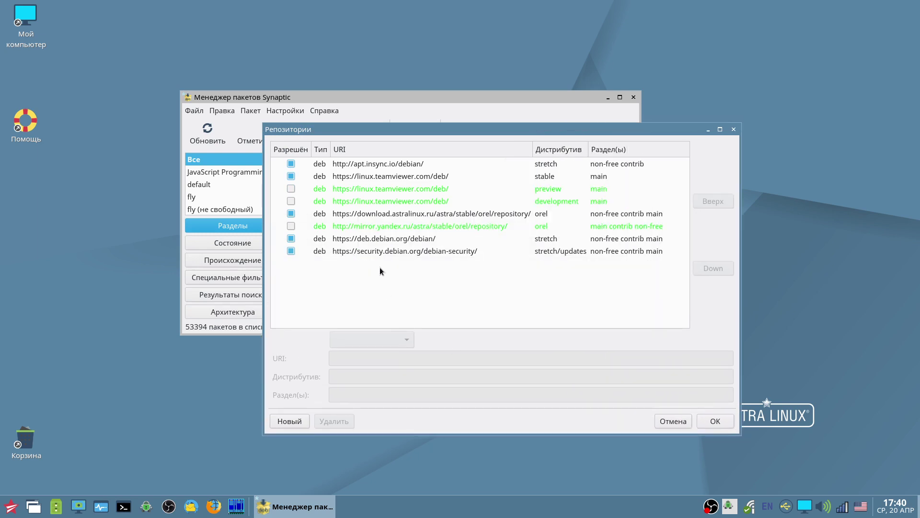
pyautogui.click(388, 239)
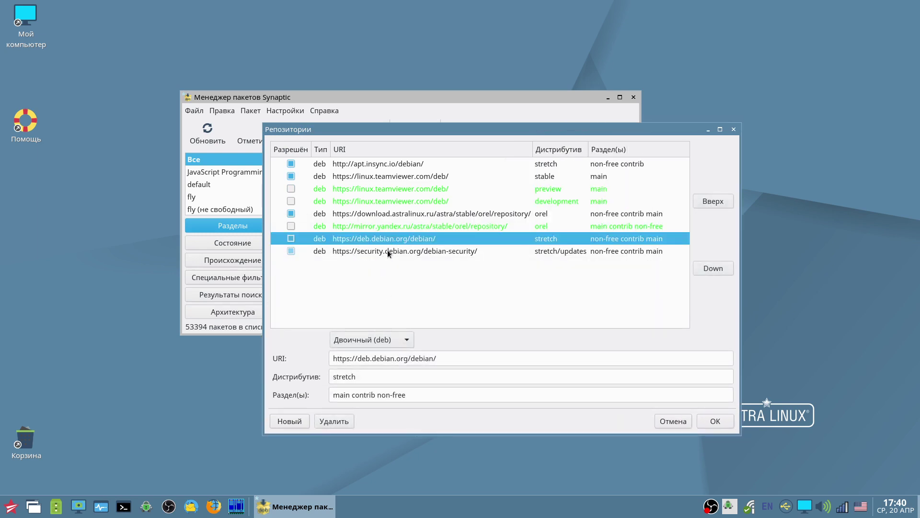
pyautogui.click(387, 252)
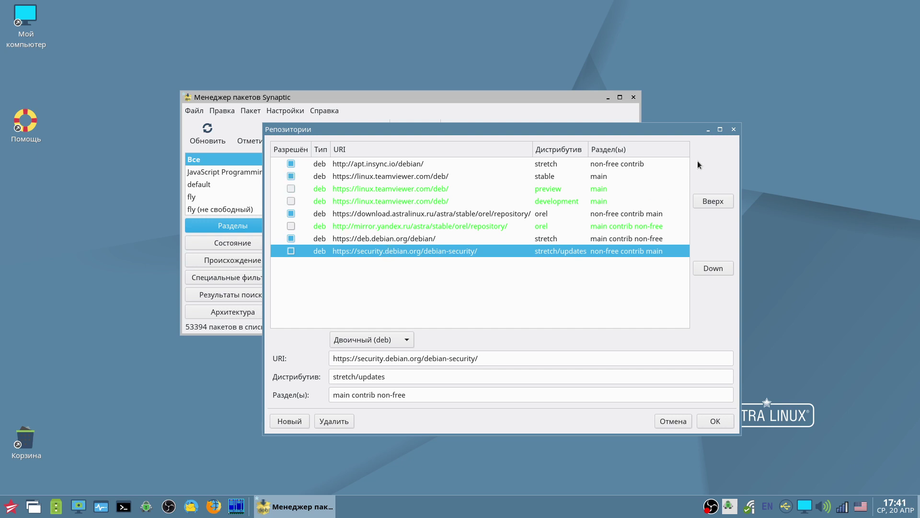
pyautogui.click(733, 129)
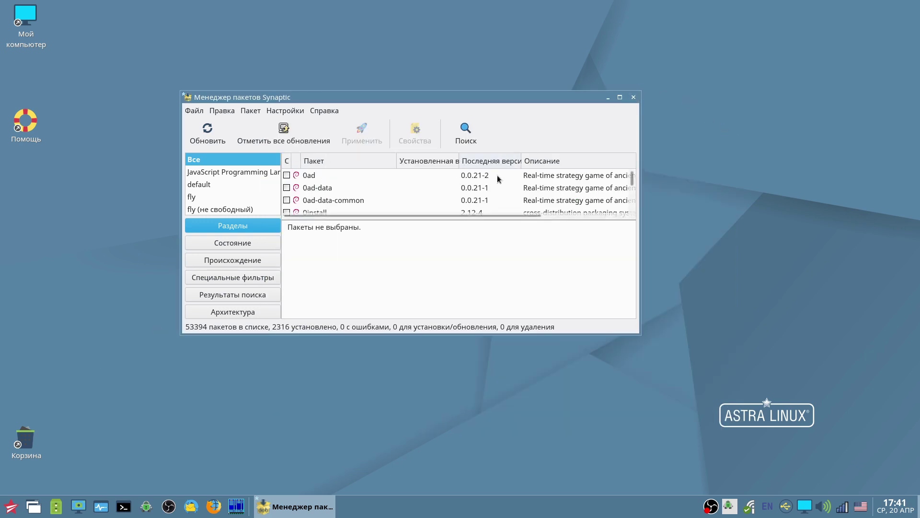
pyautogui.click(634, 98)
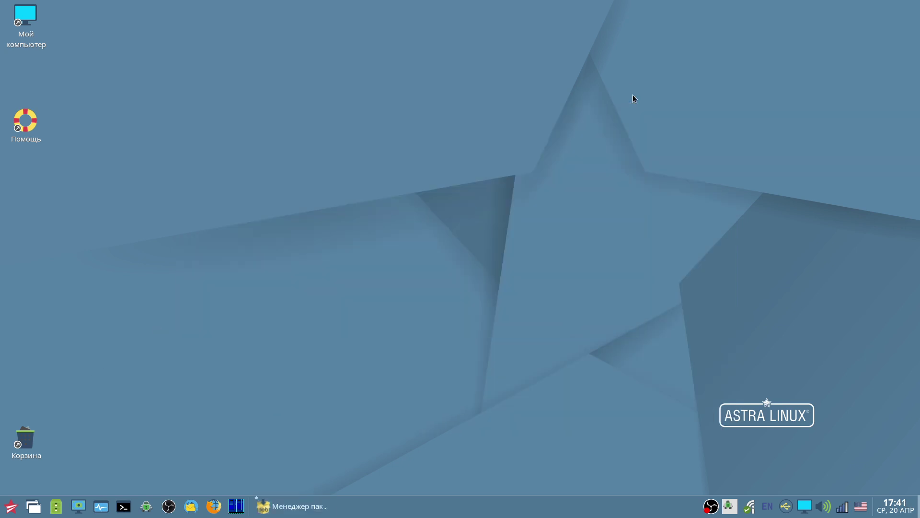
# Step: Open Панель управления from the start menu and move its window away from the screen corner
pyautogui.click(10, 506)
pyautogui.moveTo(38, 415)
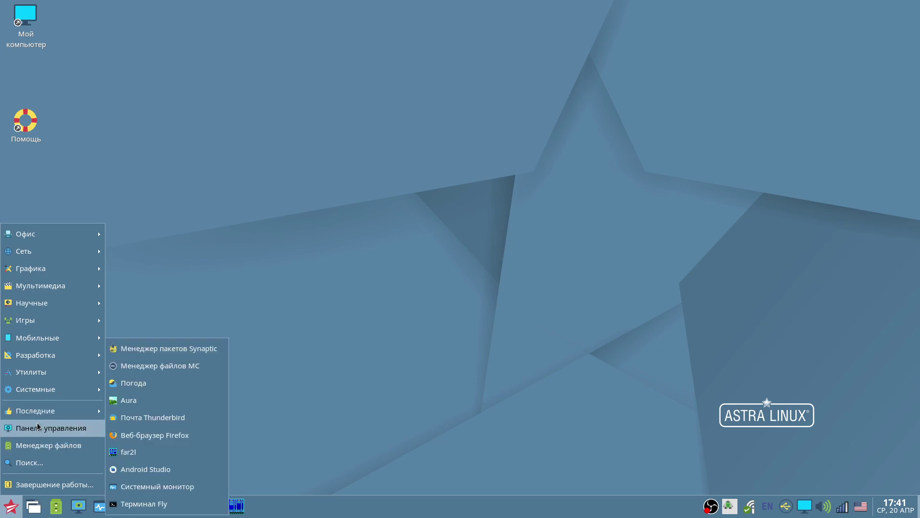
pyautogui.click(37, 426)
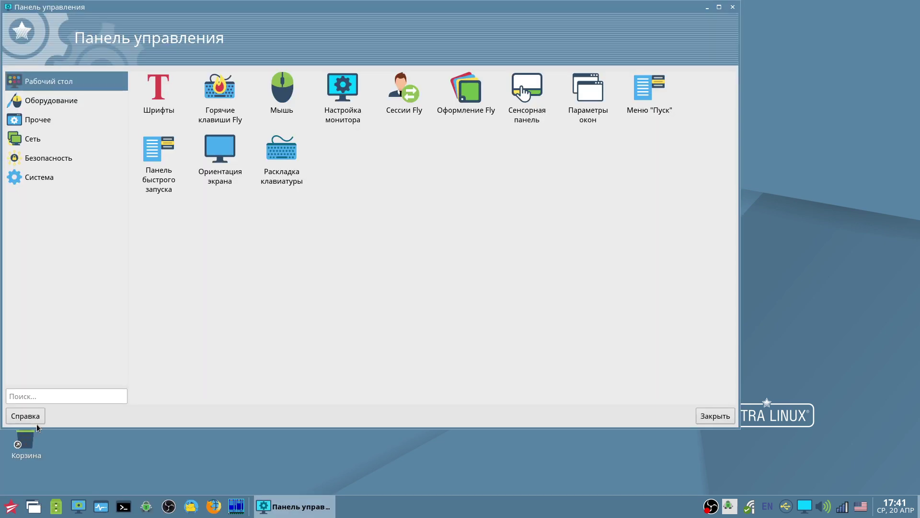
pyautogui.moveTo(203, 9); pyautogui.dragTo(262, 41)
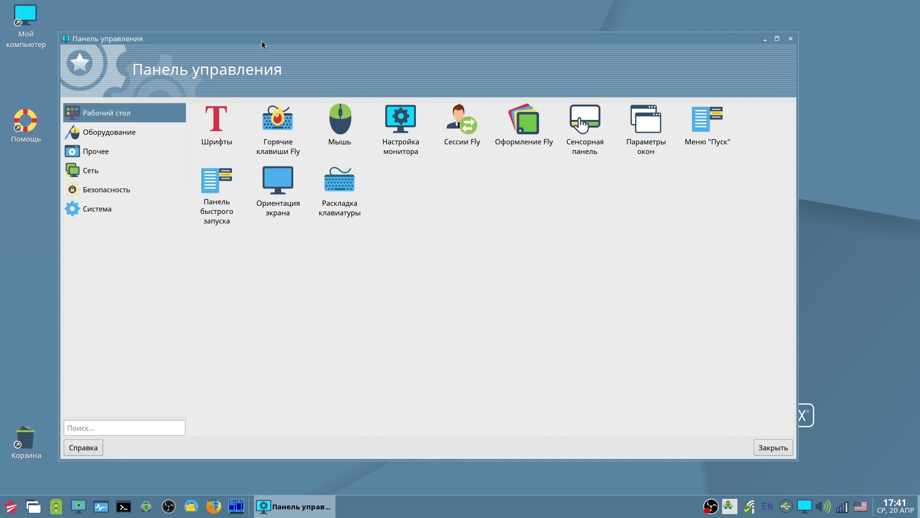
# Step: Open the Шрифты font manager, preview the esint10 font family and close the manager
pyautogui.doubleClick(211, 126)
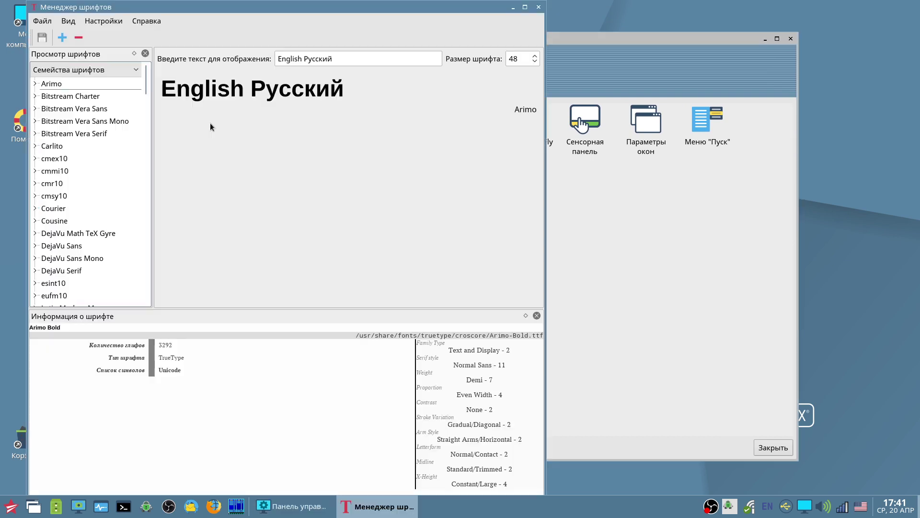
pyautogui.moveTo(102, 159); pyautogui.dragTo(82, 280)
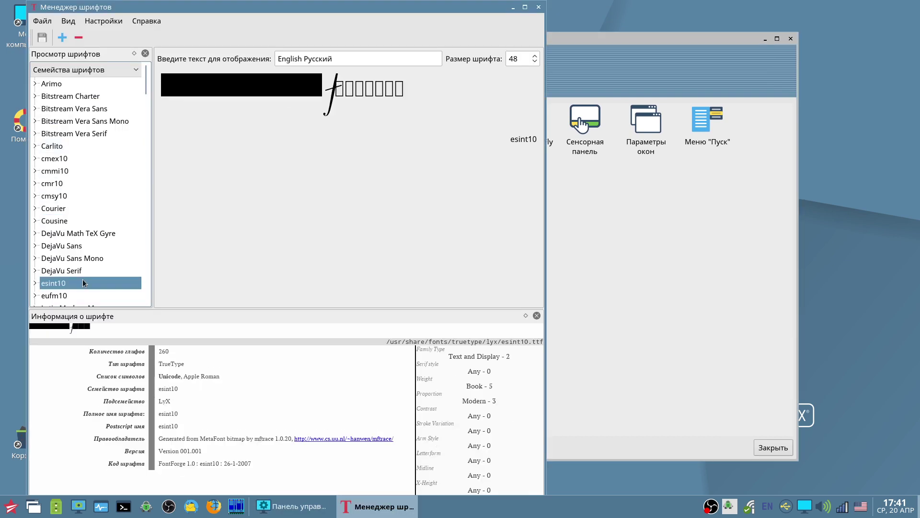
pyautogui.click(538, 7)
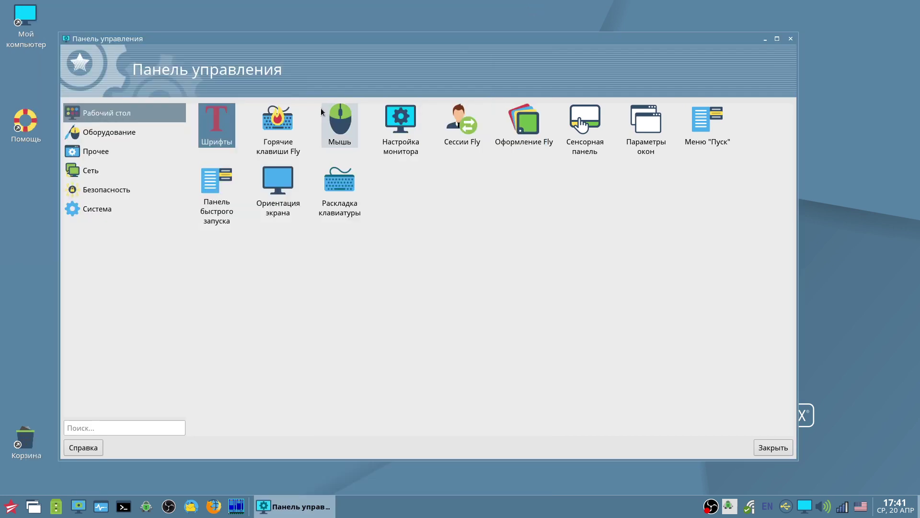
# Step: Open the Fly hotkey editor, expand Клавиши для приложений and examine the pavucontrol shortcut among the application keys
pyautogui.doubleClick(288, 124)
pyautogui.doubleClick(102, 223)
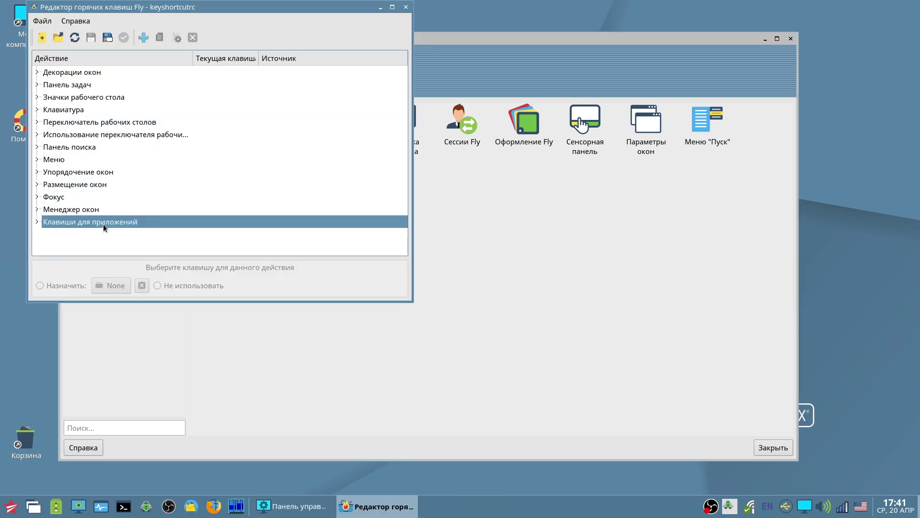
pyautogui.moveTo(260, 7); pyautogui.dragTo(359, 46)
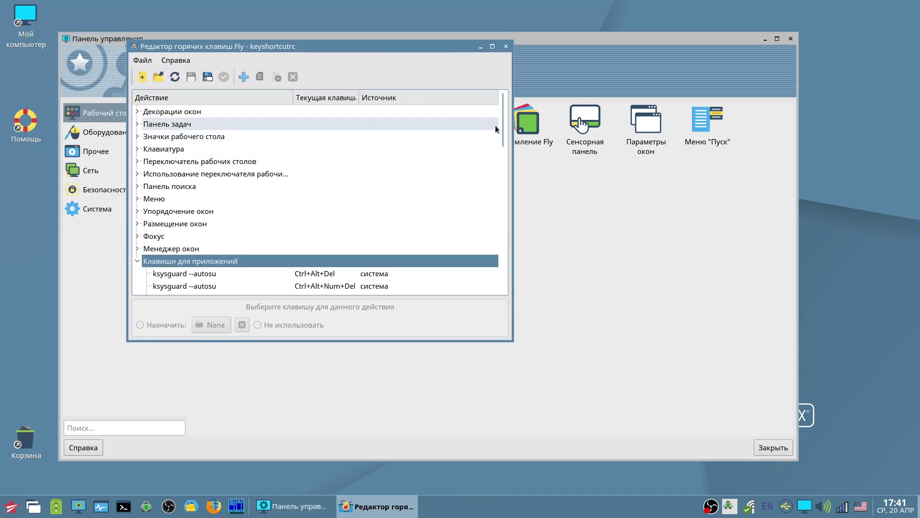
pyautogui.moveTo(503, 120); pyautogui.dragTo(494, 221)
pyautogui.click(320, 125)
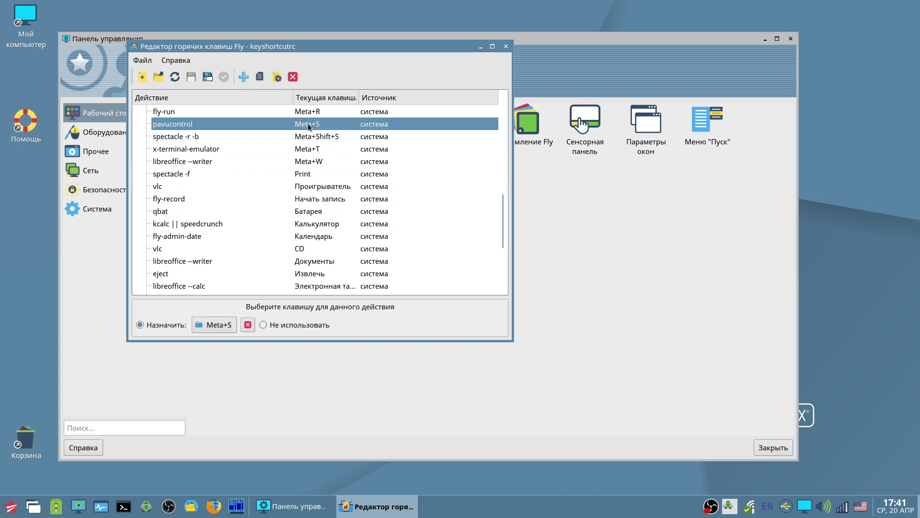
pyautogui.scroll(1, 309, 127)
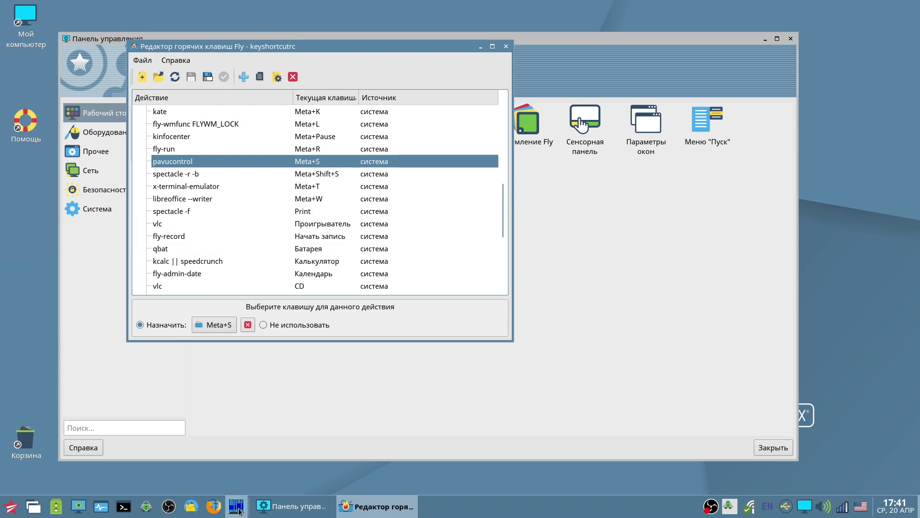
# Step: Set the pavucontrol hotkey to Не использовать and close the hotkey editor, saving the change
pyautogui.click(262, 323)
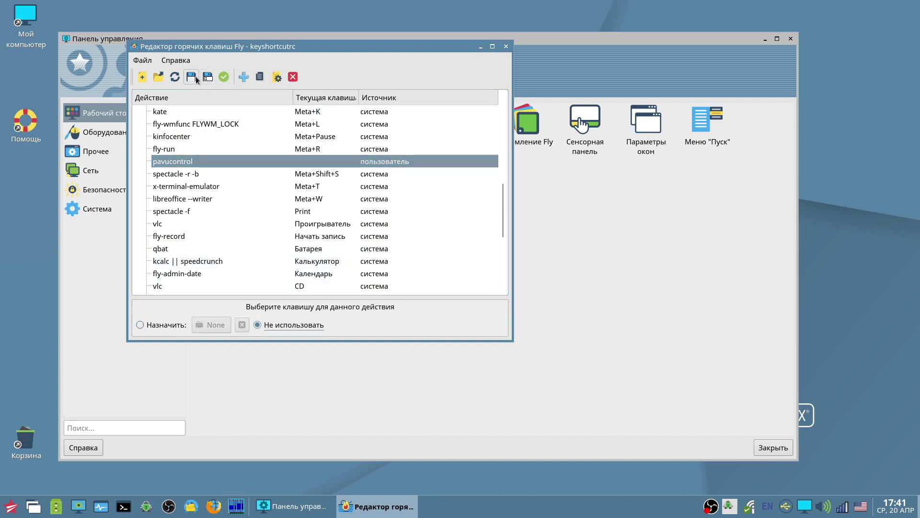
pyautogui.click(506, 47)
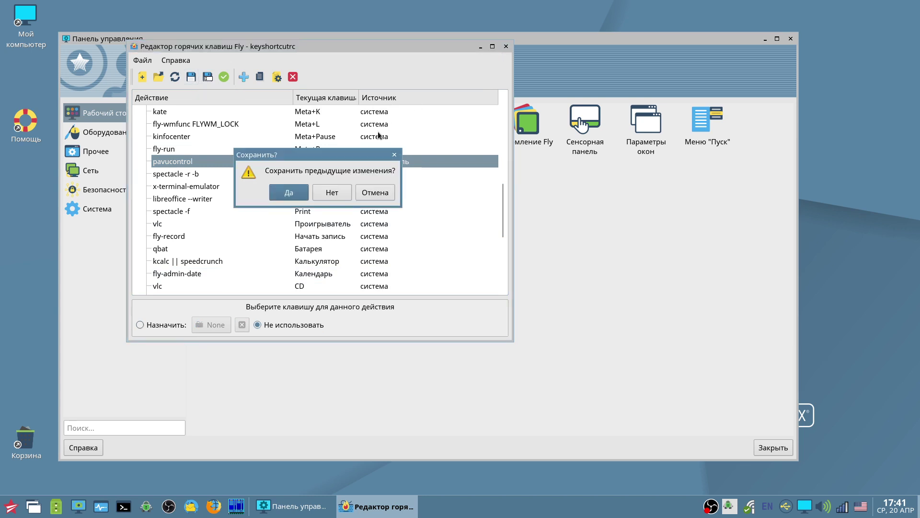
pyautogui.press('Return')
# Step: Open the Мышь settings, raise the cursor acceleration to 5,0 x and apply it
pyautogui.doubleClick(347, 131)
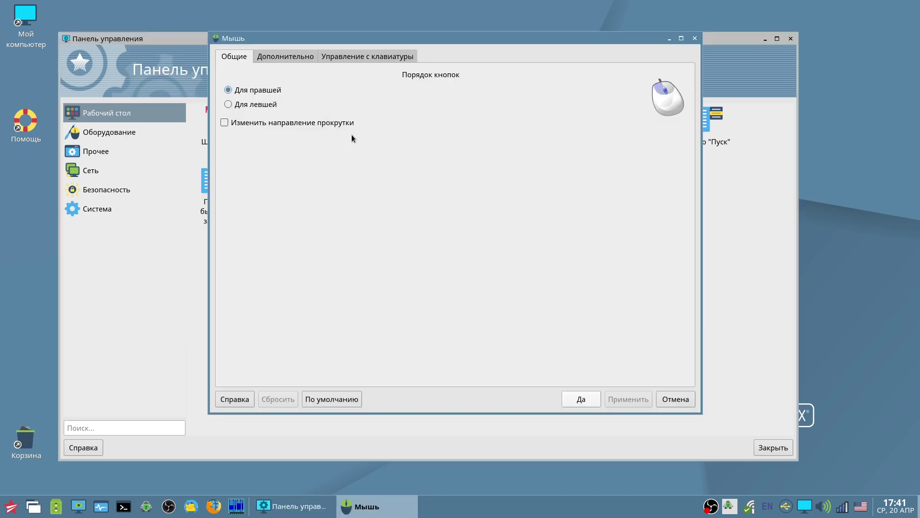
pyautogui.click(289, 57)
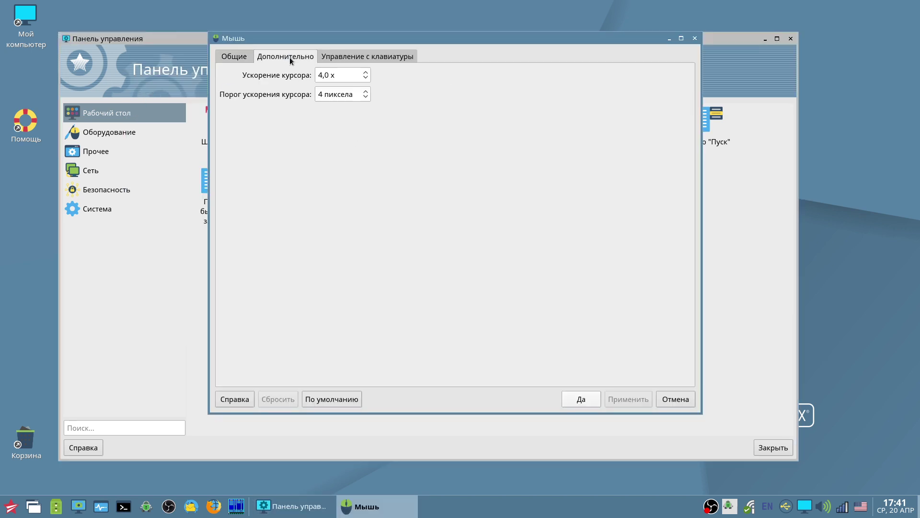
pyautogui.click(365, 73)
pyautogui.click(366, 73)
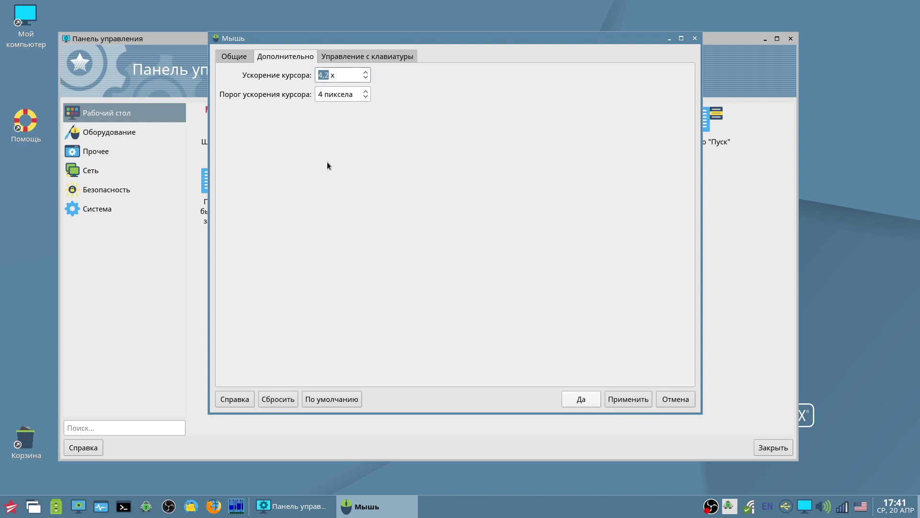
pyautogui.click(365, 73)
pyautogui.click(624, 399)
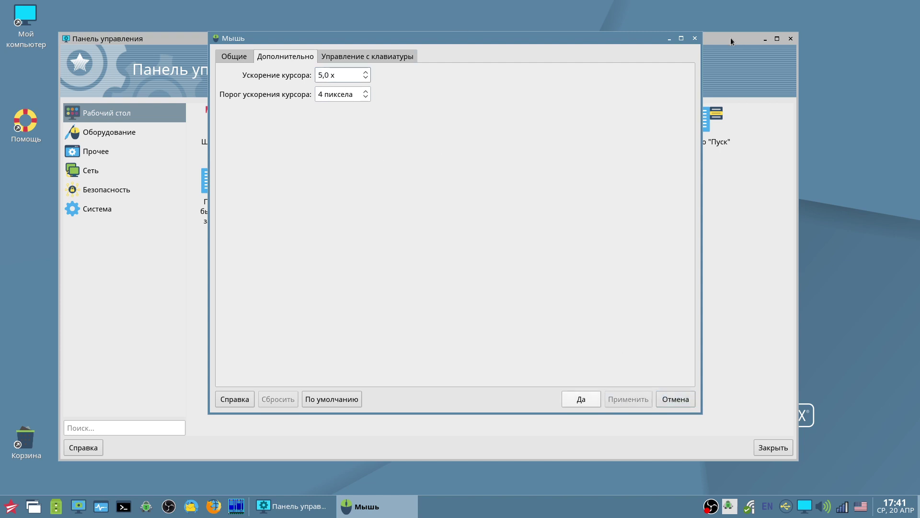
# Step: Apply a cursor acceleration of 10,0 x, view the keyboard control options and accept the mouse settings
pyautogui.press('BackSpace')
pyautogui.write('10')
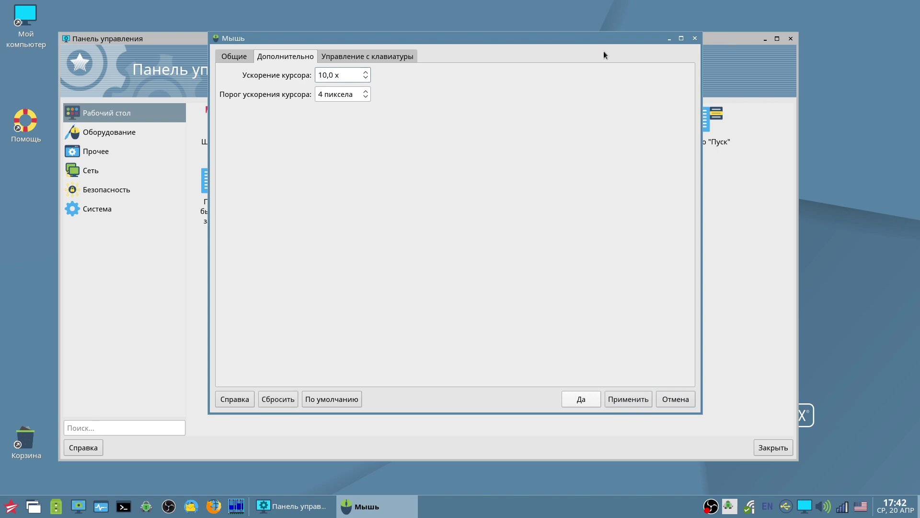
pyautogui.click(626, 397)
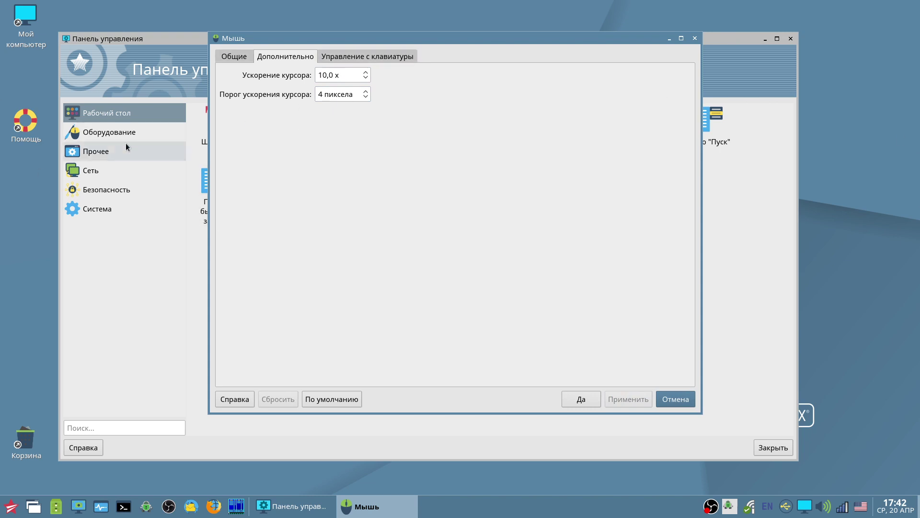
pyautogui.click(324, 60)
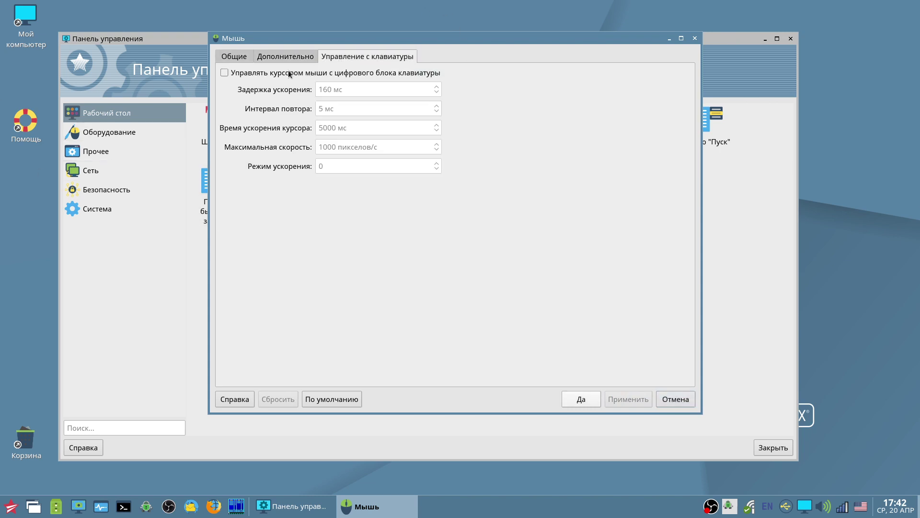
pyautogui.click(581, 399)
# Step: Examine the colour correction options in Настройка монитора and the session management options in Сессии Fly, closing both without changes
pyautogui.doubleClick(393, 132)
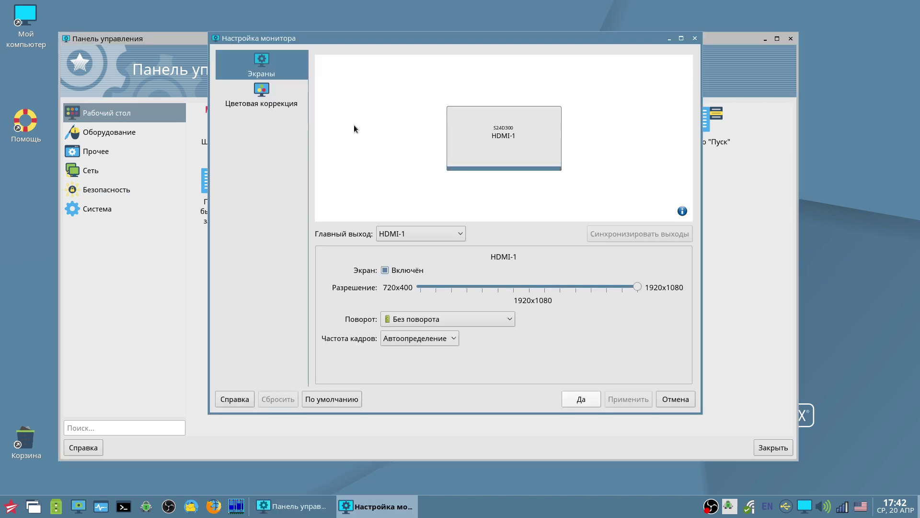
pyautogui.click(276, 102)
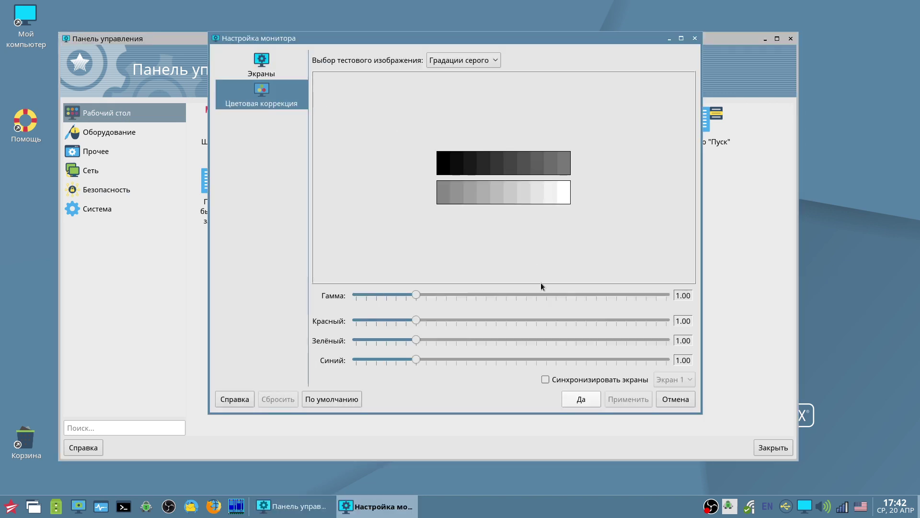
pyautogui.click(675, 399)
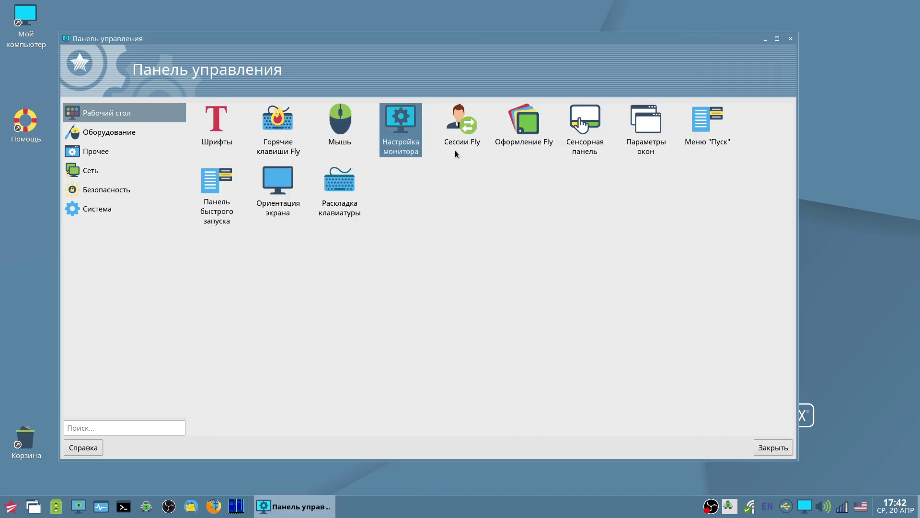
pyautogui.doubleClick(461, 131)
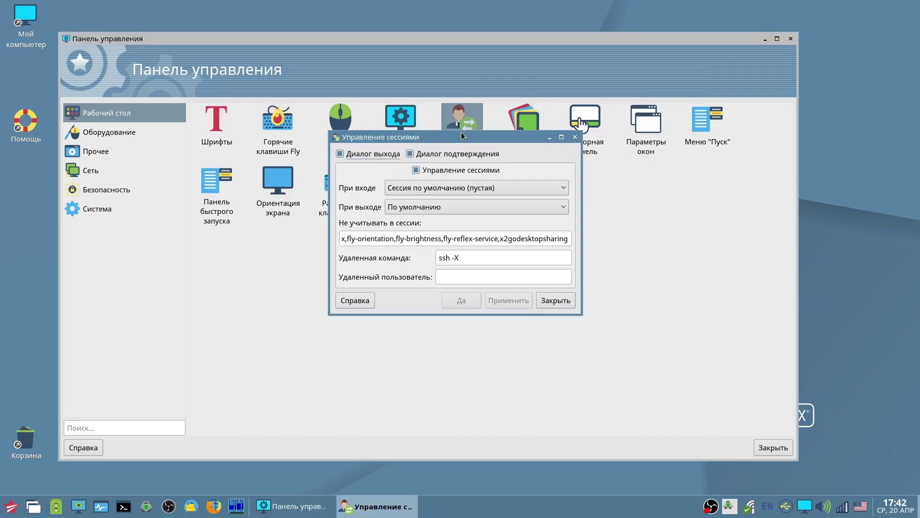
pyautogui.click(575, 137)
# Step: Open Оформление Fly, enlarge its window, enable Монохромные значки панели задач in the theme settings and apply it
pyautogui.doubleClick(541, 136)
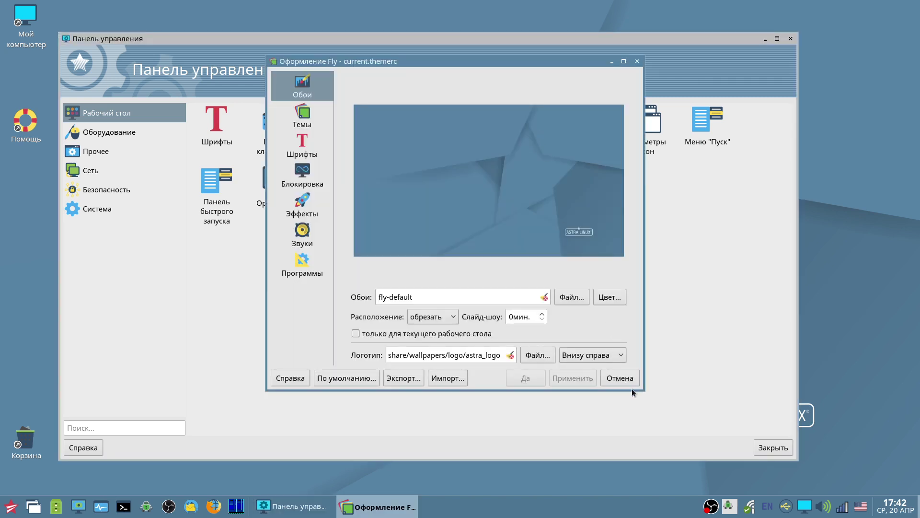
pyautogui.moveTo(641, 386); pyautogui.dragTo(716, 426)
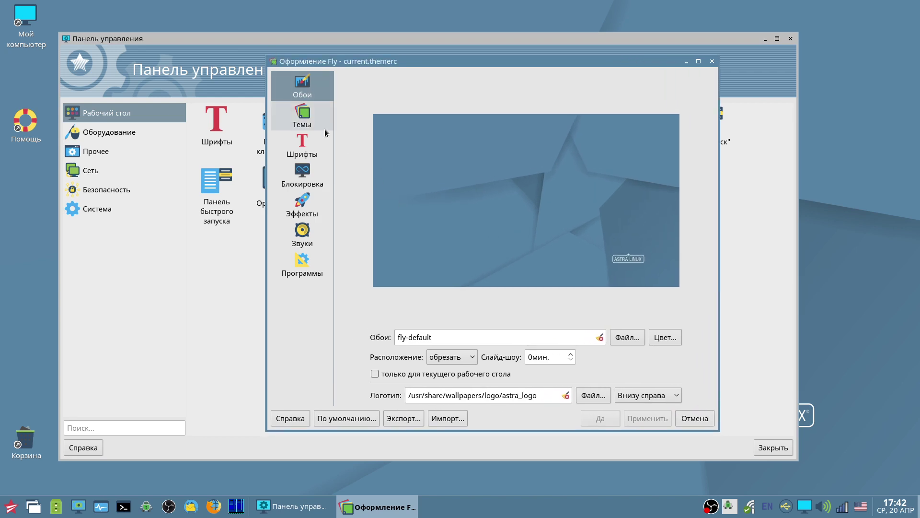
pyautogui.click(309, 118)
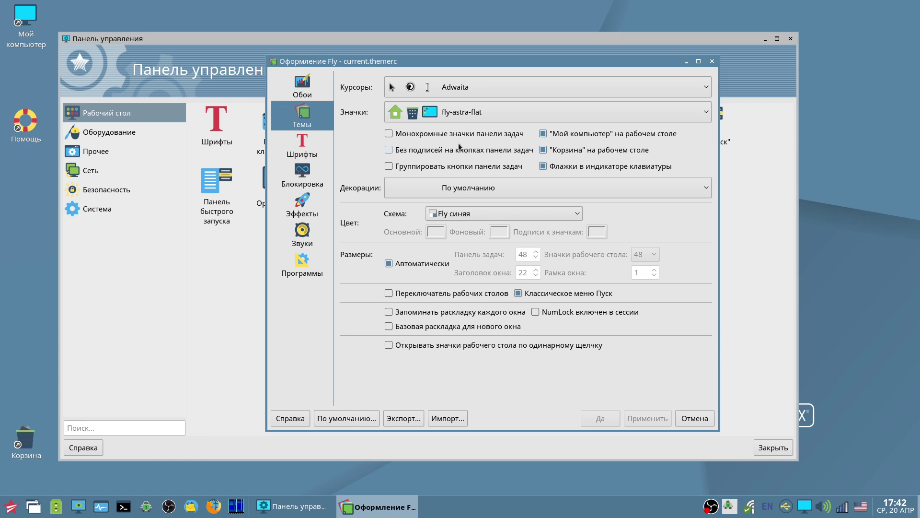
pyautogui.click(455, 134)
pyautogui.click(637, 418)
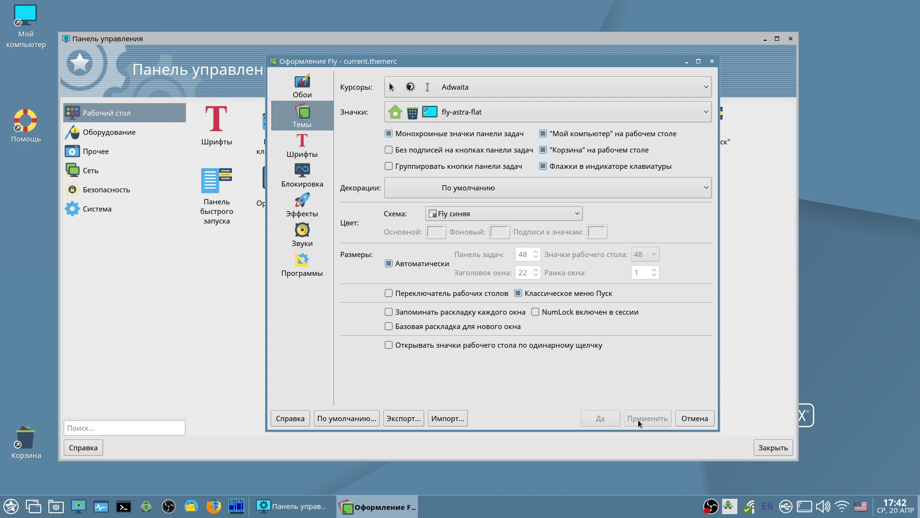
# Step: Disable Монохромные значки панели задач and Классическое меню Пуск in the Fly theme settings and apply both changes
pyautogui.click(481, 134)
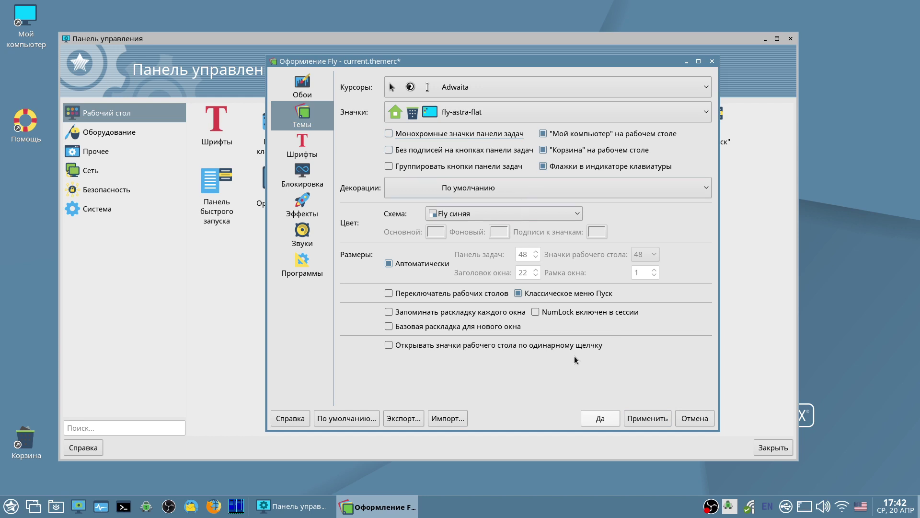
pyautogui.click(526, 294)
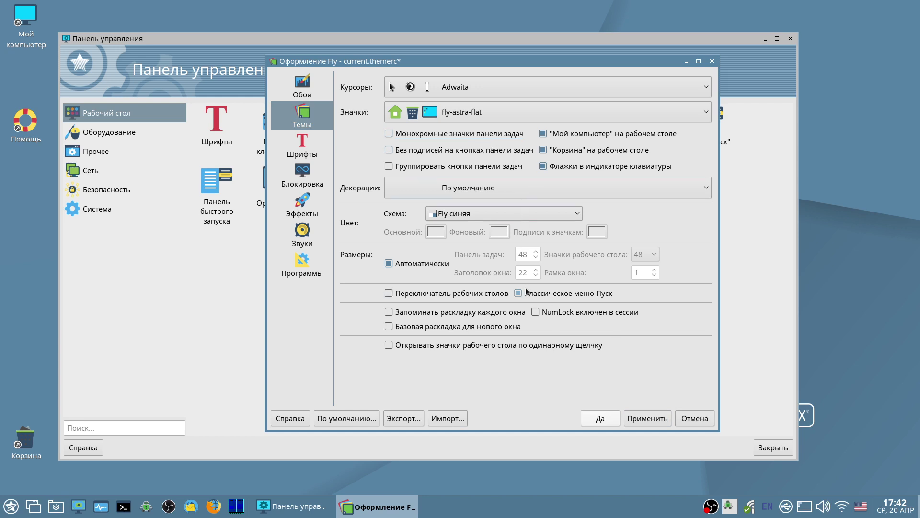
pyautogui.click(638, 417)
# Step: Examine the non-classic start menu's categories, including Разработка, Системные, Последние and Прочие, and close it
pyautogui.click(9, 507)
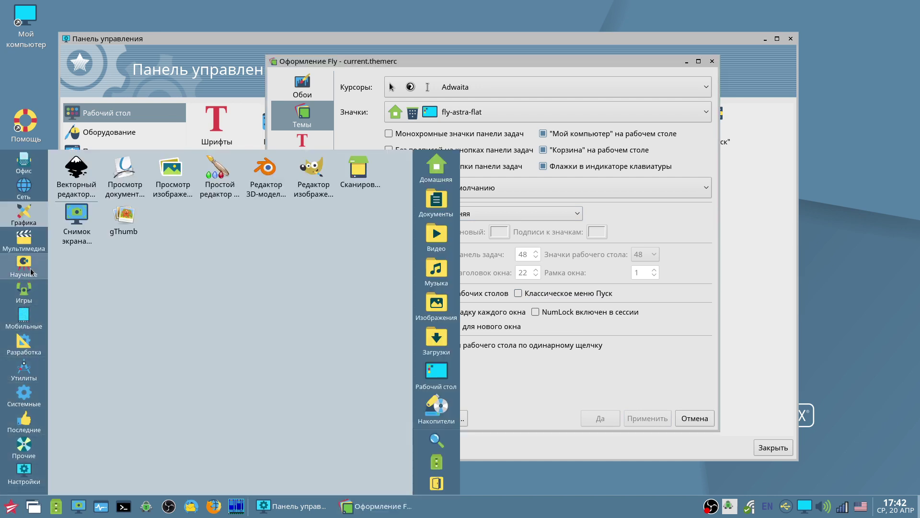
pyautogui.moveTo(19, 342)
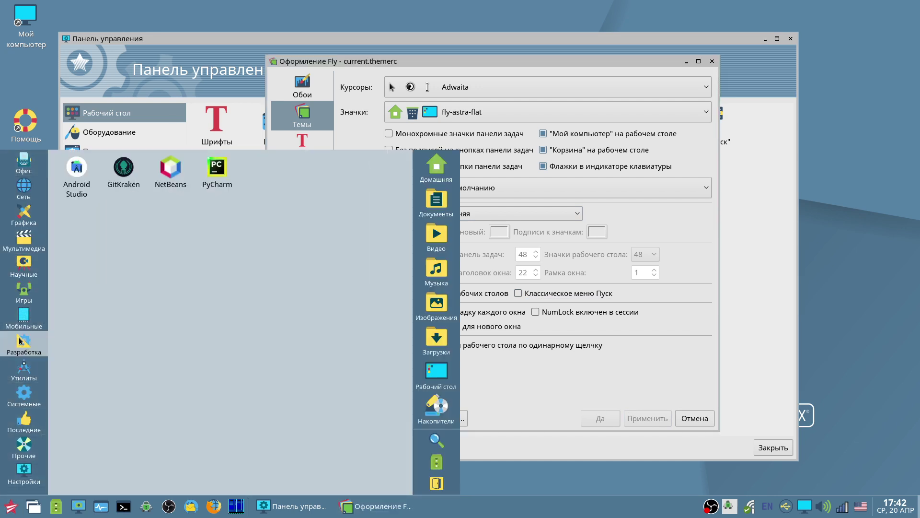
pyautogui.moveTo(26, 372)
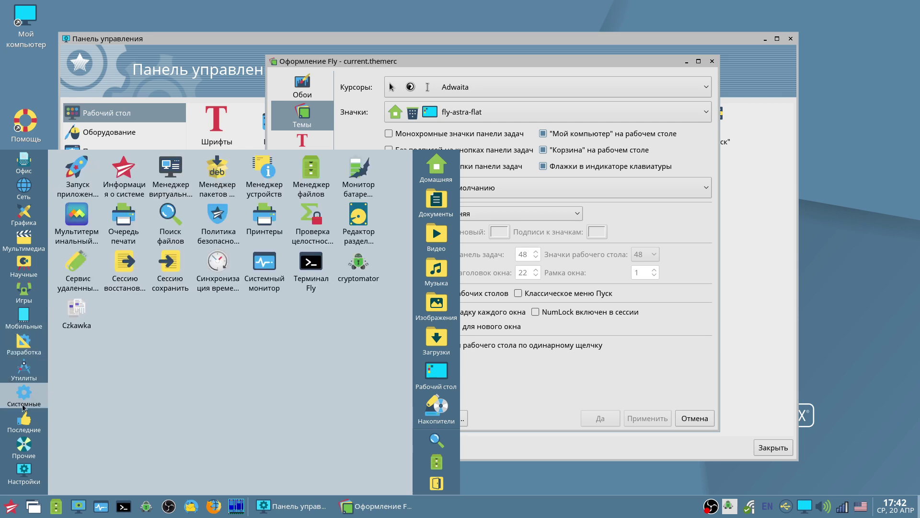
pyautogui.moveTo(23, 424)
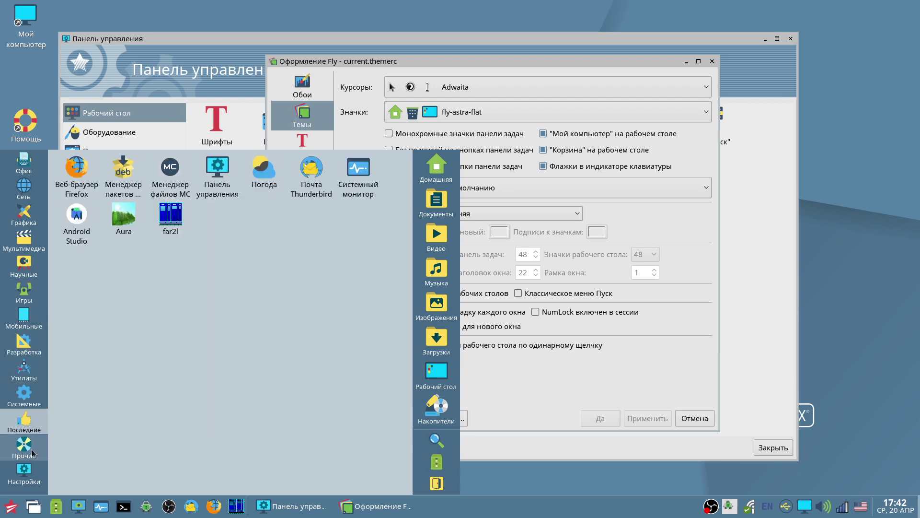
pyautogui.moveTo(34, 453)
pyautogui.click(531, 379)
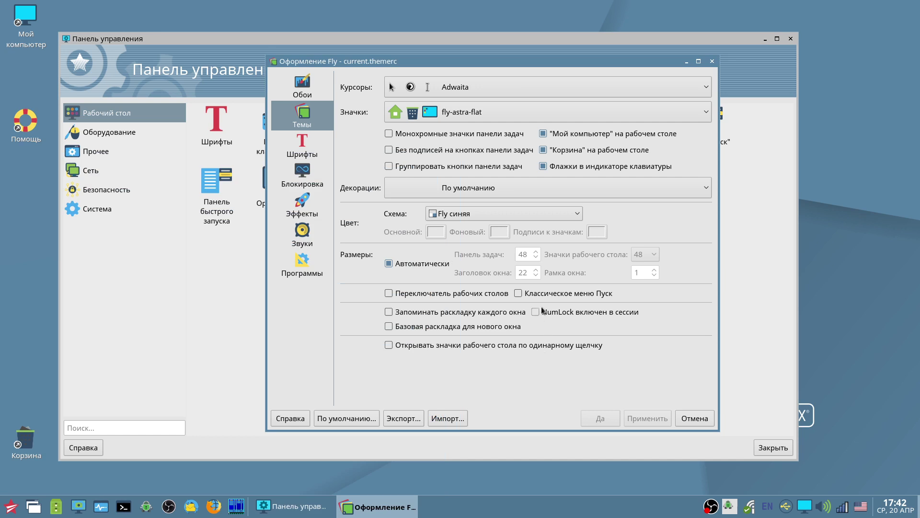
# Step: Re-enable and apply Классическое меню Пуск, viewing the Шрифты settings and checking the start menu
pyautogui.click(518, 293)
pyautogui.click(656, 419)
pyautogui.click(291, 144)
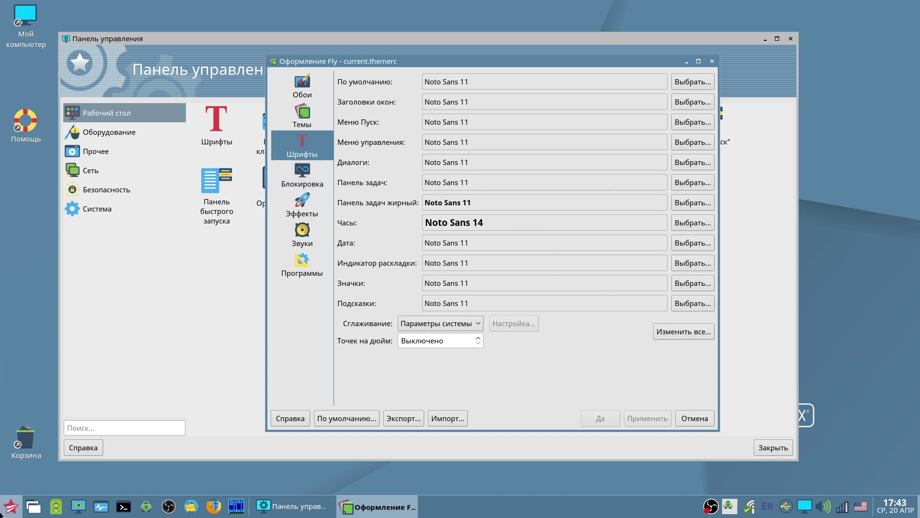
pyautogui.click(10, 506)
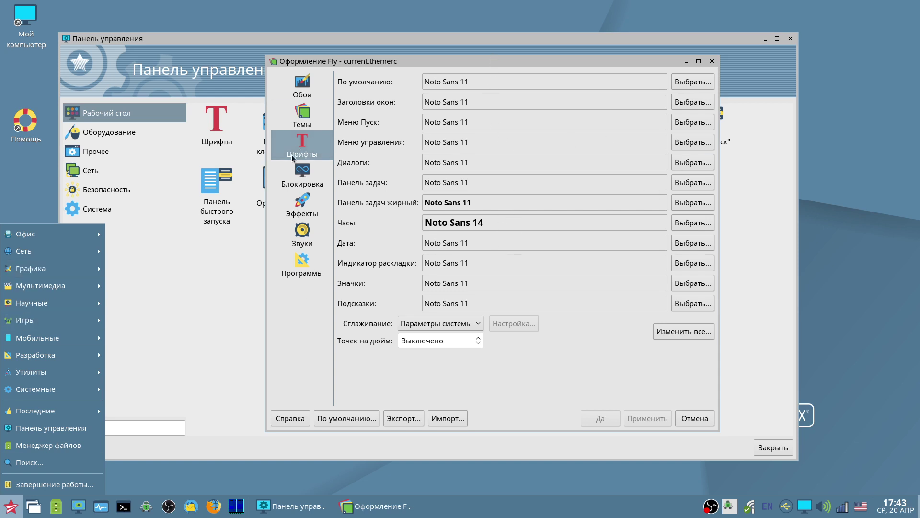
# Step: Review the Блокировка, Эффекты, Звуки and Программы sections of the Fly appearance settings
pyautogui.click(294, 171)
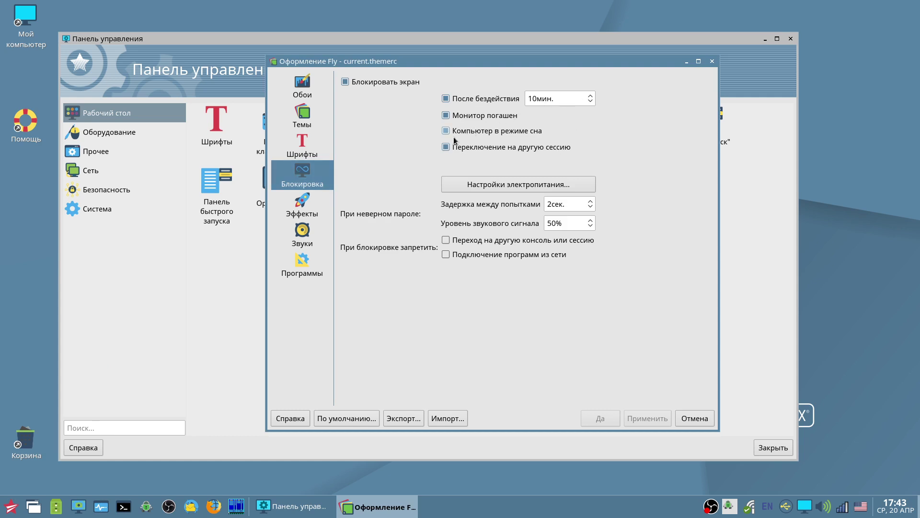
pyautogui.click(307, 203)
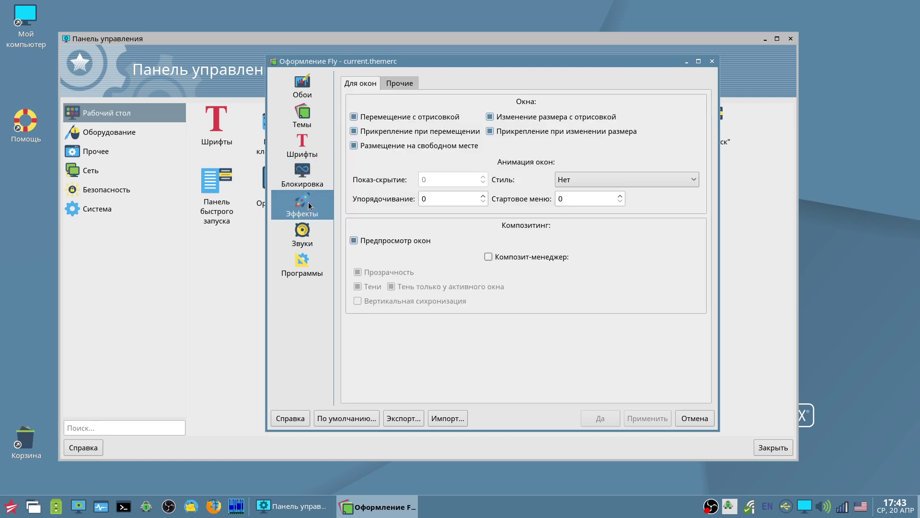
pyautogui.click(305, 232)
pyautogui.click(307, 260)
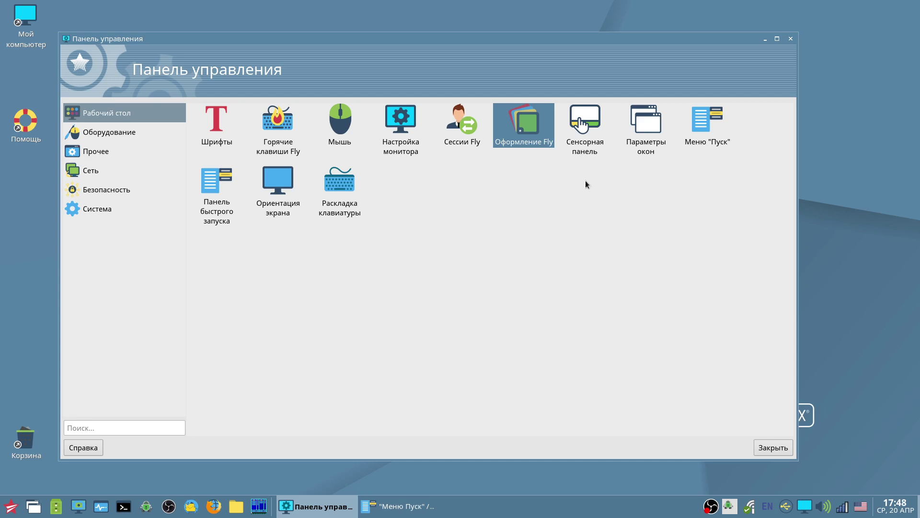
# Step: Open Параметры окон, enlarge its window, examine the appearance and behaviour options of several listed windows, and close it unchanged
pyautogui.doubleClick(642, 123)
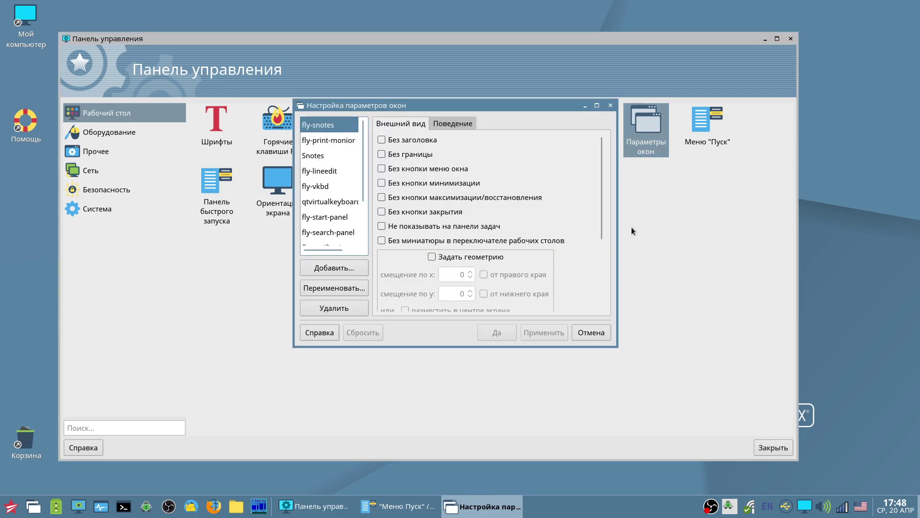
pyautogui.moveTo(618, 346); pyautogui.dragTo(746, 439)
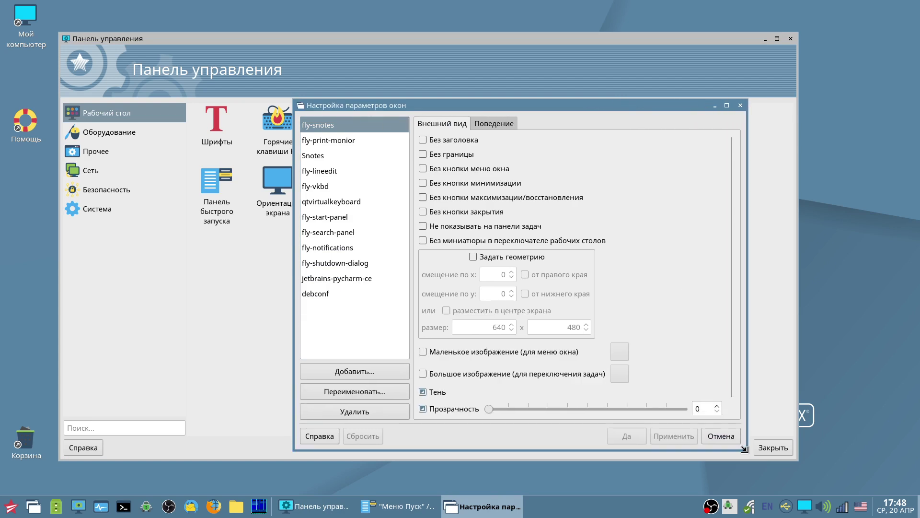
pyautogui.click(335, 166)
pyautogui.click(335, 202)
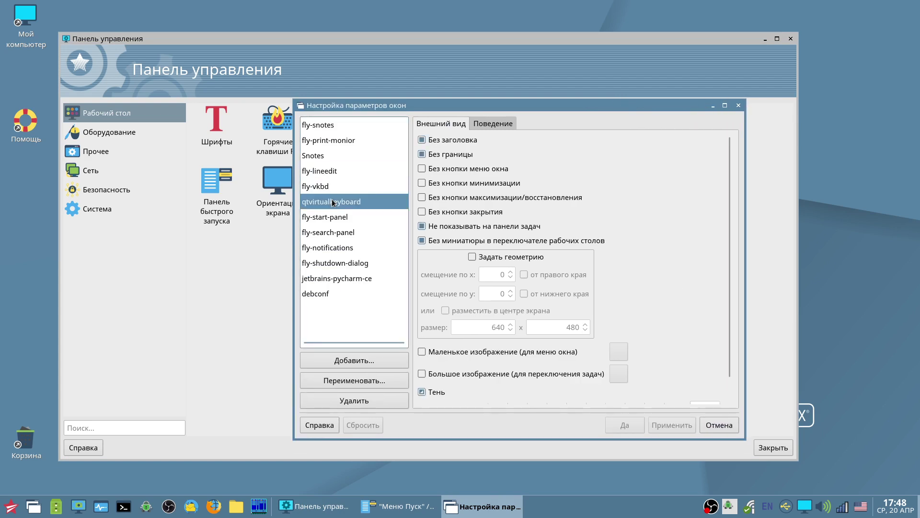
pyautogui.click(334, 221)
pyautogui.click(487, 125)
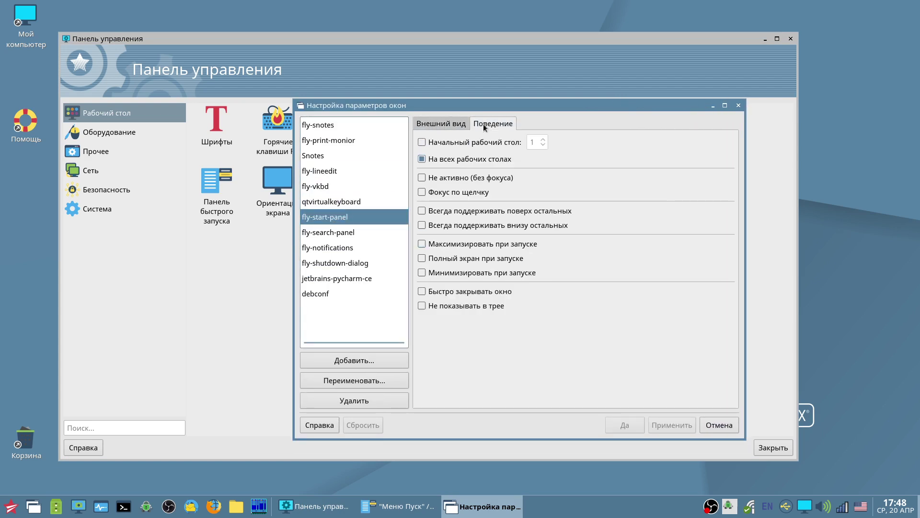
pyautogui.click(456, 124)
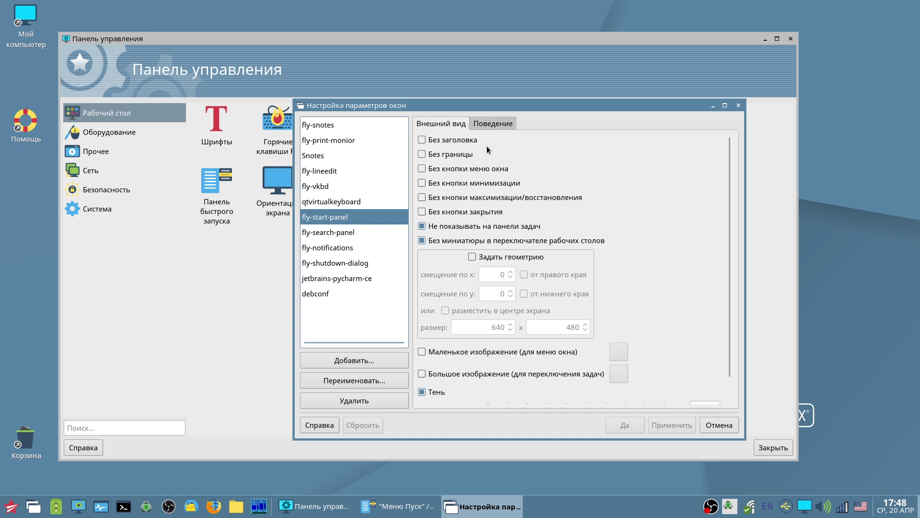
pyautogui.click(496, 123)
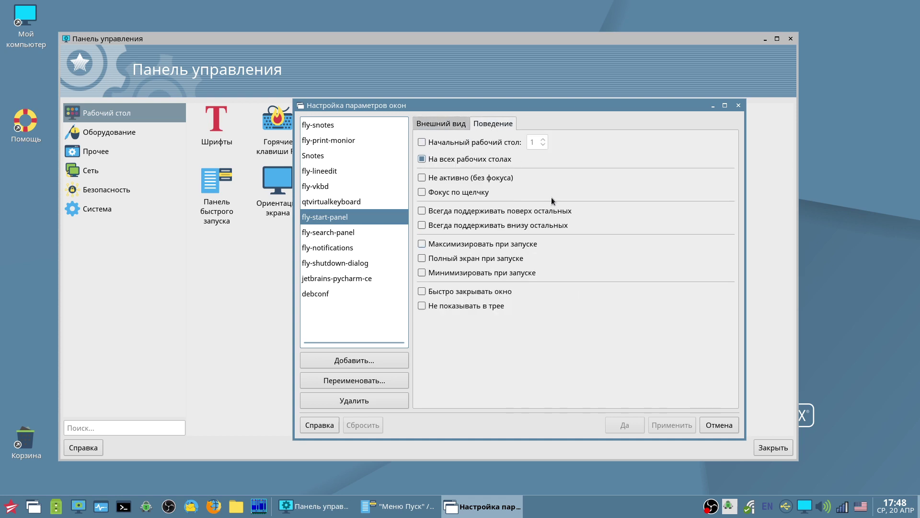
pyautogui.click(374, 233)
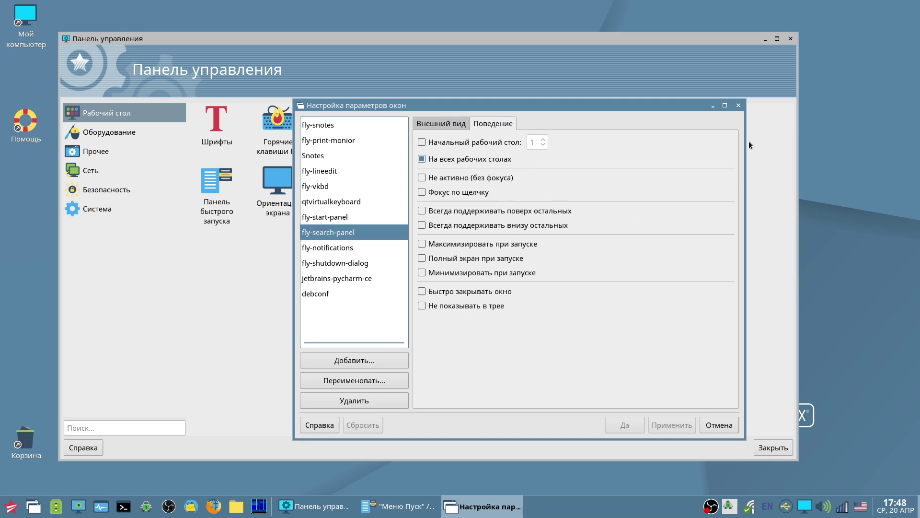
pyautogui.click(738, 106)
# Step: Open the Меню "Пуск" editor, inspect the Аудиомикшер KMix shortcut's properties under Мультимедиа, and close the editor without changes
pyautogui.doubleClick(702, 127)
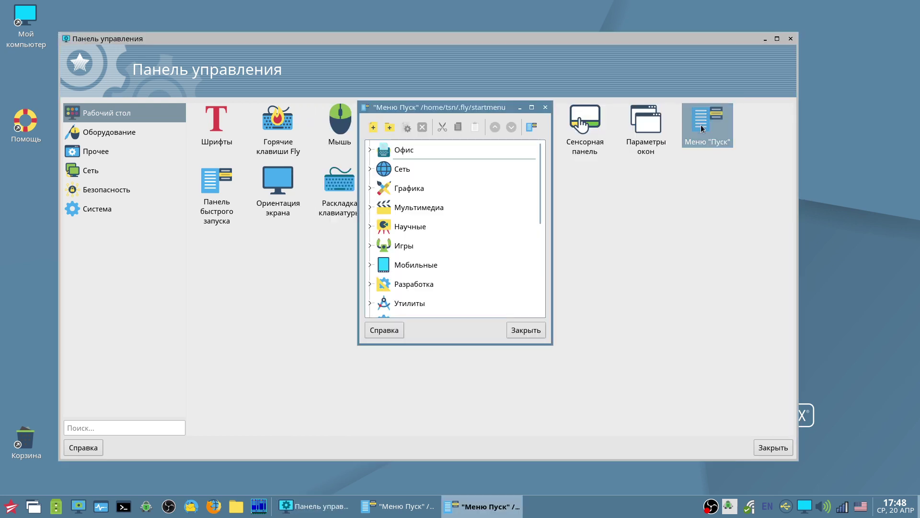
pyautogui.click(382, 206)
pyautogui.click(371, 207)
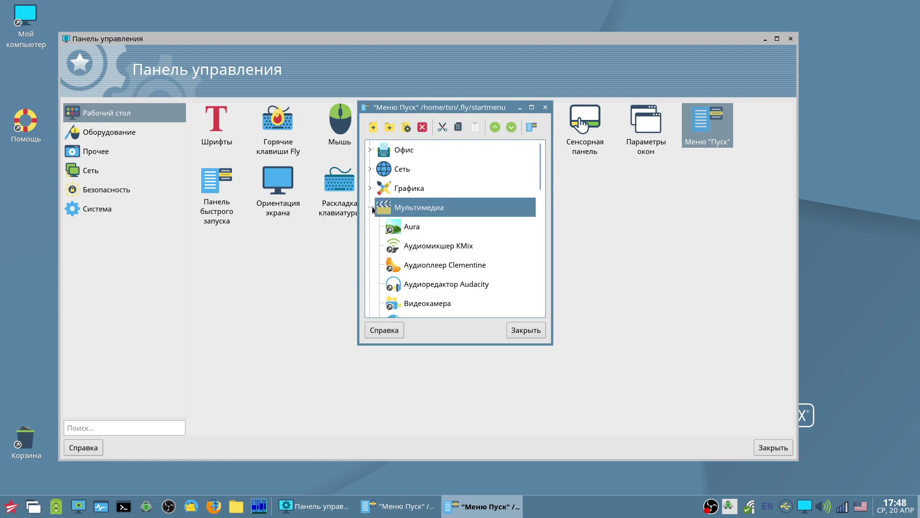
pyautogui.doubleClick(403, 247)
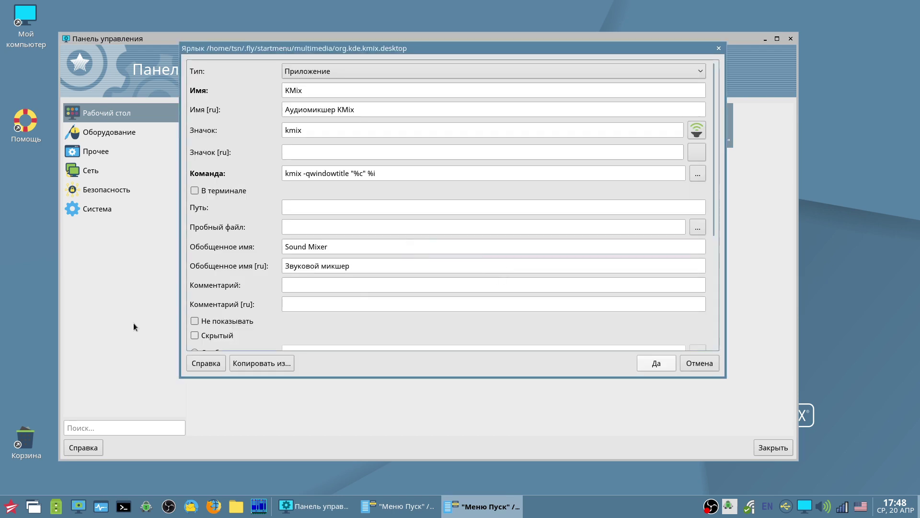
pyautogui.click(5, 506)
pyautogui.moveTo(53, 303)
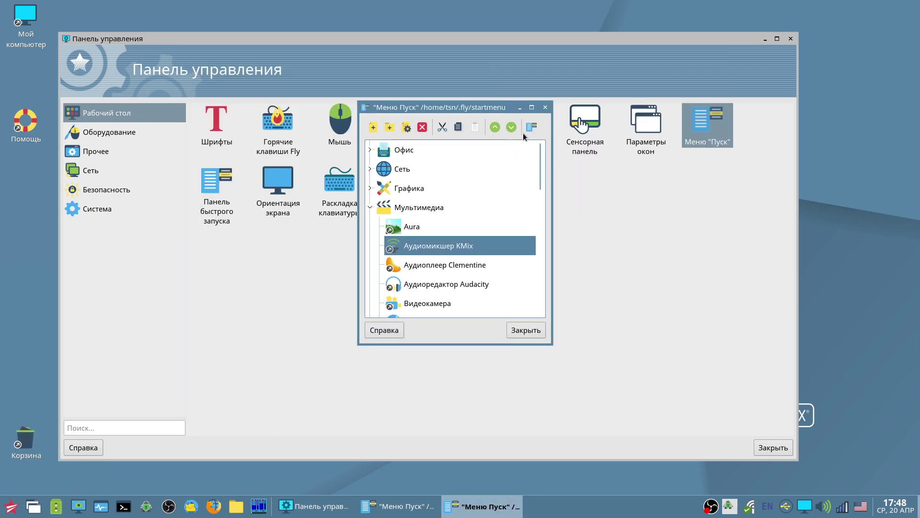
pyautogui.click(545, 107)
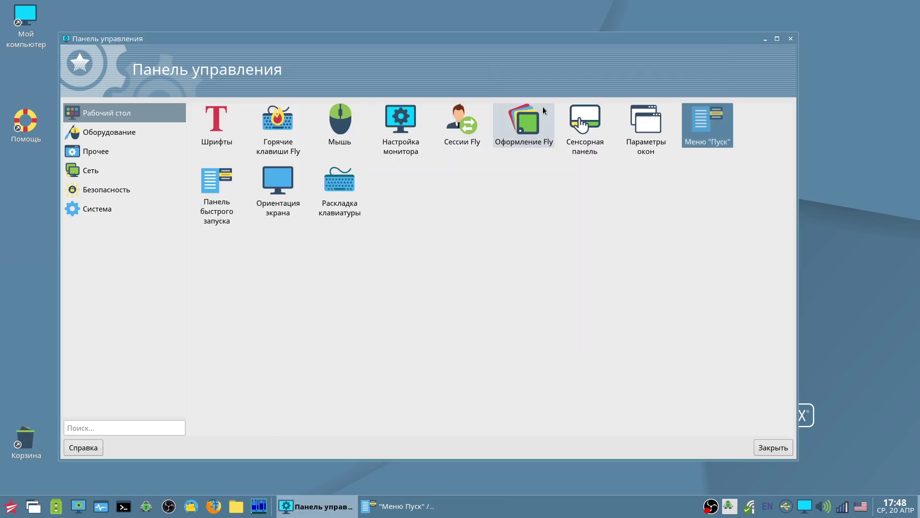
# Step: Start adding a new application item to the start menu's Научные category and name it tertert
pyautogui.click(13, 510)
pyautogui.moveTo(54, 307)
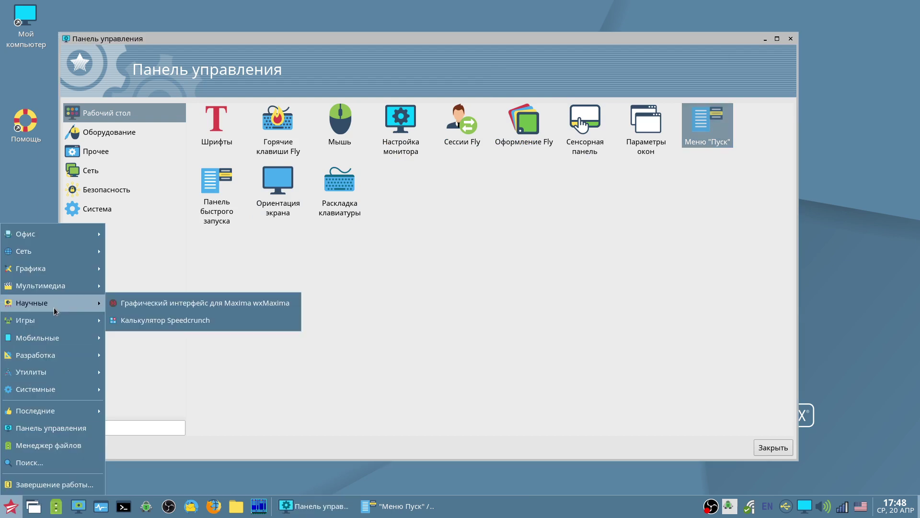
pyautogui.rightClick(143, 303)
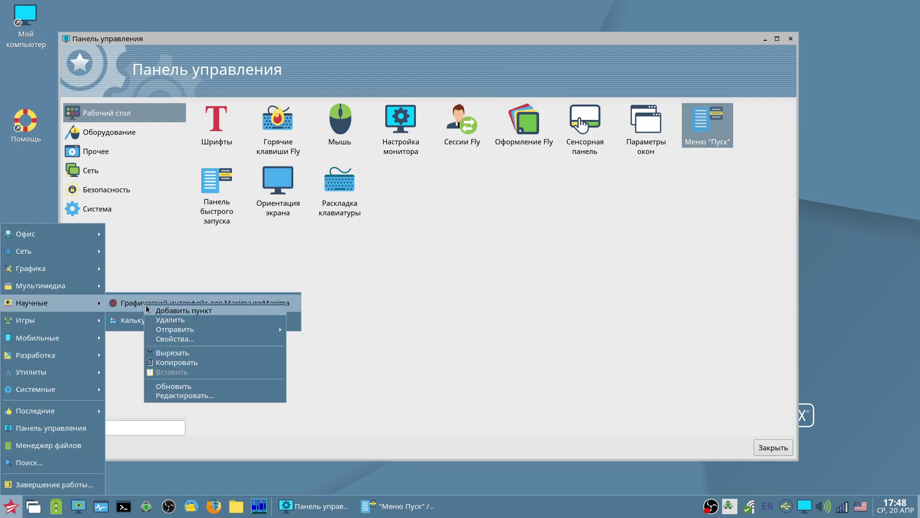
pyautogui.click(198, 312)
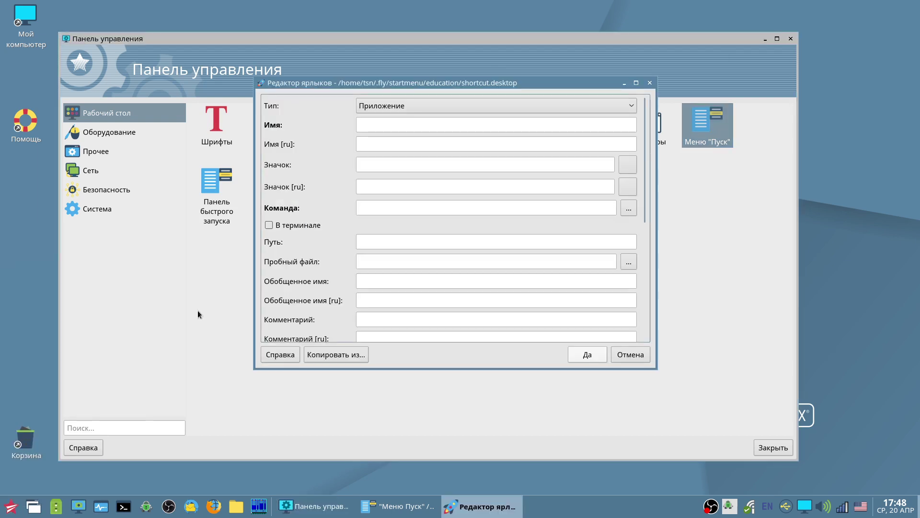
pyautogui.click(384, 124)
pyautogui.write('tertert')
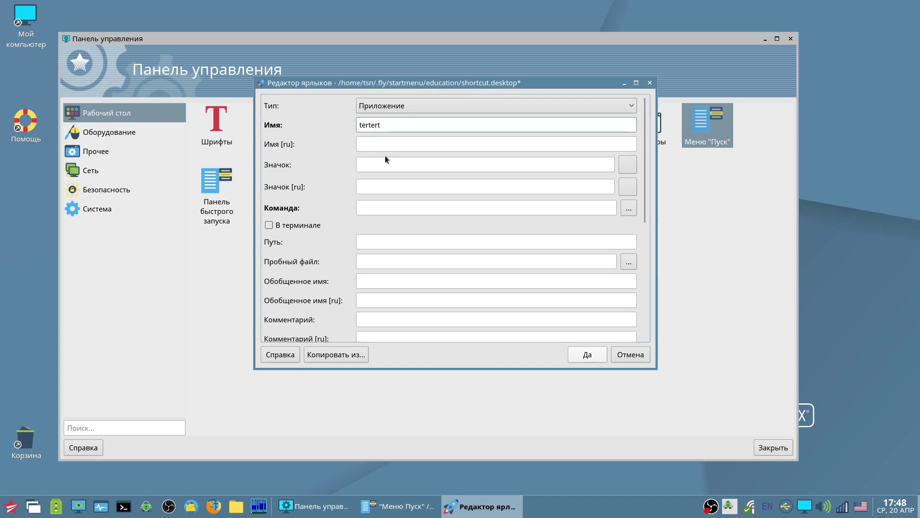
# Step: Give the new shortcut the fly-sms icon and the command sudo sadasd, and discard it
pyautogui.click(397, 163)
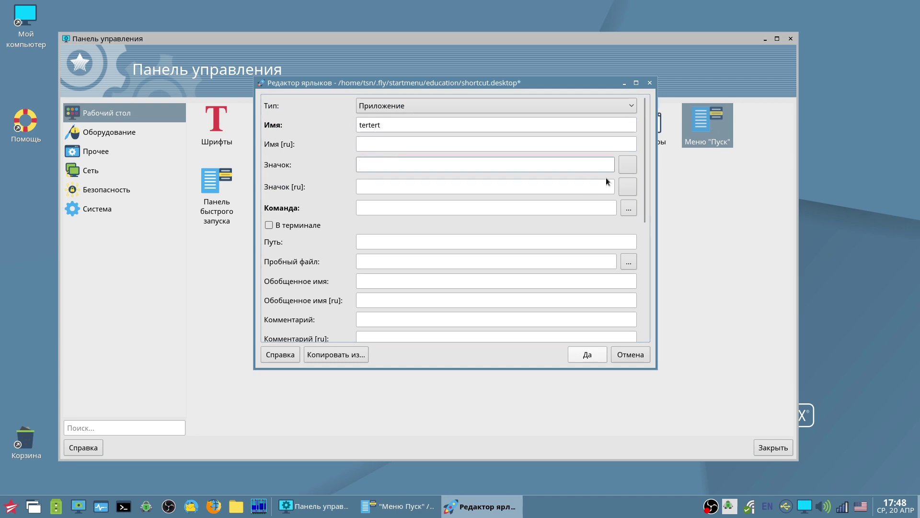
pyautogui.click(629, 166)
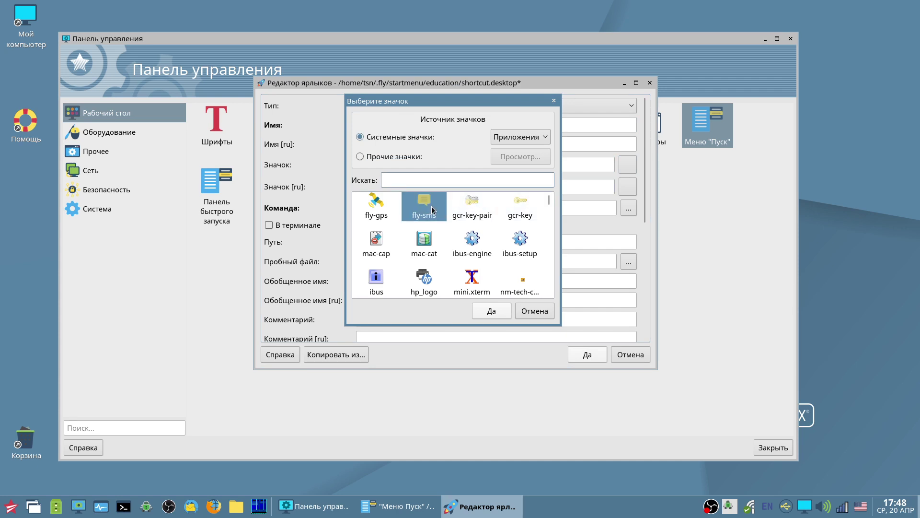
pyautogui.doubleClick(431, 206)
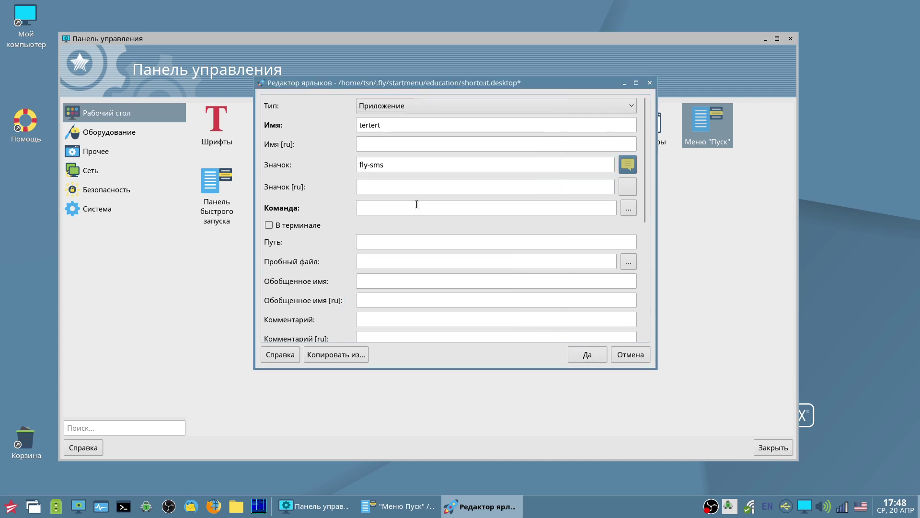
pyautogui.click(417, 206)
pyautogui.write('sudo sadasd')
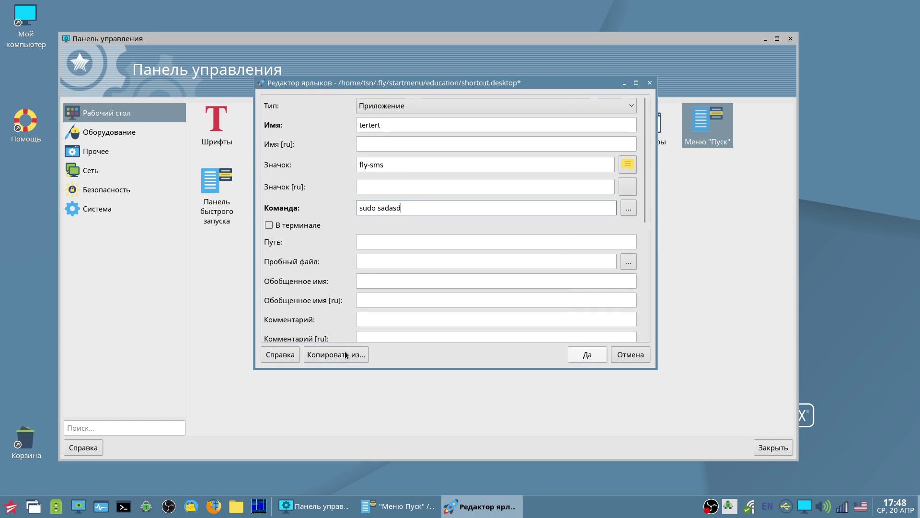
pyautogui.press('Escape')
# Step: Send the Калькулятор Speedcrunch shortcut from the start menu's Научные category to the quick launch panel
pyautogui.click(14, 506)
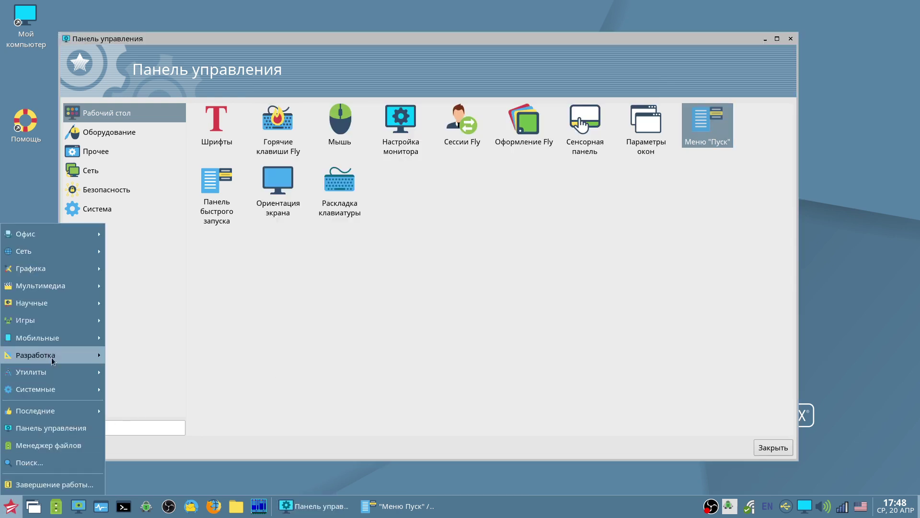
pyautogui.moveTo(58, 303)
pyautogui.rightClick(155, 320)
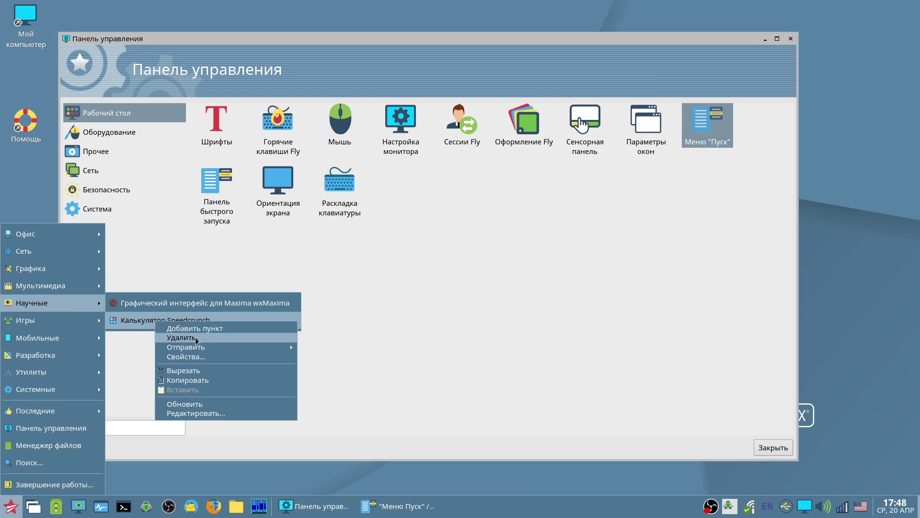
pyautogui.moveTo(203, 346)
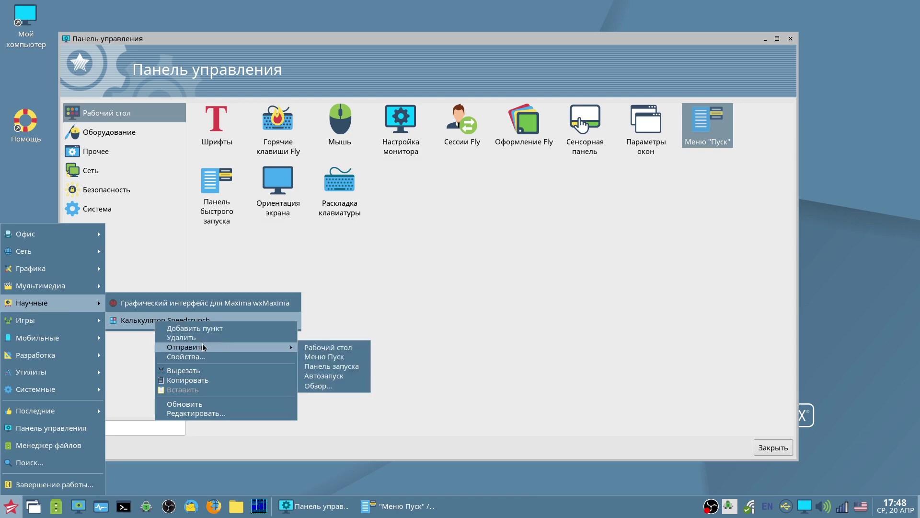
pyautogui.click(338, 366)
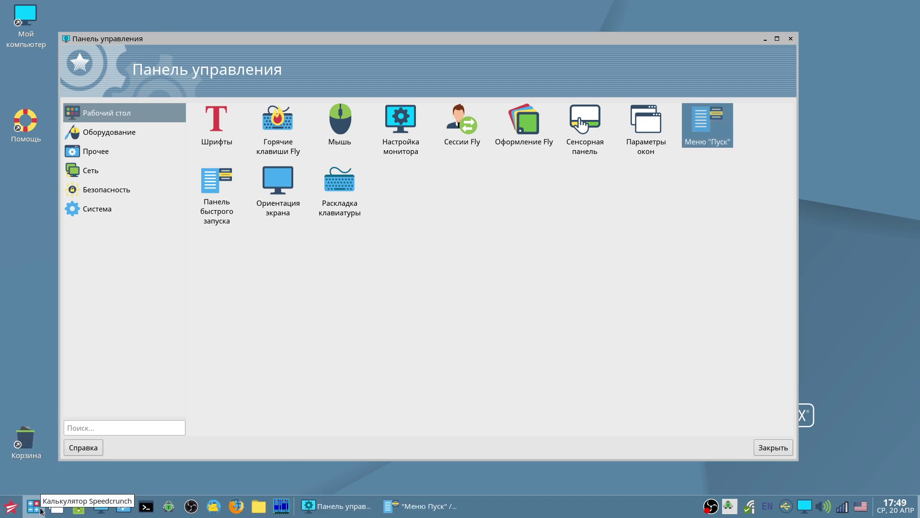
# Step: Delete the Калькулятор Speedcrunch shortcut from the quick launch panel, confirming its move to the trash
pyautogui.rightClick(37, 511)
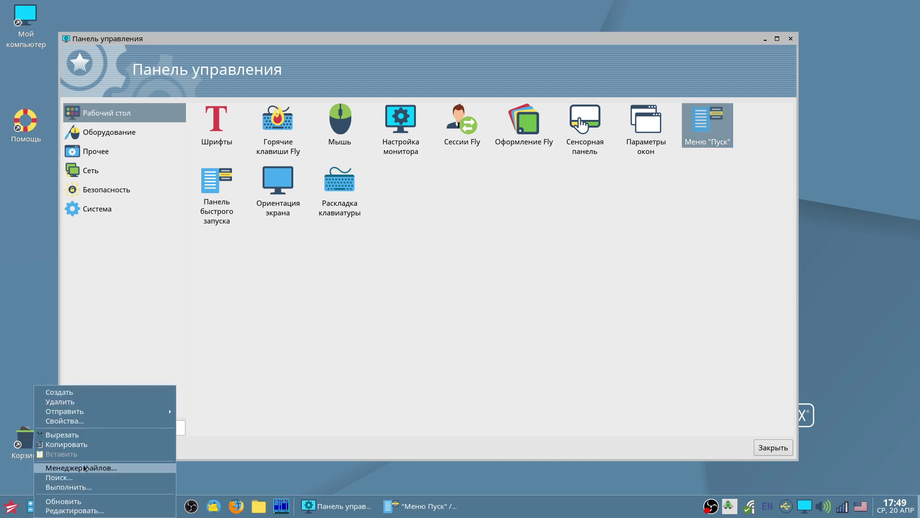
pyautogui.click(70, 403)
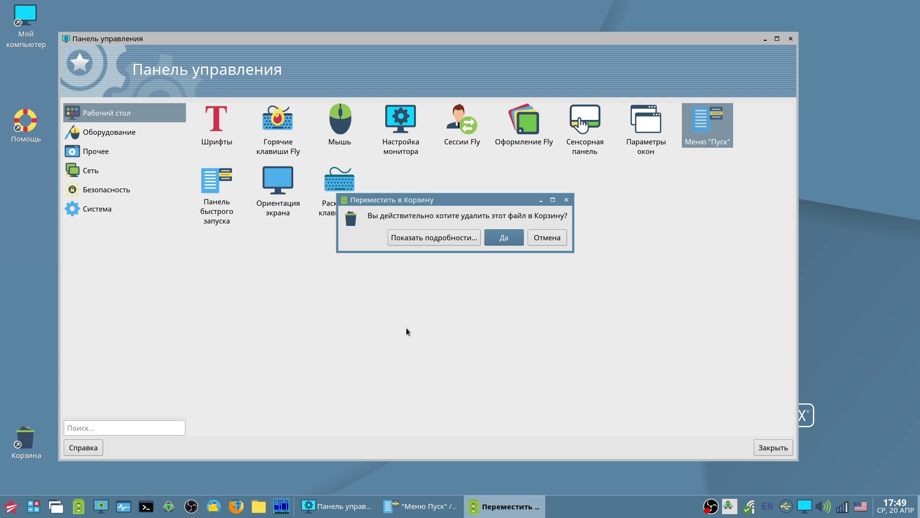
pyautogui.click(504, 239)
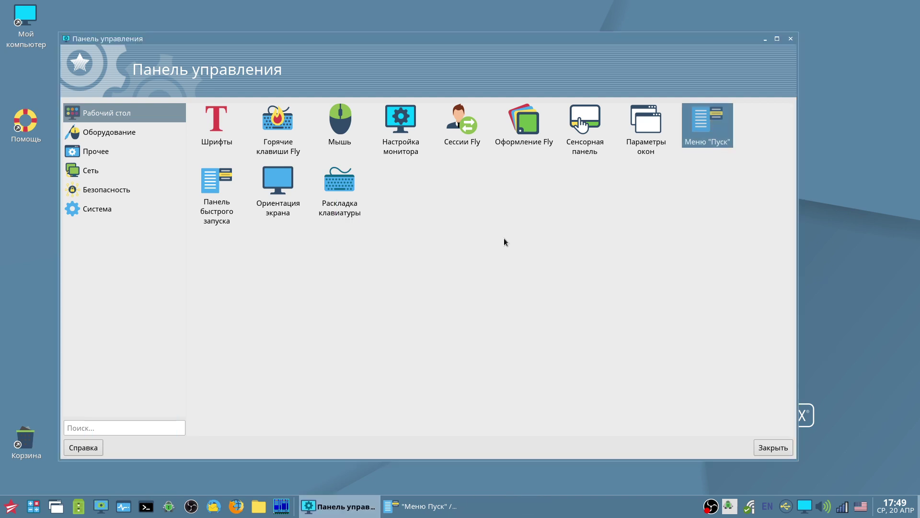
# Step: Open the Панель быстрого запуска editor, select the Терминал Fly entry, and close the editor without changes
pyautogui.doubleClick(213, 206)
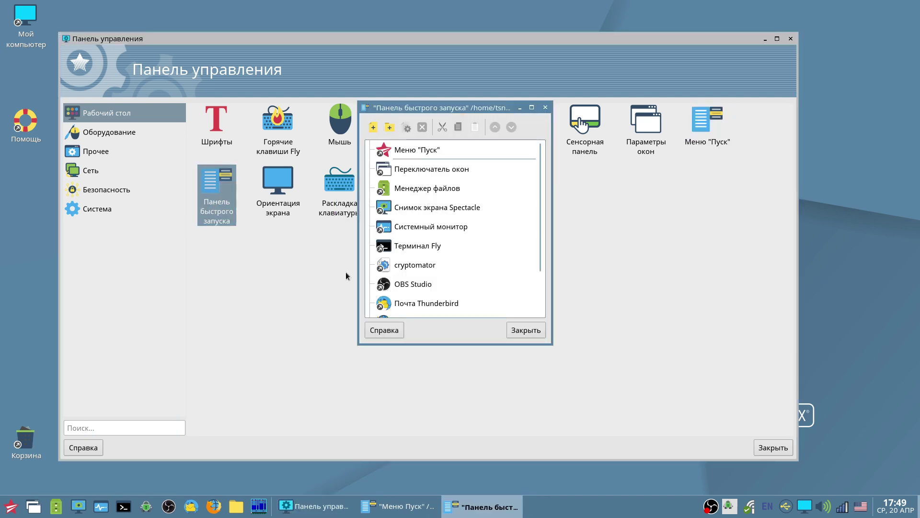
pyautogui.click(421, 240)
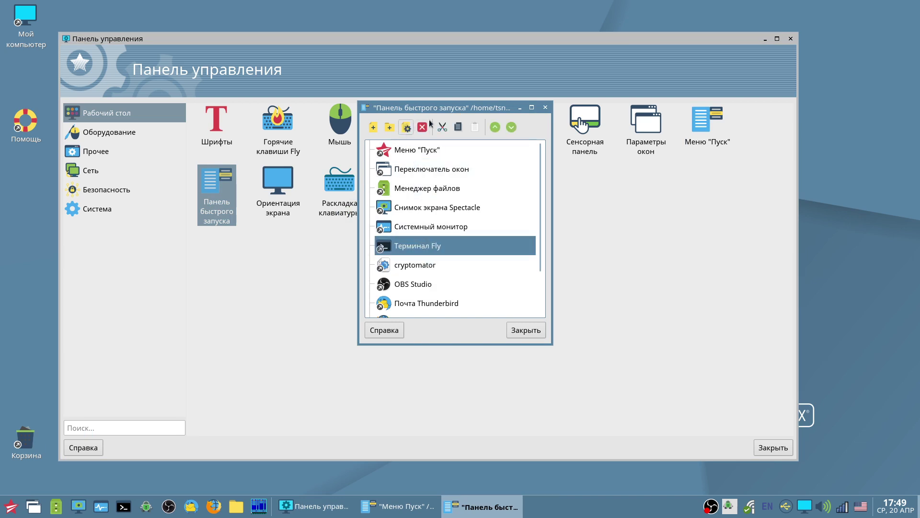
pyautogui.click(545, 108)
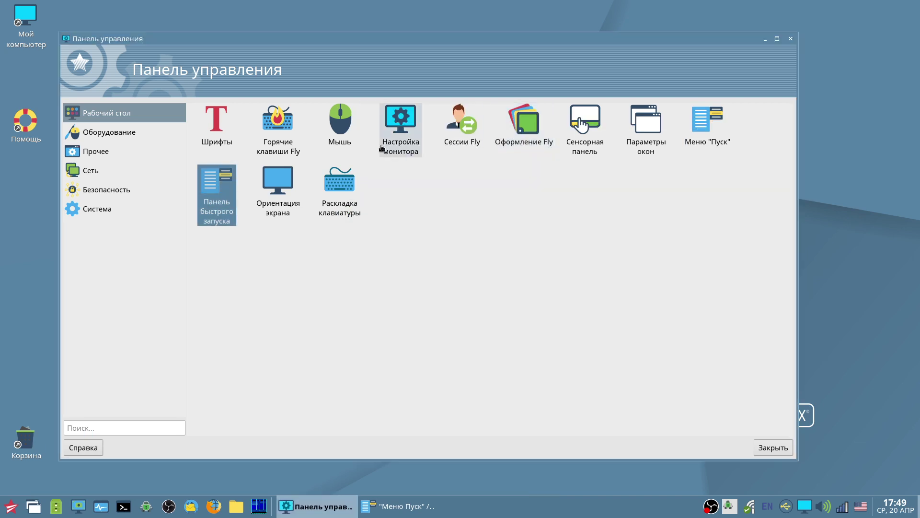
# Step: Open Раскладка клавиатуры, examine the layout lists and the XKB options in a wider window, and cancel without changes
pyautogui.doubleClick(340, 191)
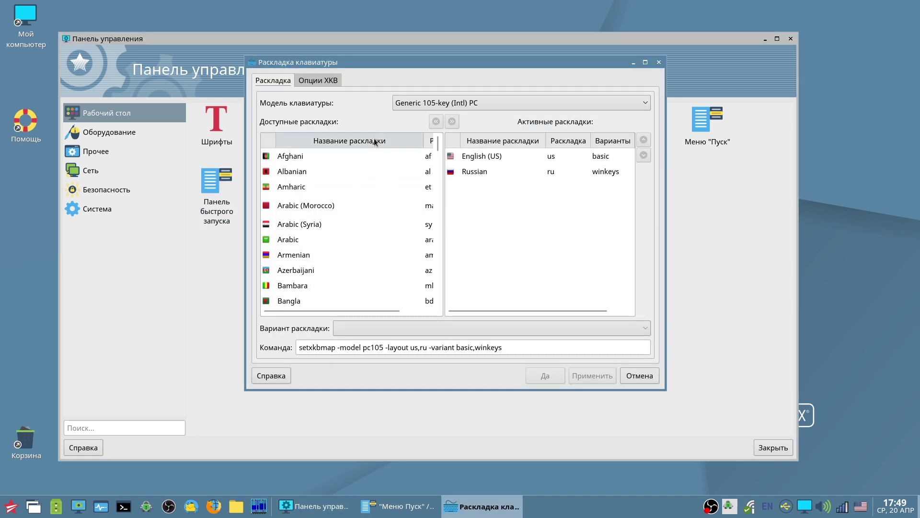
pyautogui.click(318, 81)
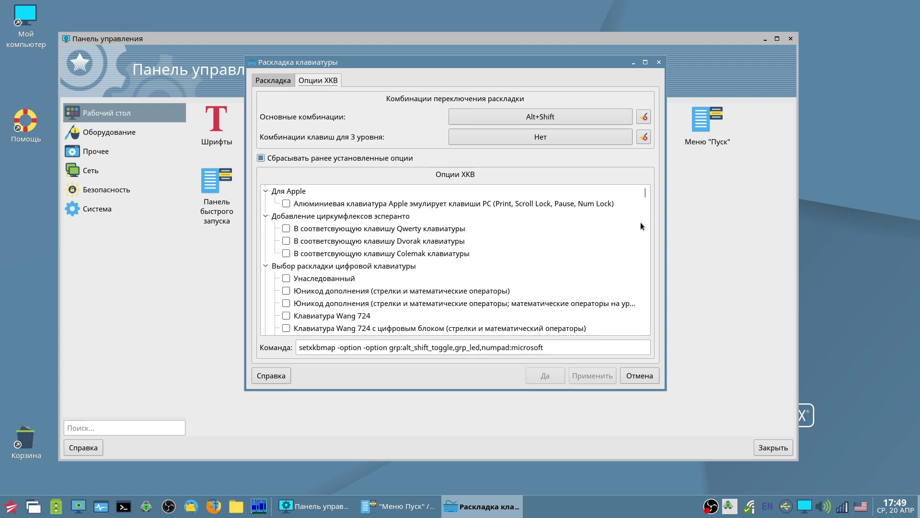
pyautogui.moveTo(645, 196); pyautogui.dragTo(816, 259)
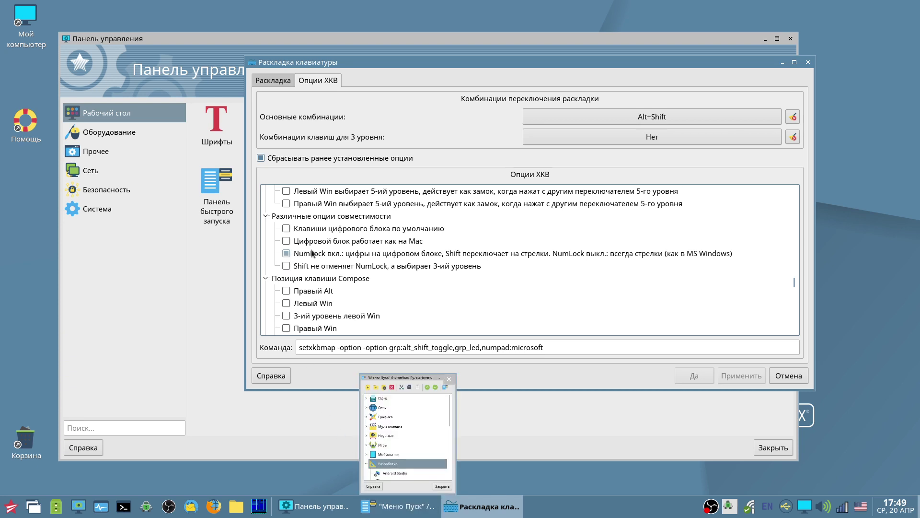
pyautogui.click(788, 375)
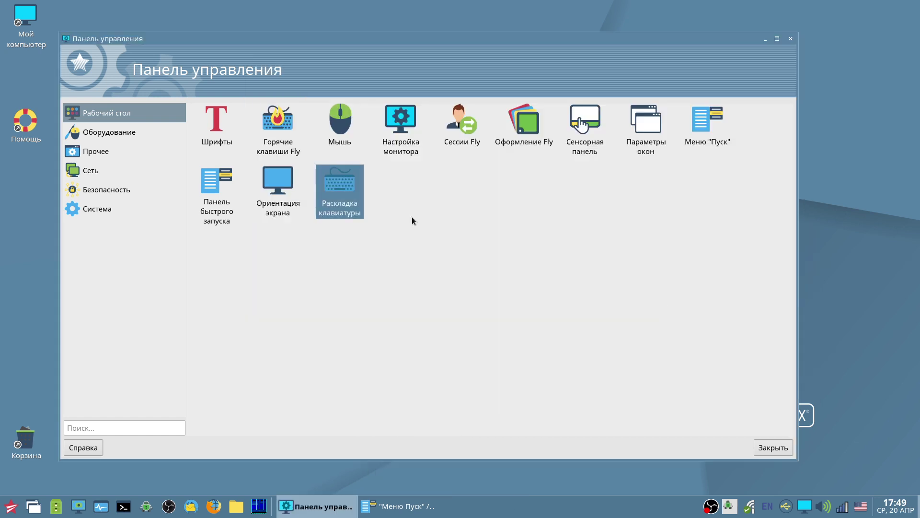
# Step: Look through the control panel's Оборудование, Прочее, Сеть and Безопасность categories
pyautogui.click(128, 138)
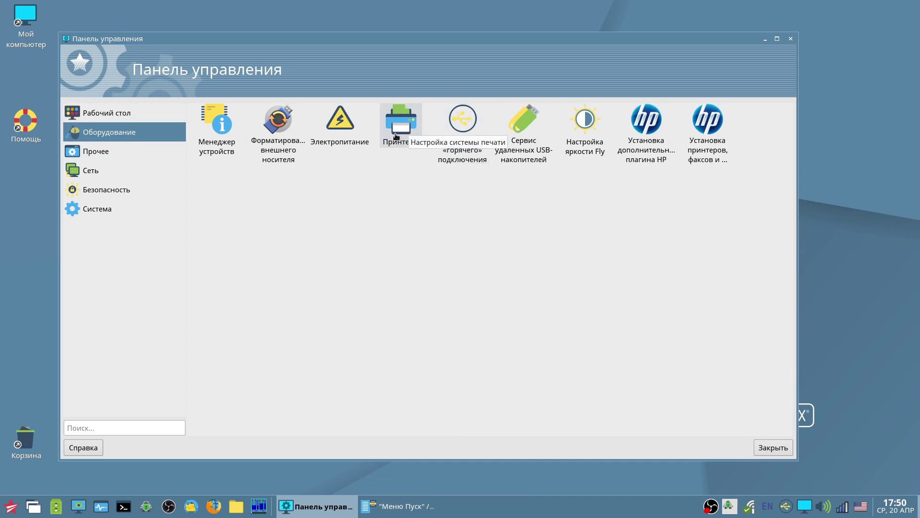
pyautogui.click(126, 151)
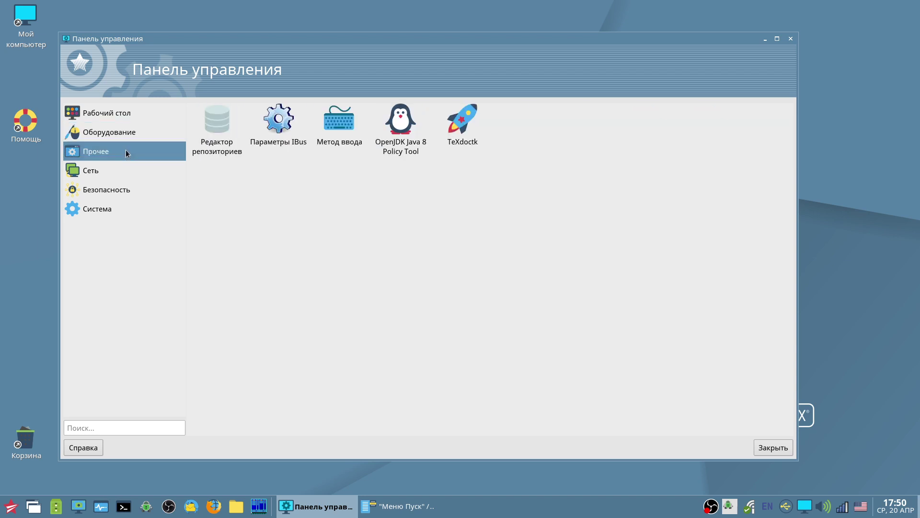
pyautogui.click(111, 171)
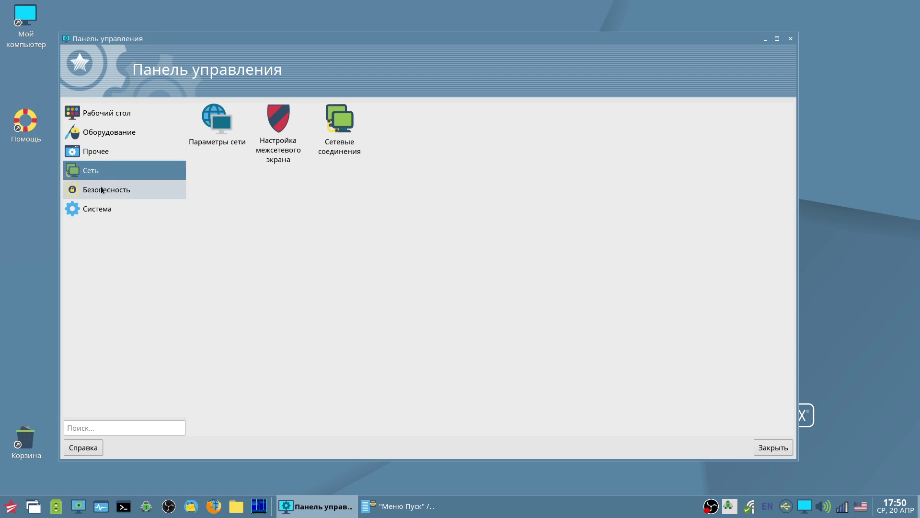
pyautogui.click(102, 190)
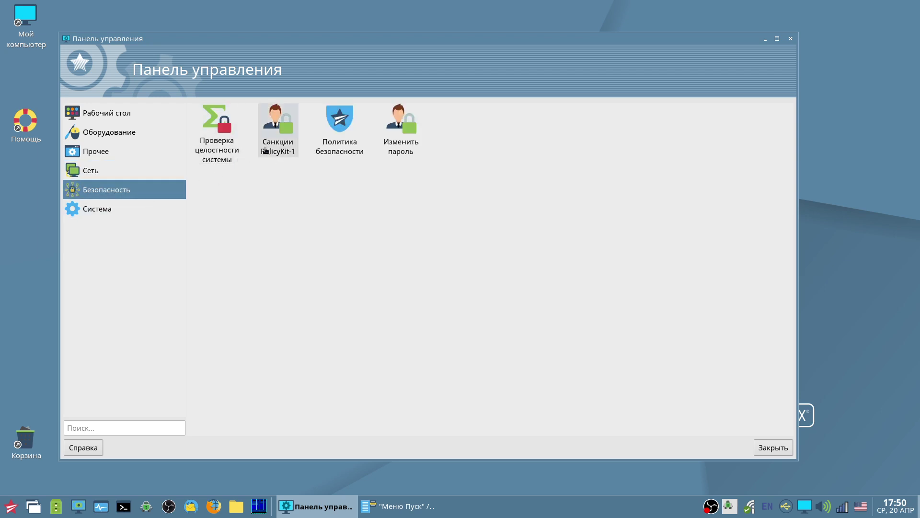
# Step: Open Проверка целостности системы, review its filter lists, and close it without running a check
pyautogui.doubleClick(234, 136)
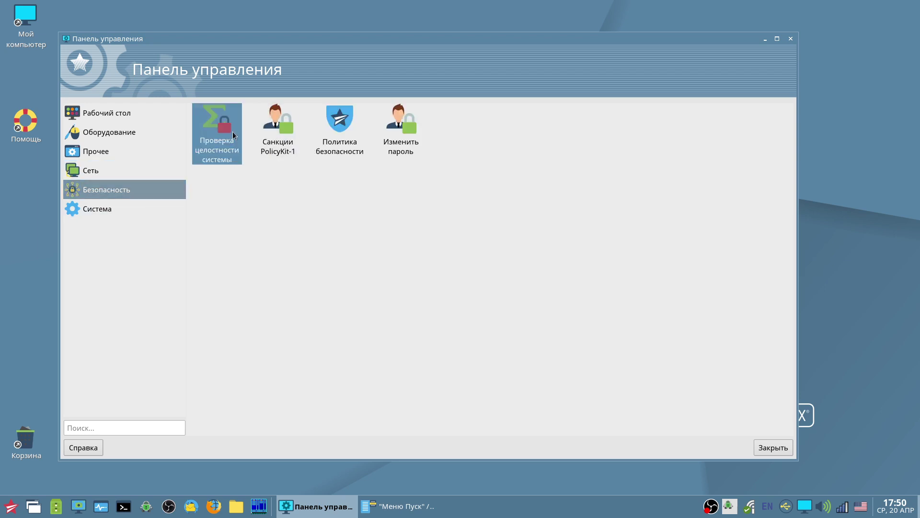
pyautogui.moveTo(253, 10); pyautogui.dragTo(623, 51)
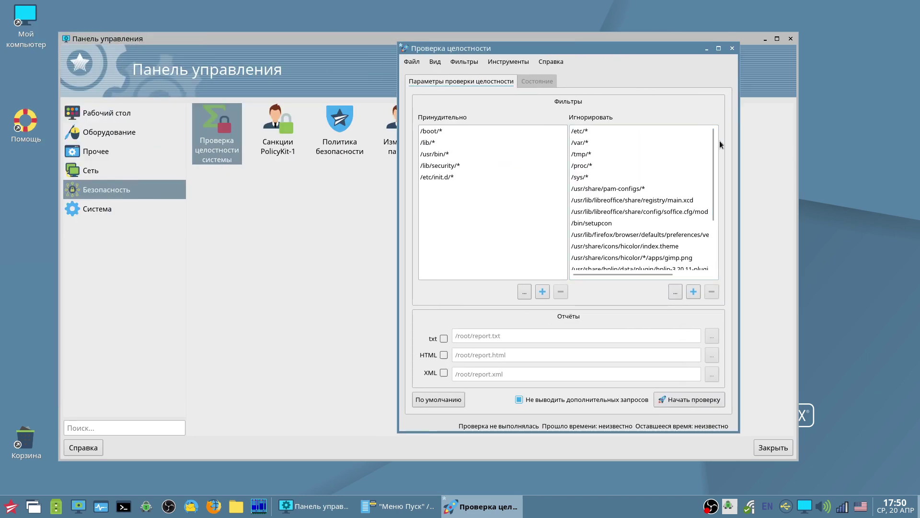
pyautogui.moveTo(713, 153); pyautogui.dragTo(714, 211)
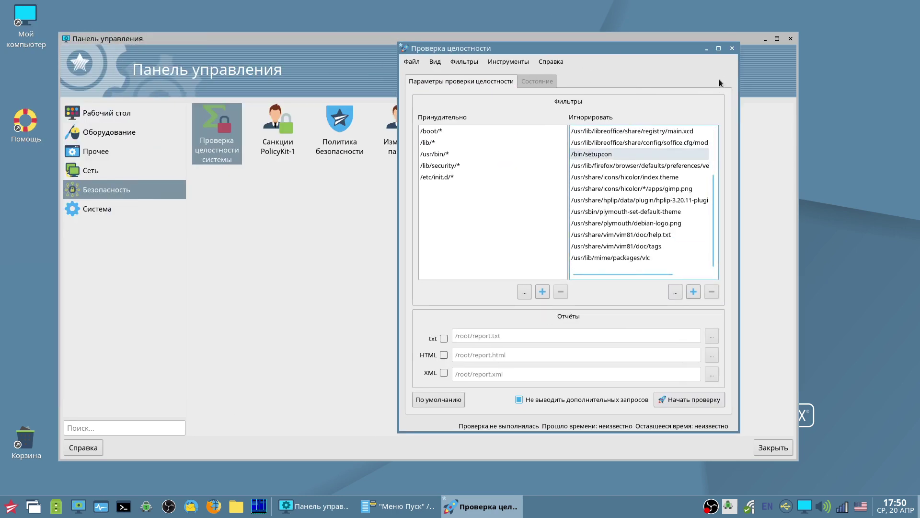
pyautogui.click(731, 48)
# Step: Open Санкции PolicyKit-1 and view the Dump domain action under org.libvirt, api, Libvirt Project, authenticating with the account password
pyautogui.doubleClick(280, 129)
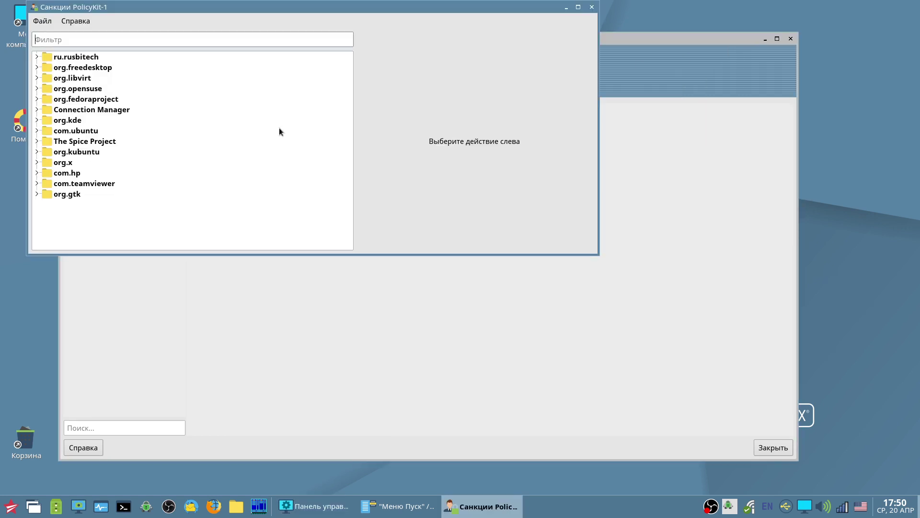
pyautogui.moveTo(289, 6); pyautogui.dragTo(500, 50)
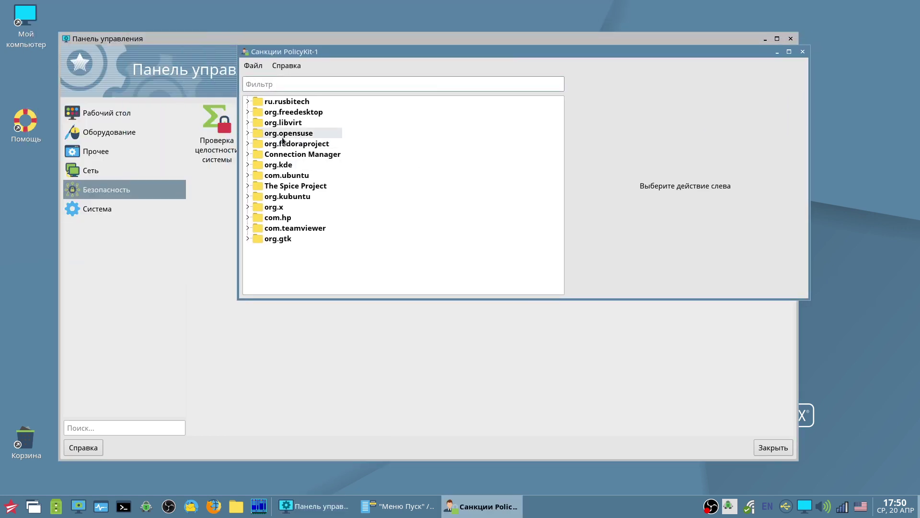
pyautogui.click(248, 123)
pyautogui.click(258, 133)
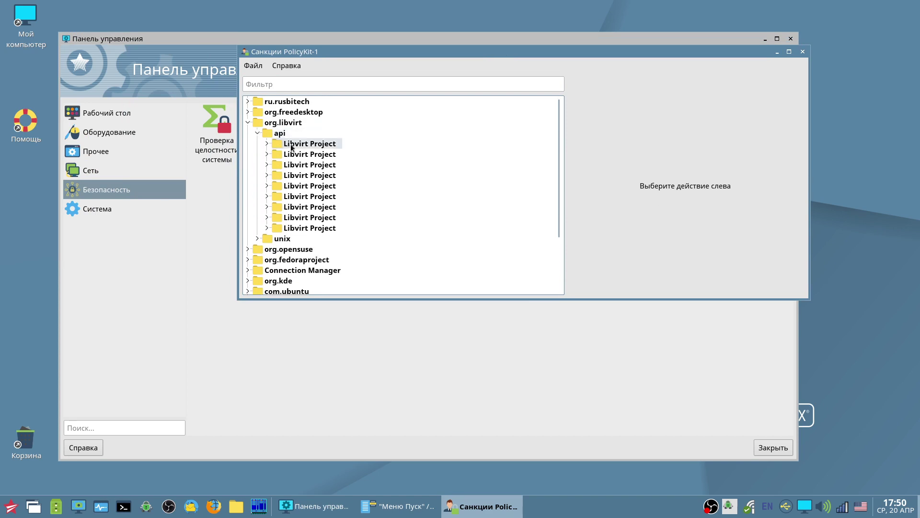
pyautogui.click(266, 143)
pyautogui.click(266, 143)
pyautogui.click(311, 157)
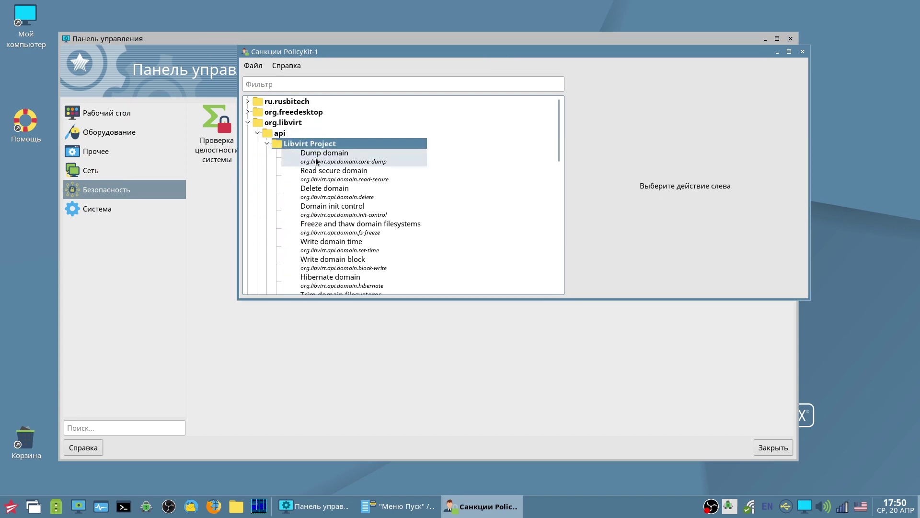
pyautogui.write('••••••••')
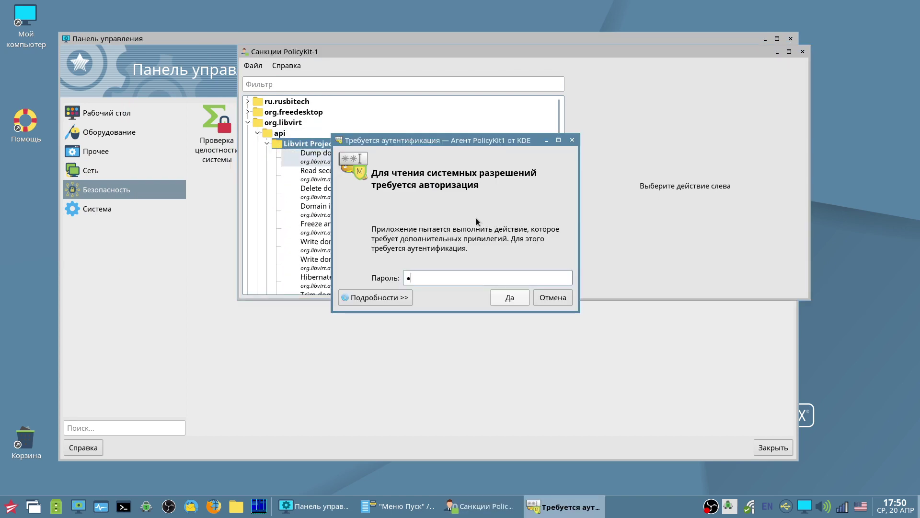
pyautogui.press('Return')
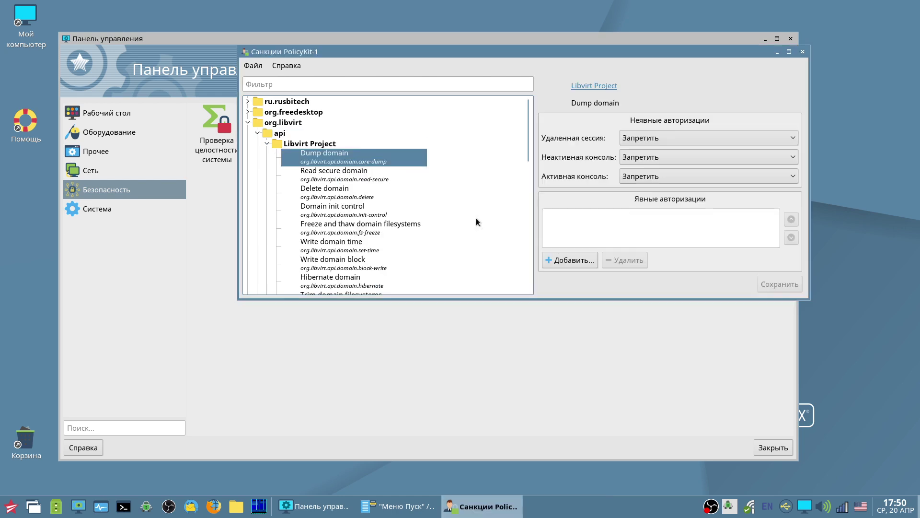
# Step: Examine the authorizations of the Read secure domain and Domain init control actions, and close Санкции PolicyKit-1
pyautogui.click(318, 175)
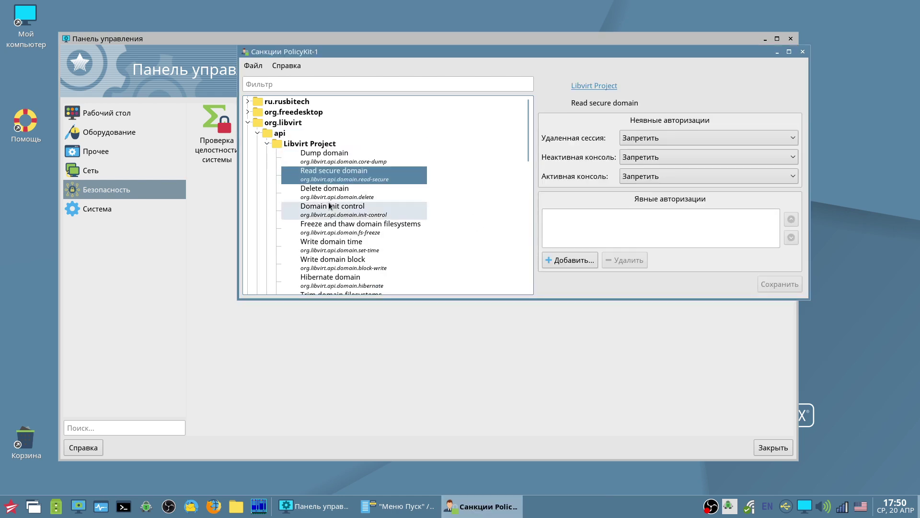
pyautogui.click(330, 208)
pyautogui.moveTo(572, 299); pyautogui.dragTo(561, 378)
pyautogui.click(803, 52)
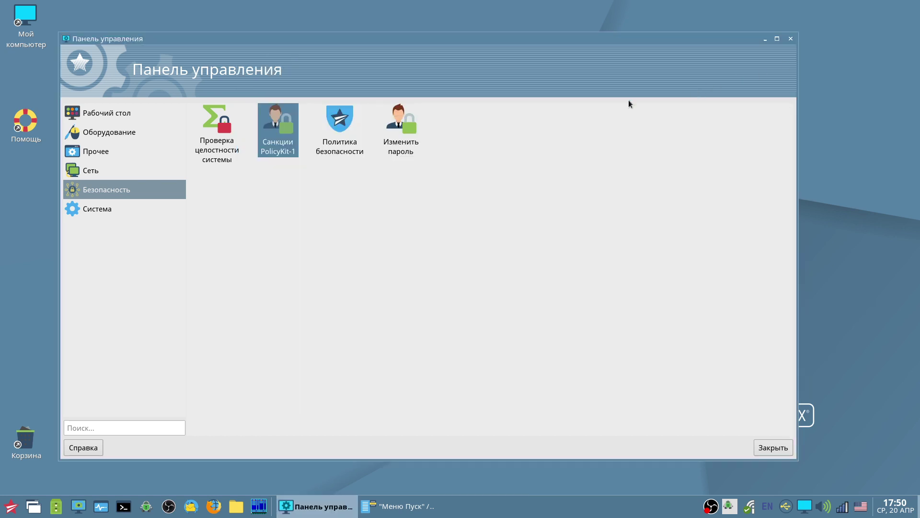
# Step: Open Политика безопасности and examine the general and quota settings of the astra-admin group
pyautogui.doubleClick(327, 138)
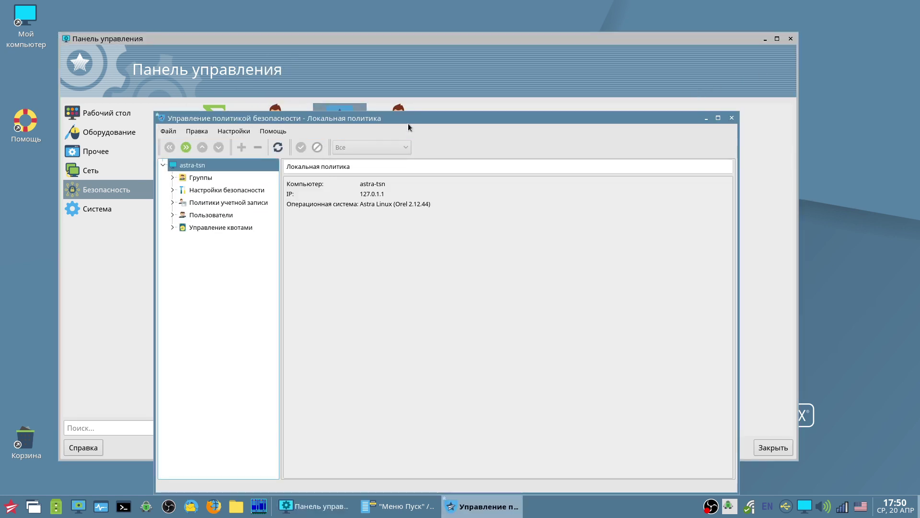
pyautogui.moveTo(408, 124); pyautogui.dragTo(412, 55)
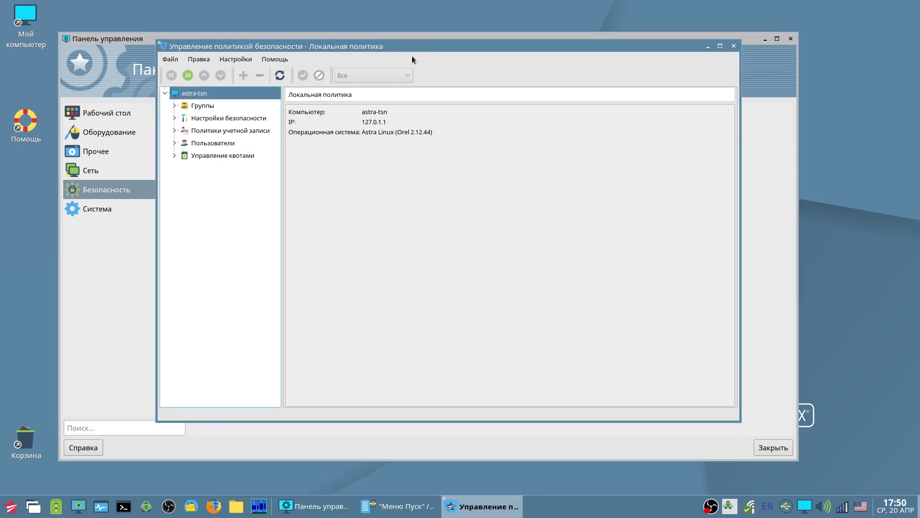
pyautogui.doubleClick(211, 109)
pyautogui.click(212, 120)
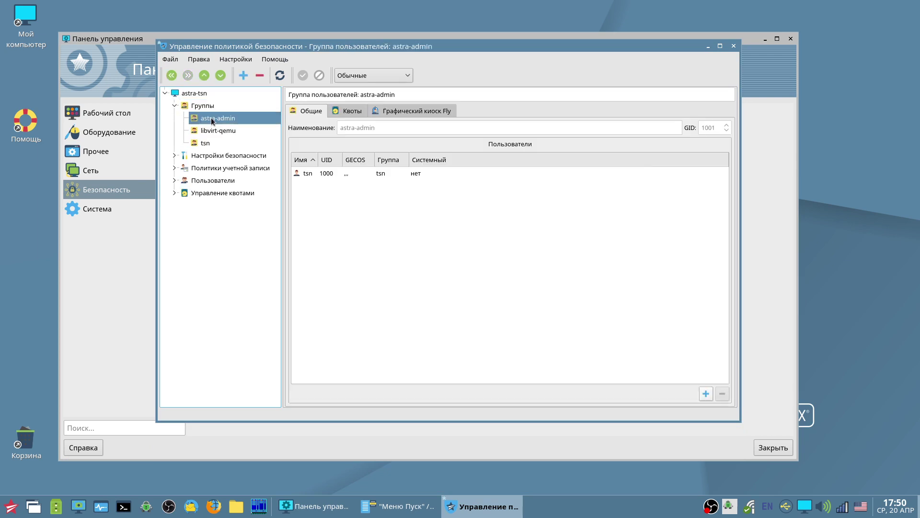
pyautogui.click(352, 111)
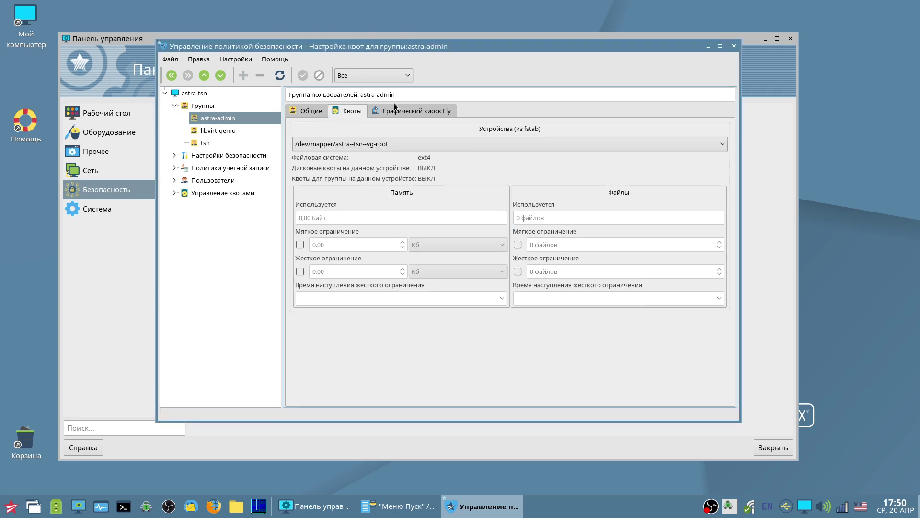
pyautogui.click(396, 108)
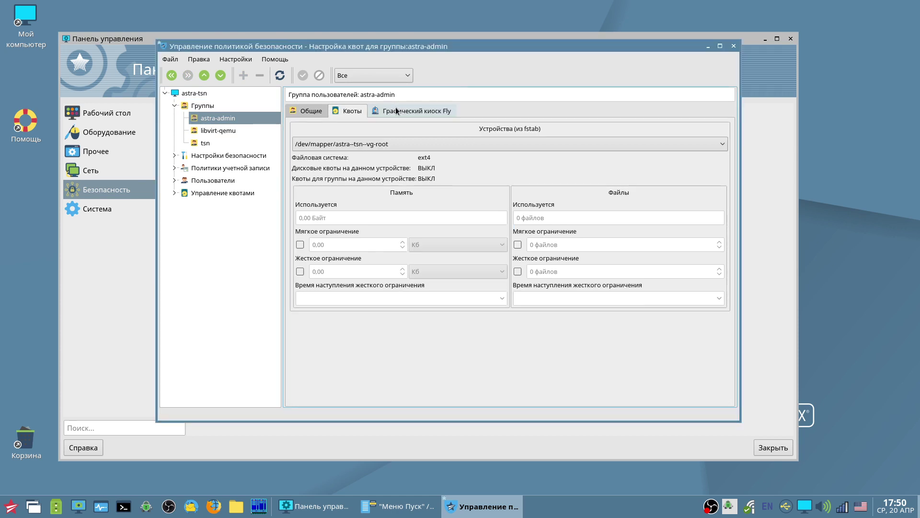
pyautogui.click(350, 110)
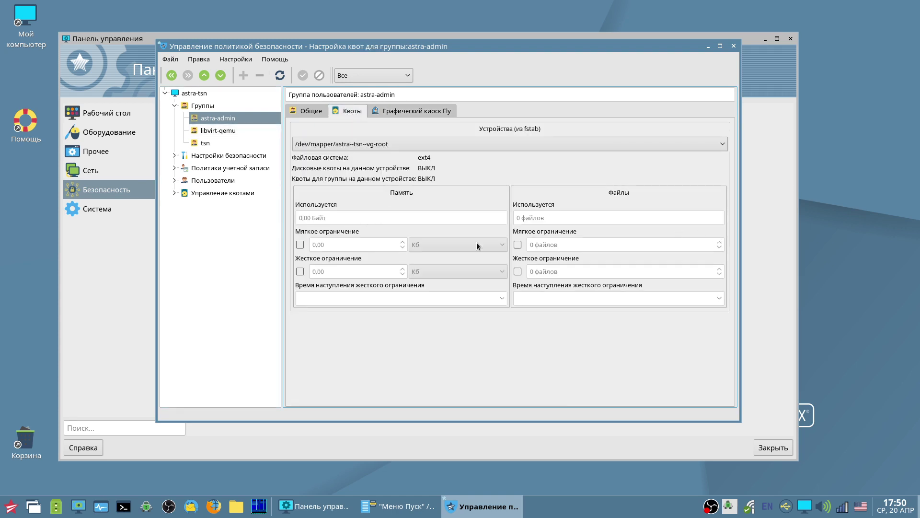
# Step: Examine Настройки безопасности: the global kiosk settings, kernel parameters, console and interpreter policy, and system parameters
pyautogui.doubleClick(197, 156)
pyautogui.click(225, 172)
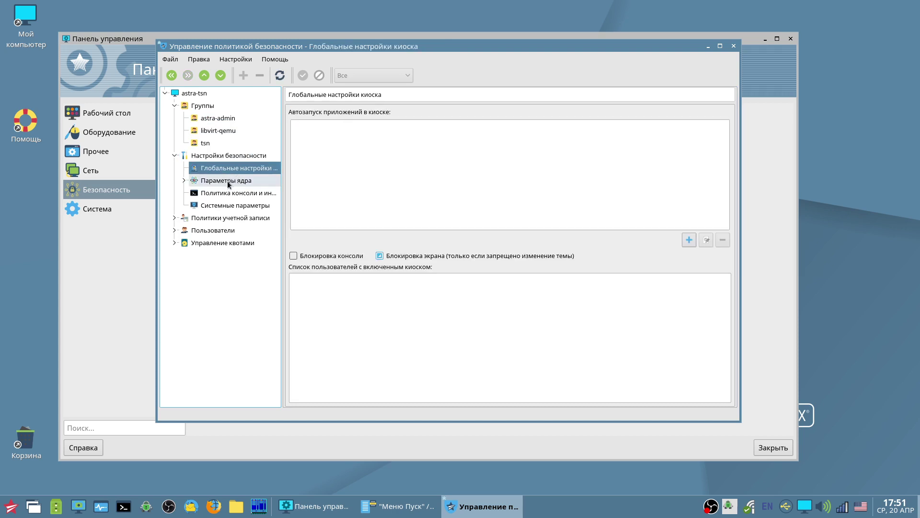
pyautogui.click(228, 184)
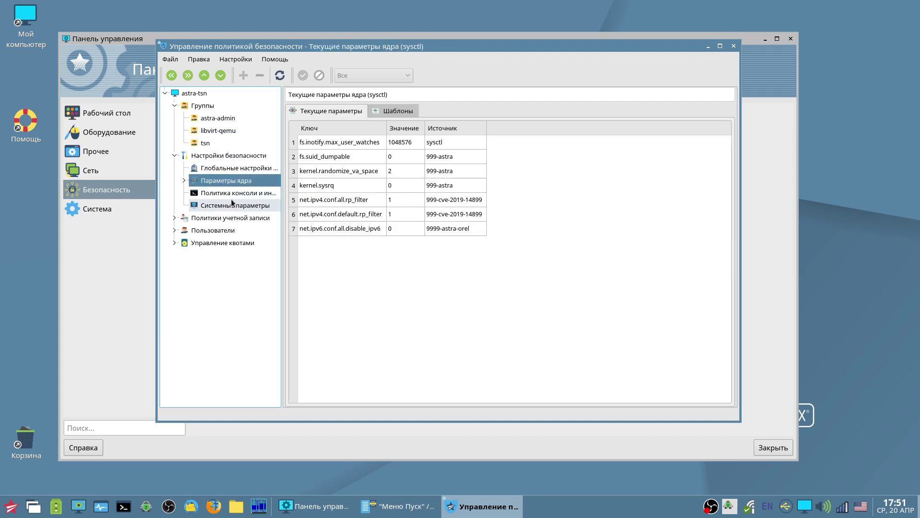
pyautogui.click(233, 194)
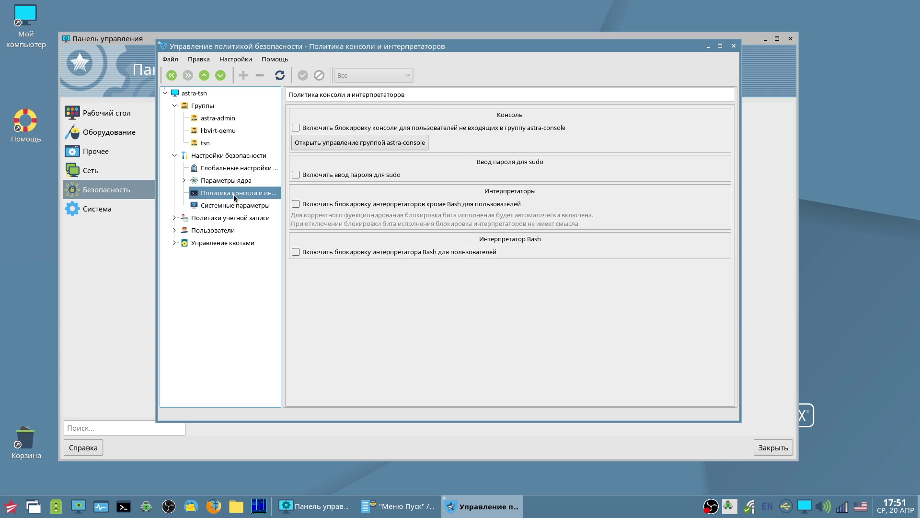
pyautogui.click(235, 206)
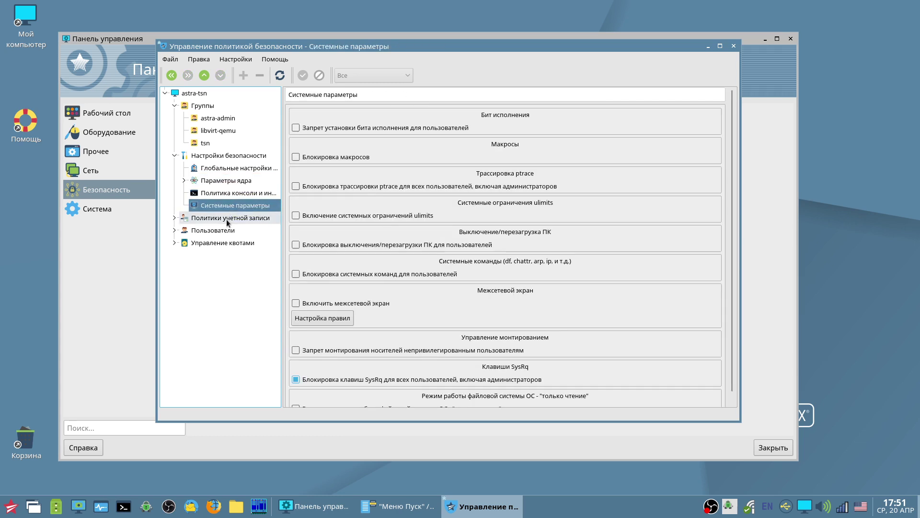
# Step: Review Политики учетной записи, covering lockout, password complexity, expiry, aging templates and the user creation policy
pyautogui.click(227, 220)
pyautogui.doubleClick(227, 220)
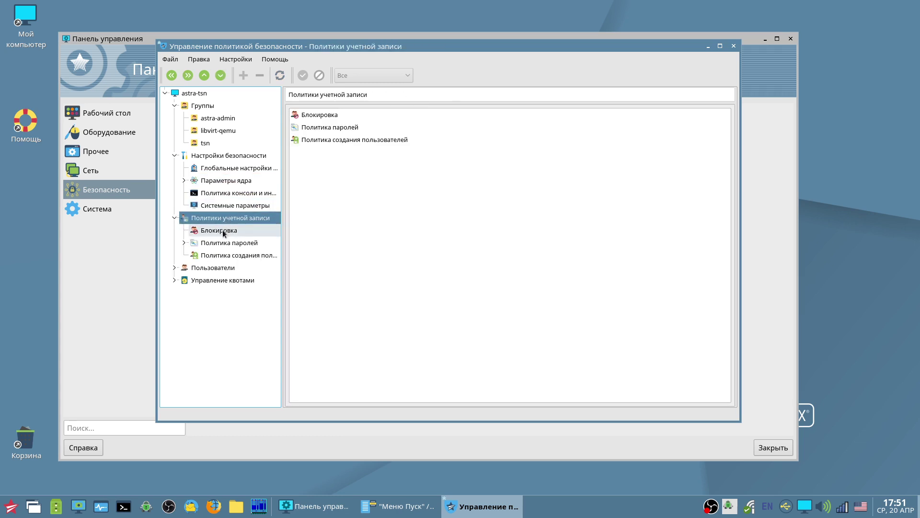
pyautogui.click(223, 231)
pyautogui.click(226, 244)
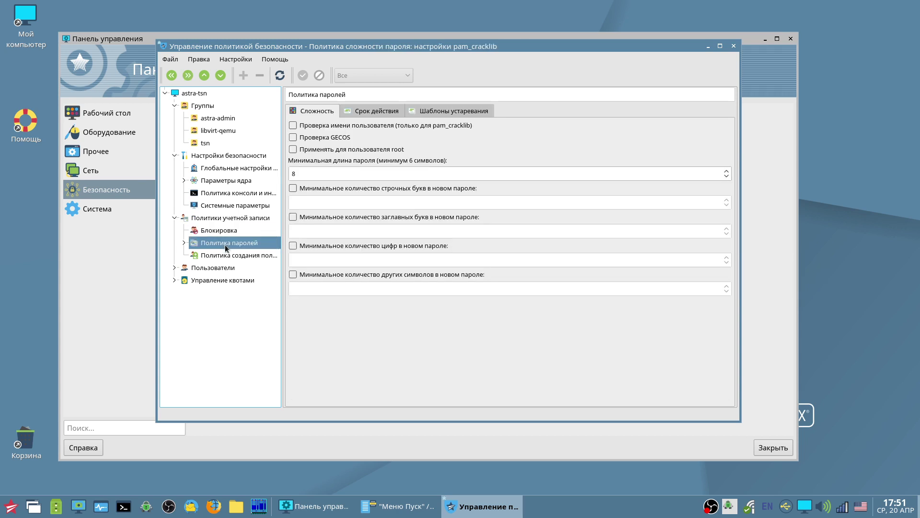
pyautogui.click(377, 110)
pyautogui.click(429, 110)
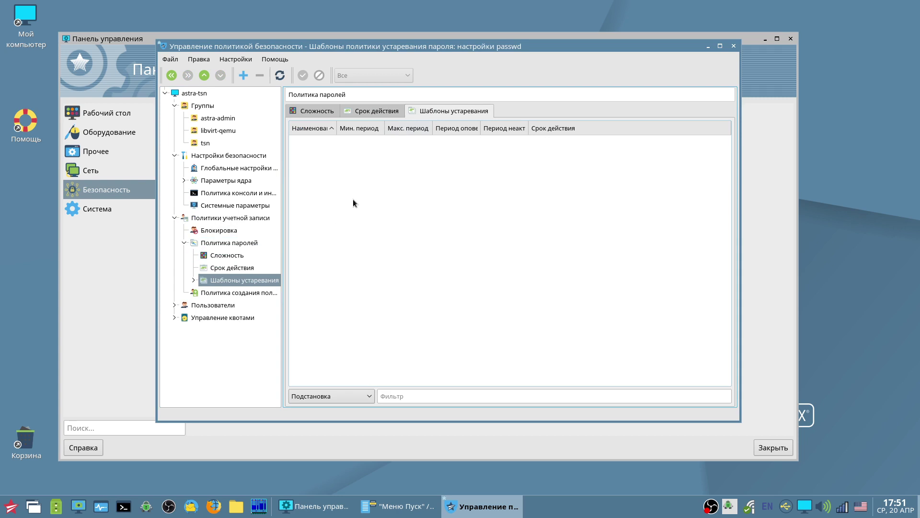
pyautogui.click(243, 293)
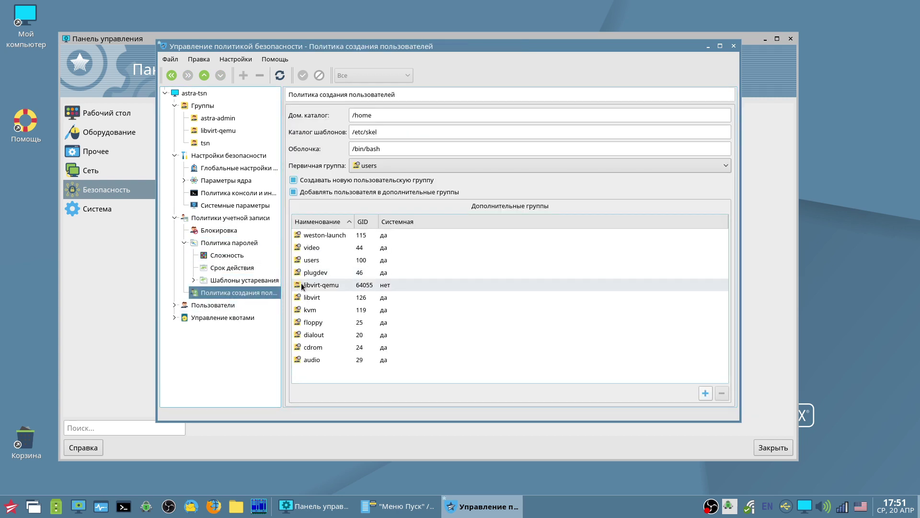
# Step: View the libvirt-qemu user's general settings and examine the tsn user's lockout, expiry, graphical kiosk and quota settings
pyautogui.click(211, 306)
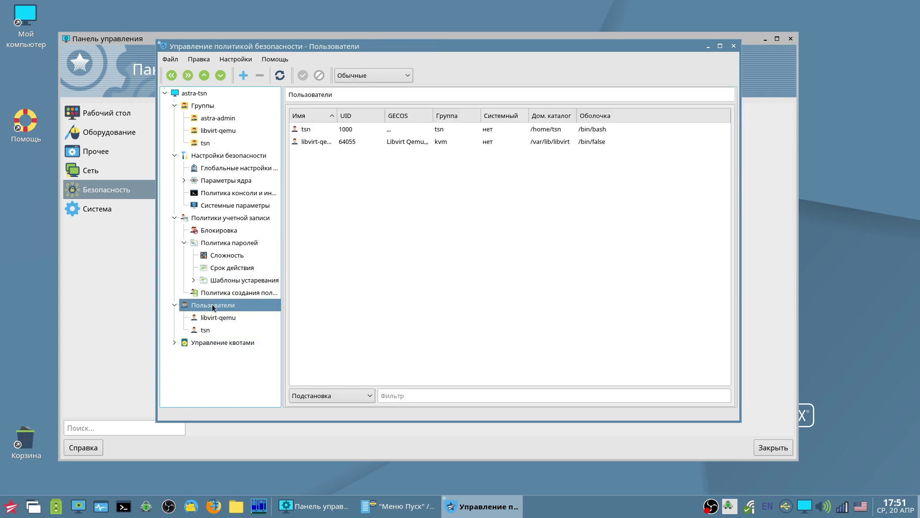
pyautogui.click(221, 320)
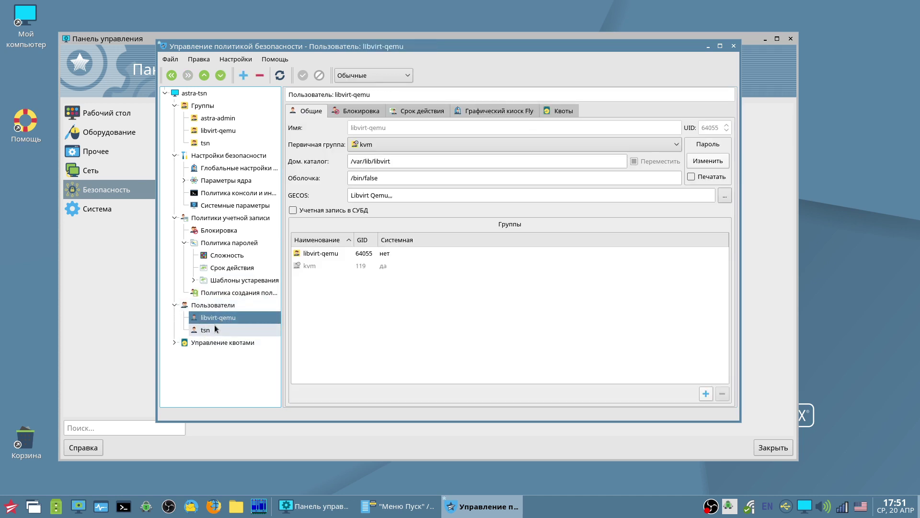
pyautogui.click(204, 331)
pyautogui.click(366, 112)
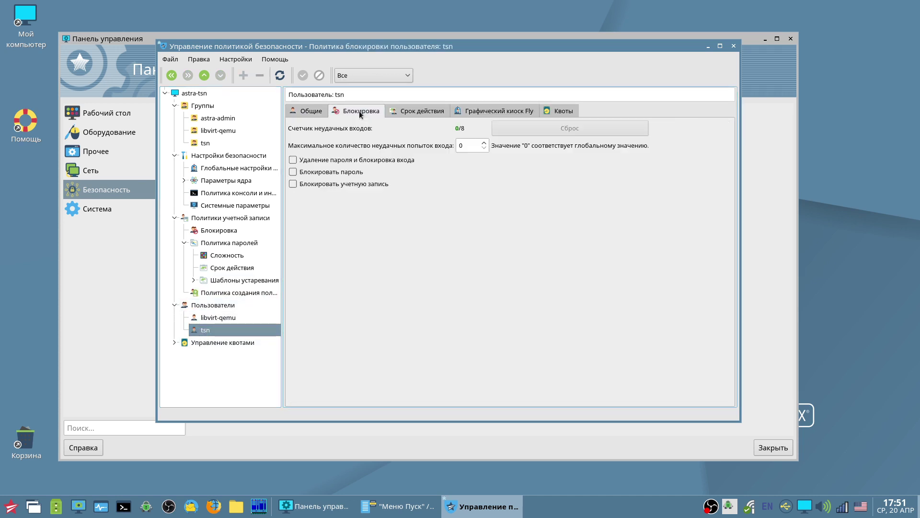
pyautogui.click(410, 113)
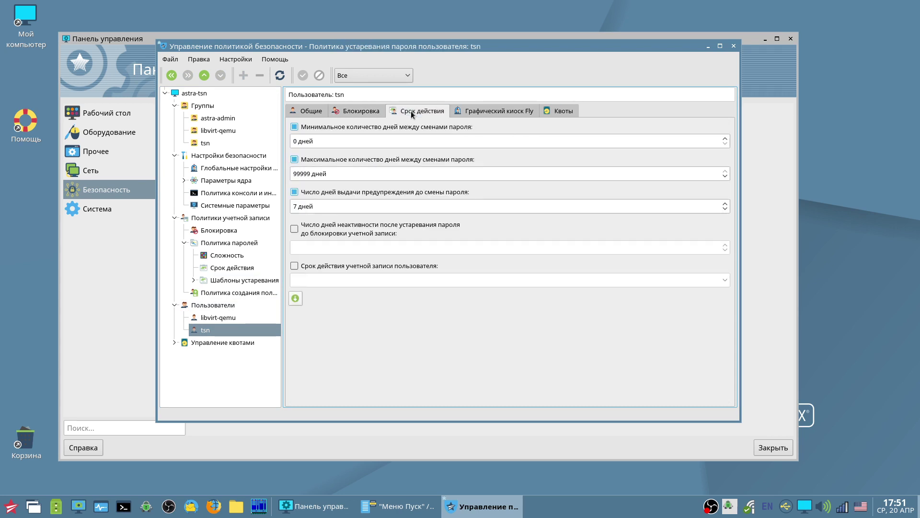
pyautogui.click(459, 113)
pyautogui.click(559, 111)
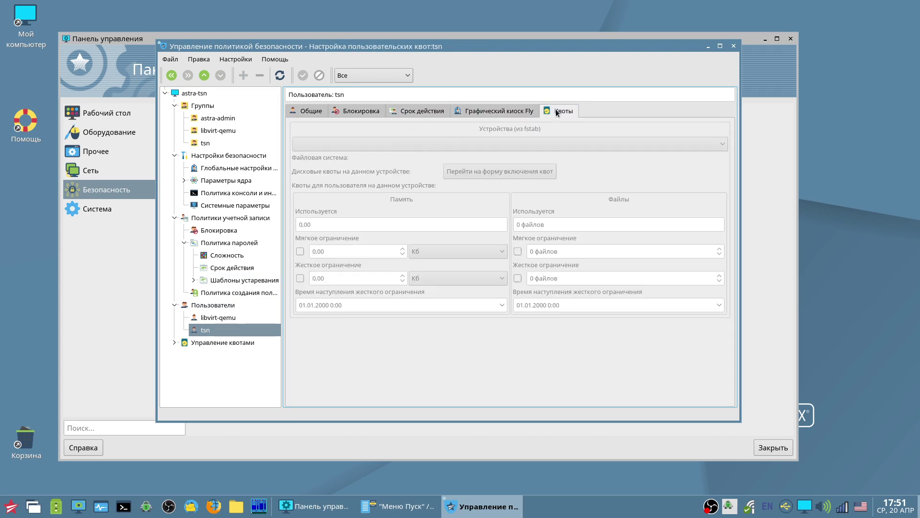
# Step: Review the general, notification, group and user settings of Управление квотами, and close the security policy window
pyautogui.click(197, 342)
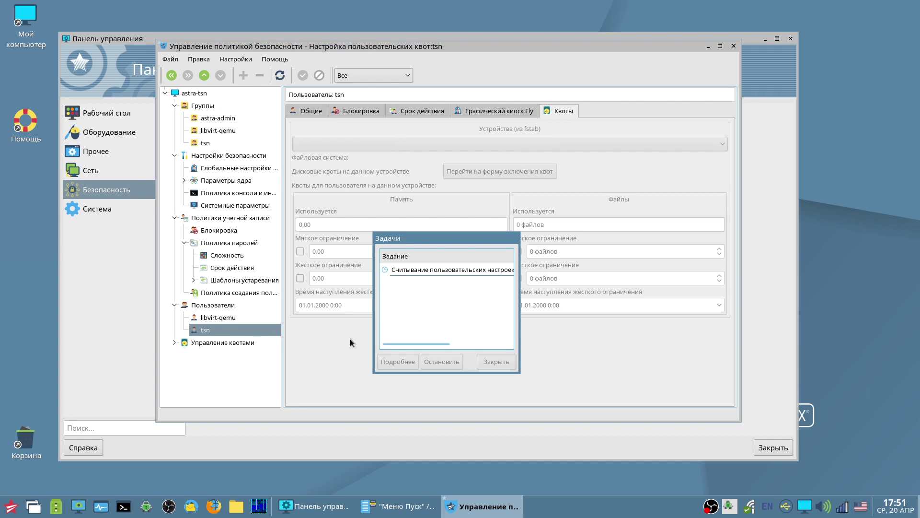
pyautogui.click(197, 342)
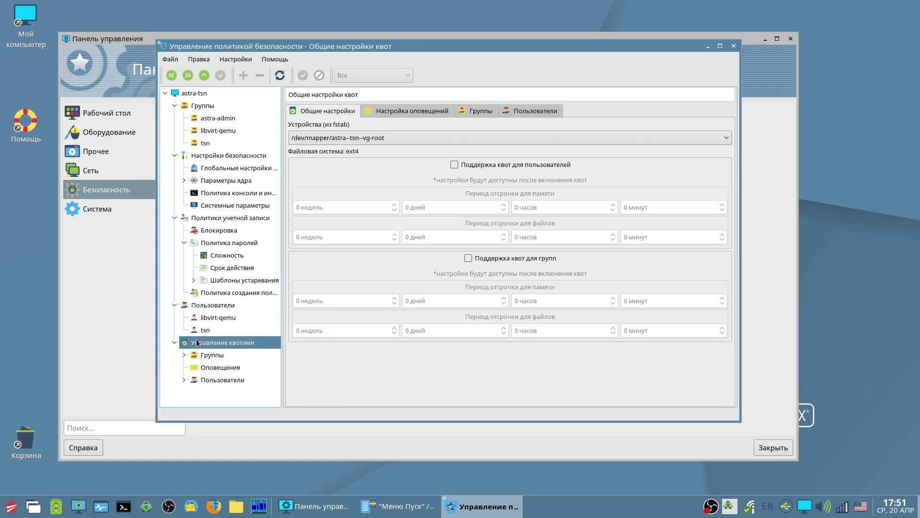
pyautogui.click(211, 354)
pyautogui.click(216, 368)
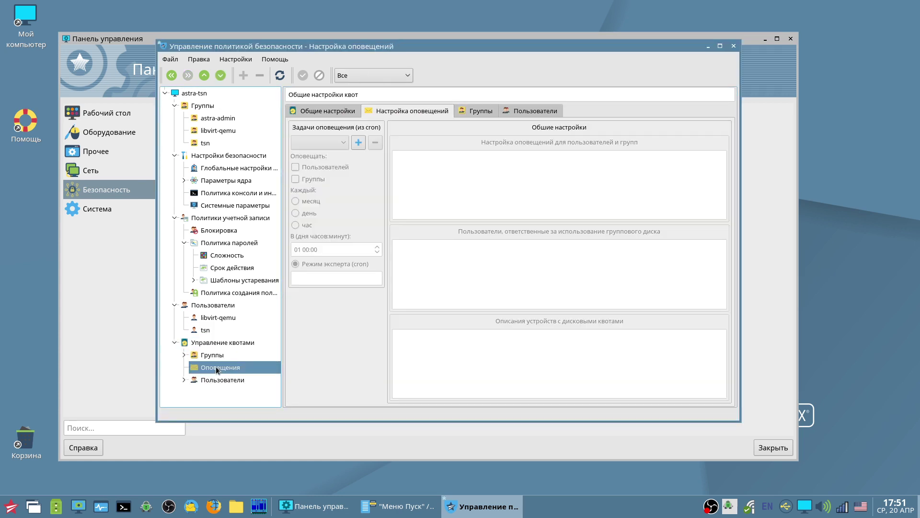
pyautogui.click(481, 112)
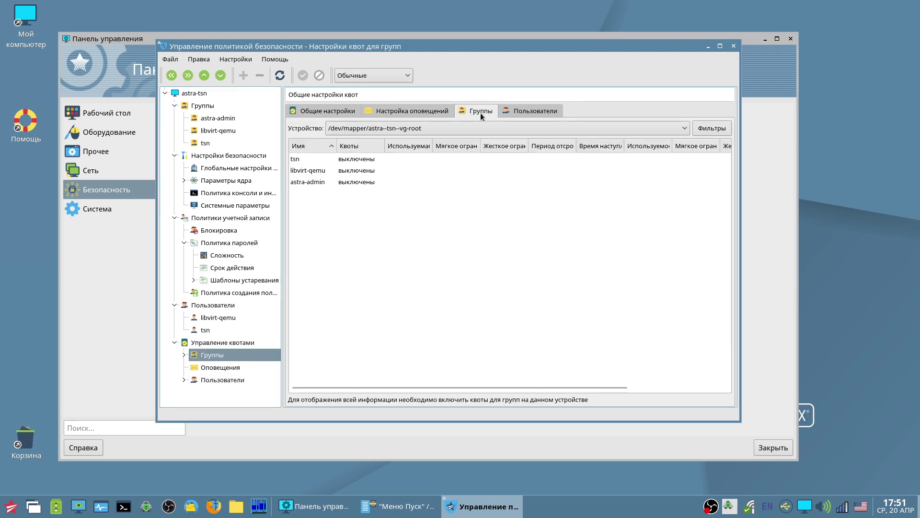
pyautogui.click(521, 111)
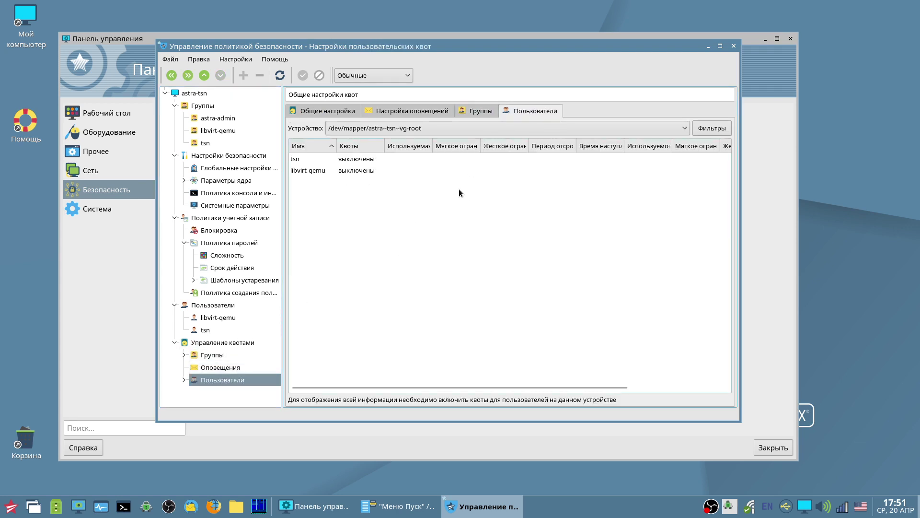
pyautogui.click(733, 46)
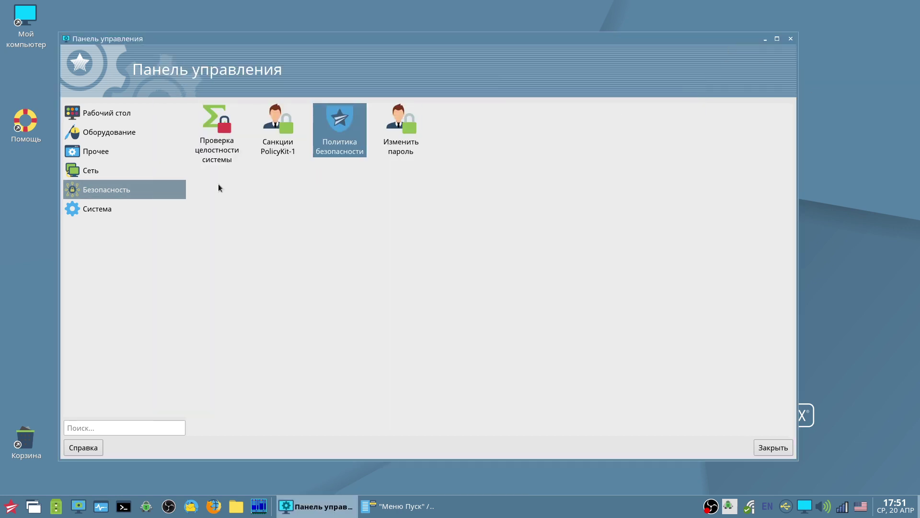
# Step: Open Системные альтернативы from the Система category, view the alternatives for automake, and close it
pyautogui.click(102, 207)
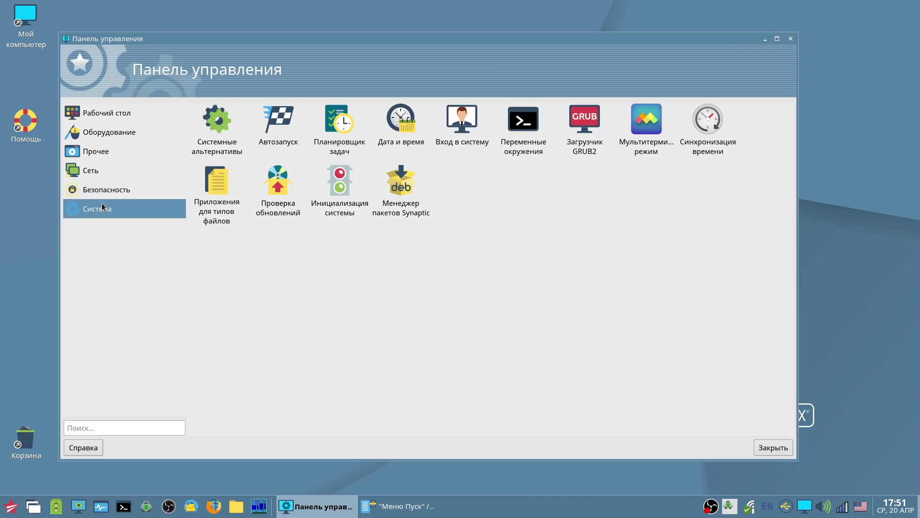
pyautogui.doubleClick(217, 122)
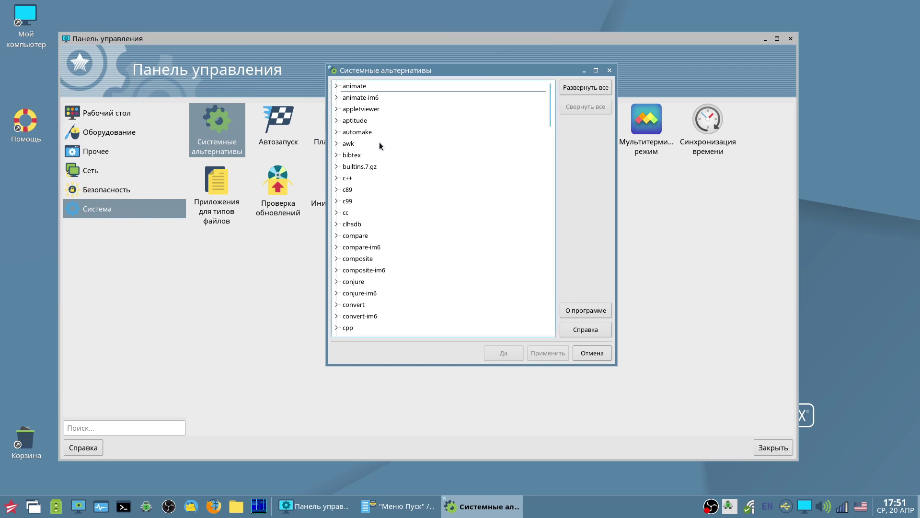
pyautogui.doubleClick(356, 132)
pyautogui.click(396, 143)
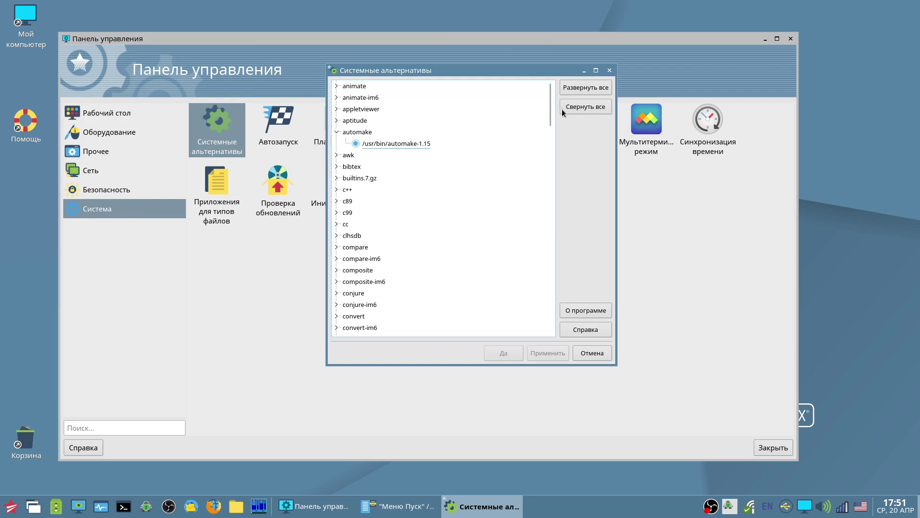
pyautogui.click(609, 70)
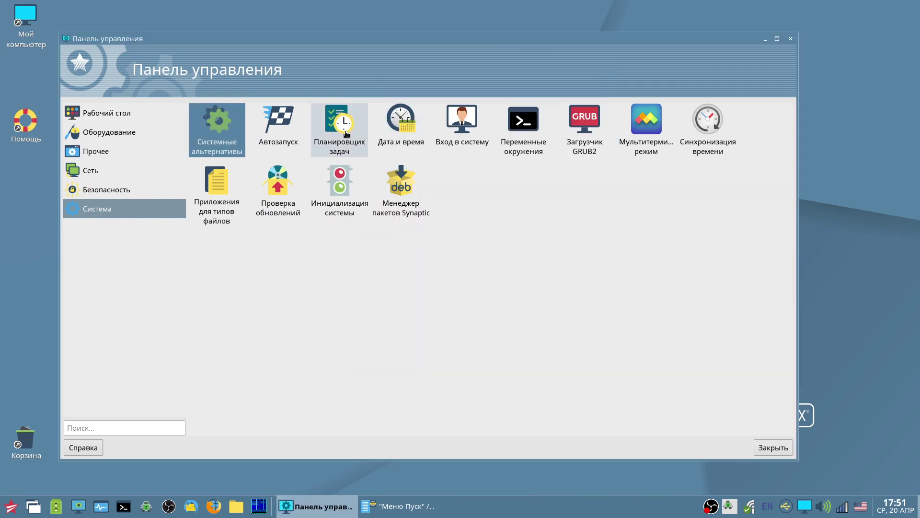
# Step: Open Автозапуск, review the startup entries and the form for a new entry, and close it without adding anything
pyautogui.doubleClick(294, 118)
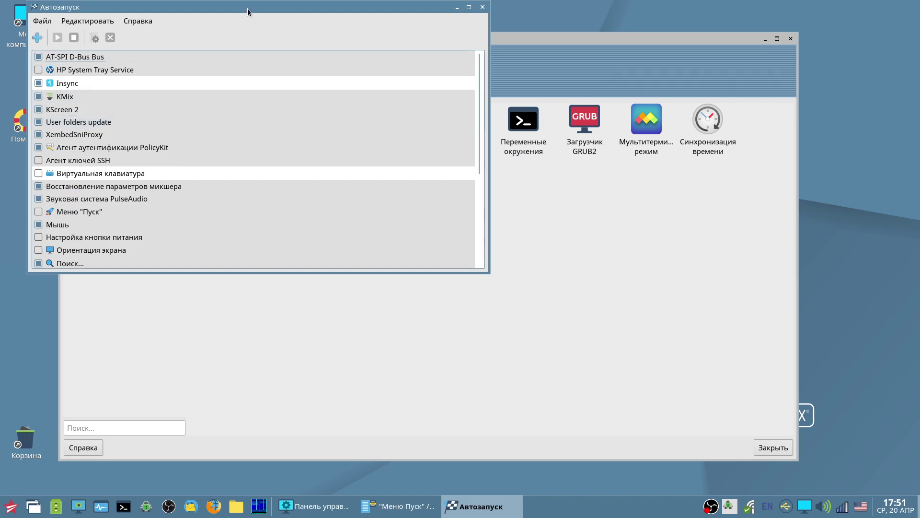
pyautogui.moveTo(247, 7); pyautogui.dragTo(543, 149)
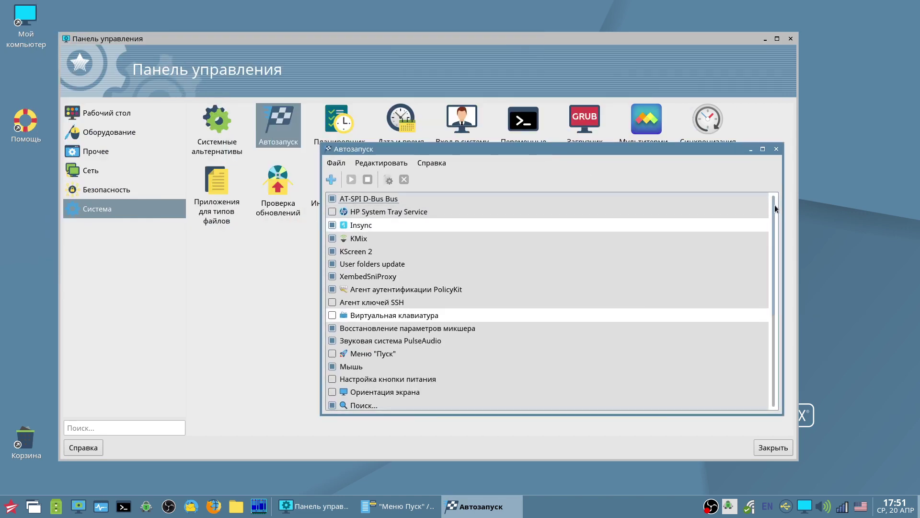
pyautogui.moveTo(775, 205); pyautogui.dragTo(781, 309)
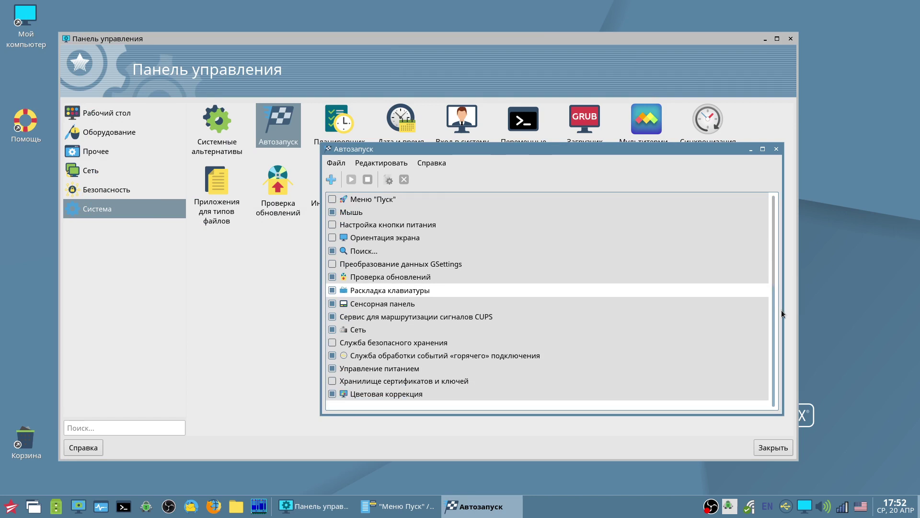
pyautogui.moveTo(781, 313); pyautogui.dragTo(779, 224)
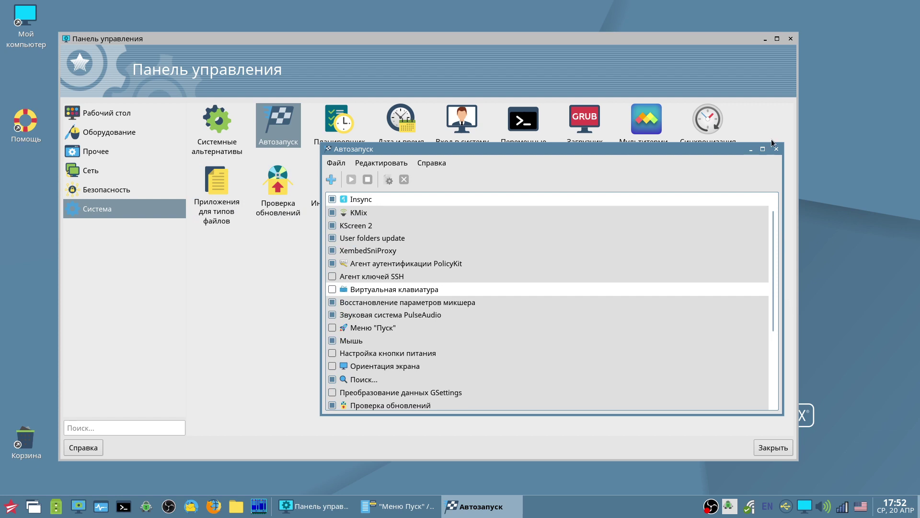
pyautogui.click(331, 179)
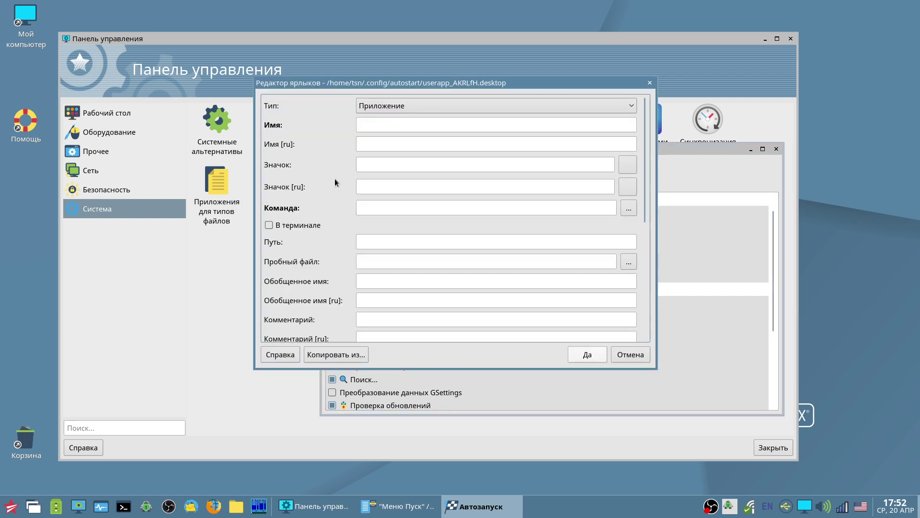
pyautogui.click(650, 82)
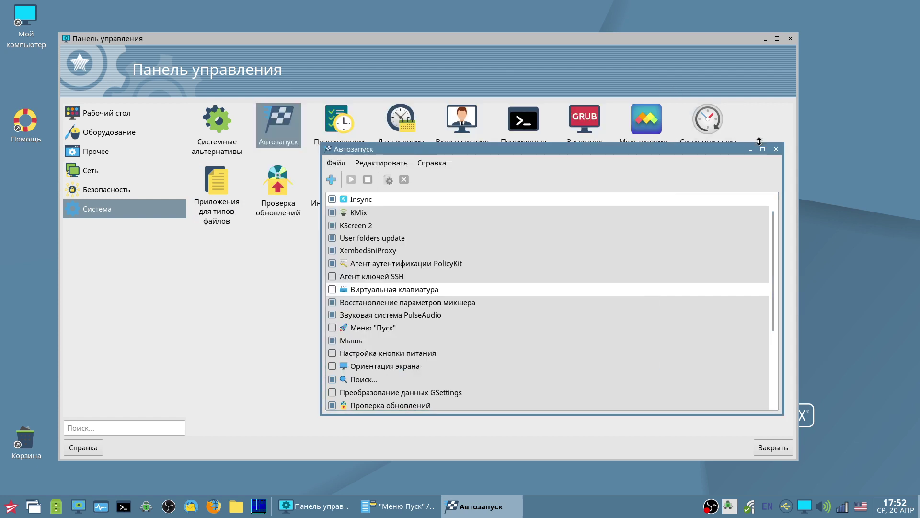
pyautogui.click(776, 149)
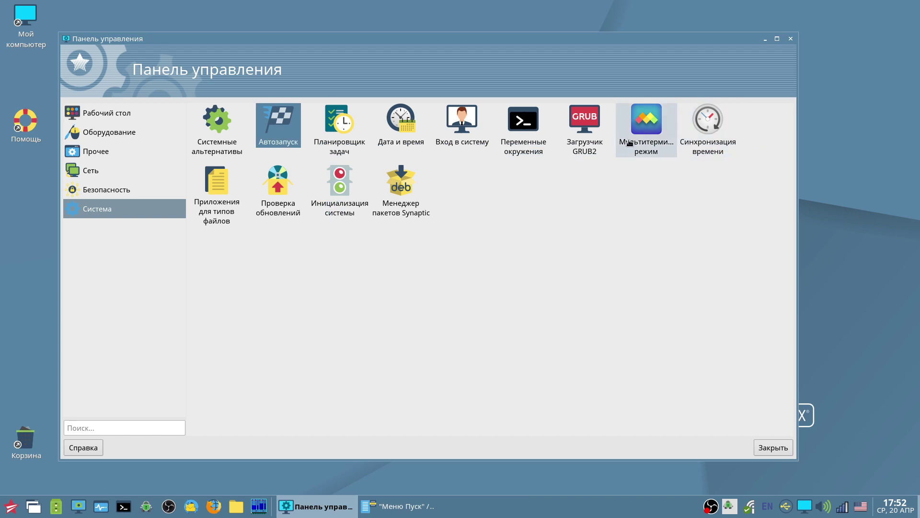
# Step: Open Планировщик задач, widen its window to view the scheduled system tasks in full, and close it
pyautogui.doubleClick(349, 126)
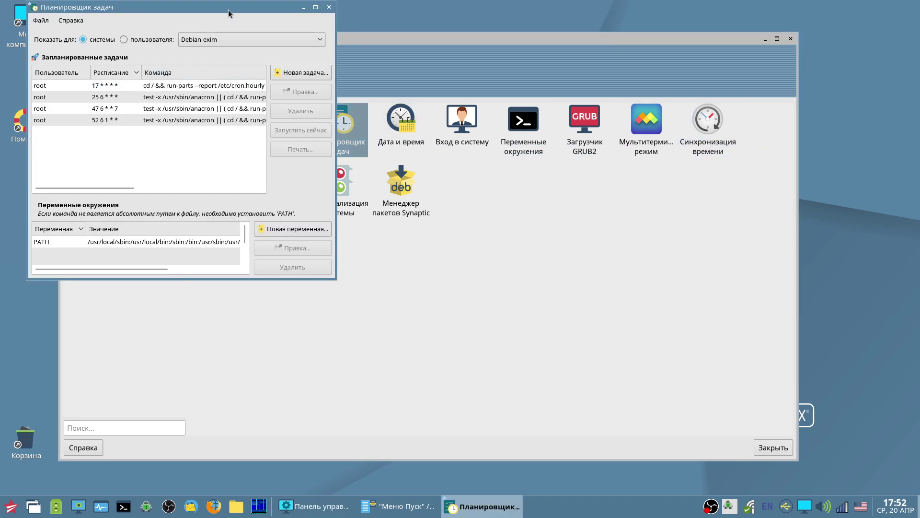
pyautogui.moveTo(228, 10); pyautogui.dragTo(504, 139)
pyautogui.moveTo(614, 205); pyautogui.dragTo(750, 192)
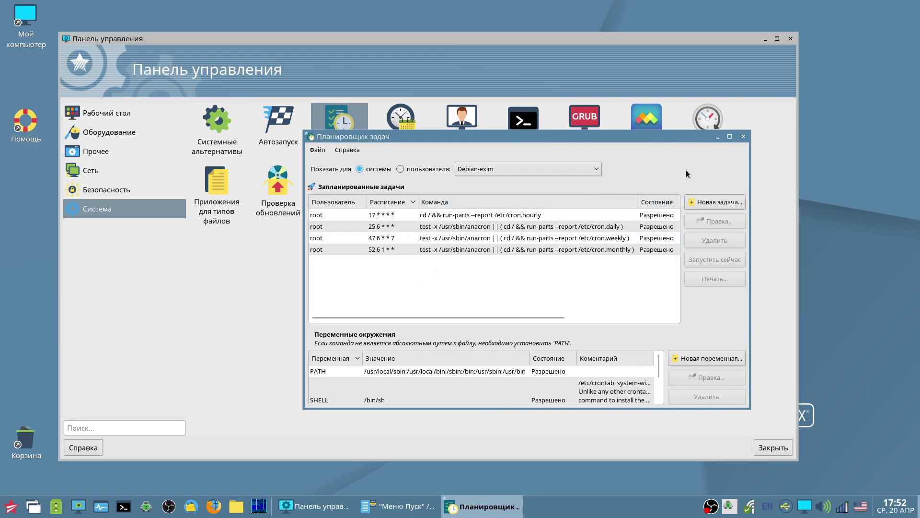
pyautogui.click(743, 137)
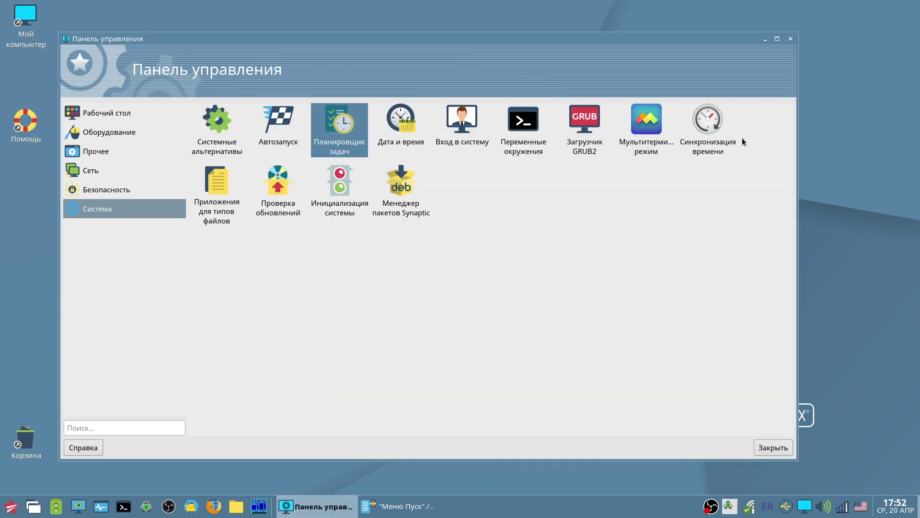
# Step: Open Дата и время, review the calendar, time zone, synchronization and display format settings, and close it without changes
pyautogui.click(422, 133)
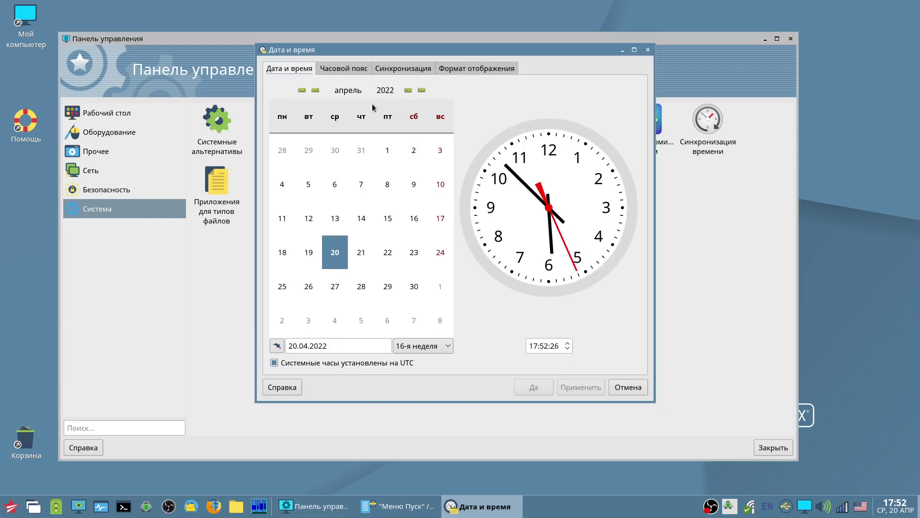
pyautogui.click(349, 70)
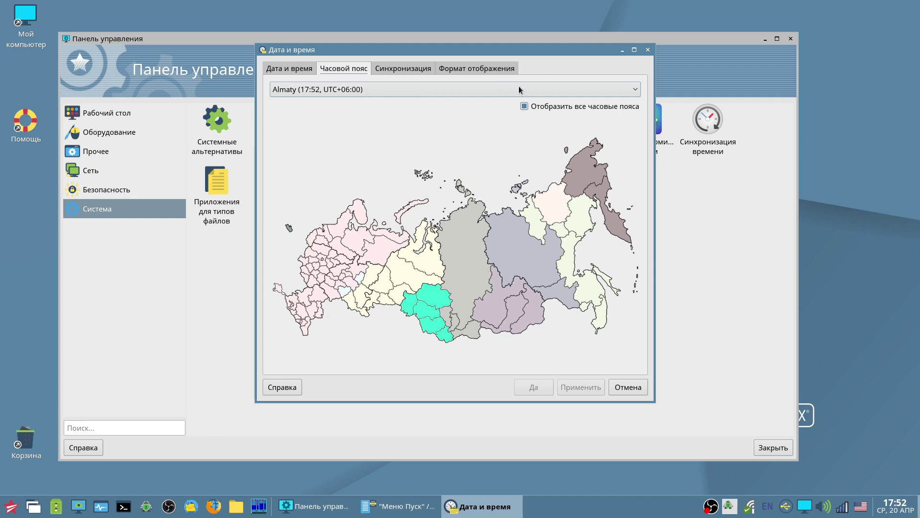
pyautogui.click(501, 85)
pyautogui.click(501, 85)
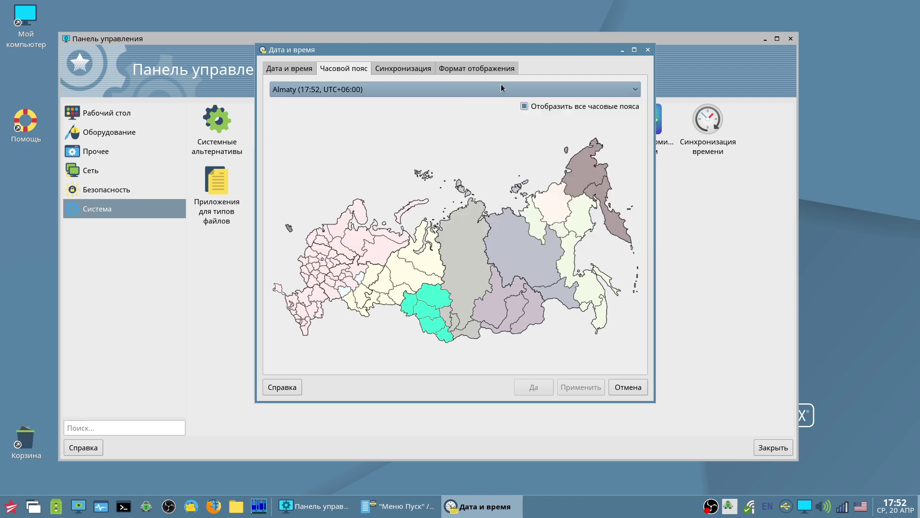
pyautogui.click(424, 73)
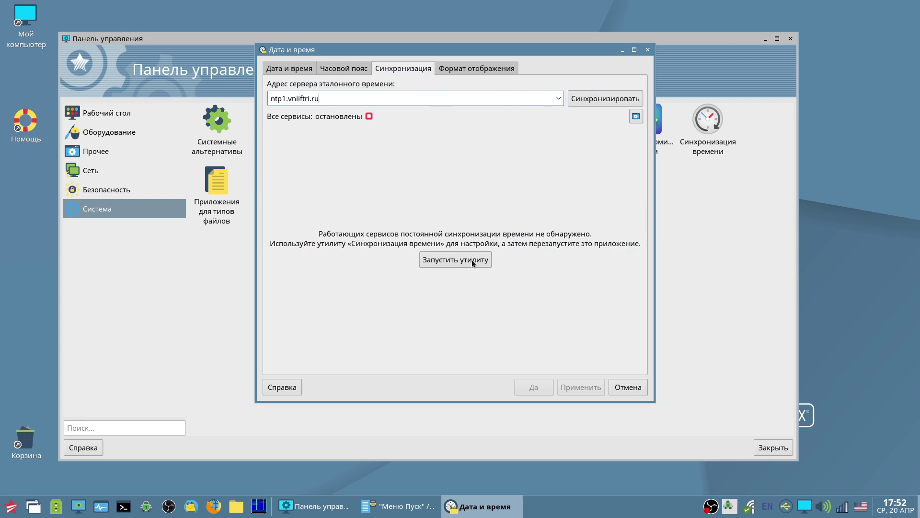
pyautogui.click(464, 70)
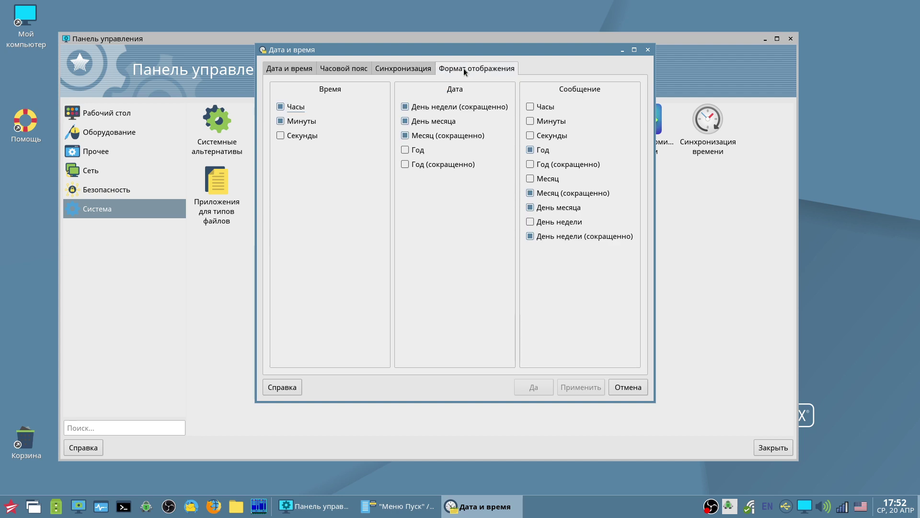
pyautogui.click(648, 49)
# Step: Open Вход в систему, review its dialog, theme, shutdown, user and additional login settings, and cancel without changes
pyautogui.doubleClick(484, 125)
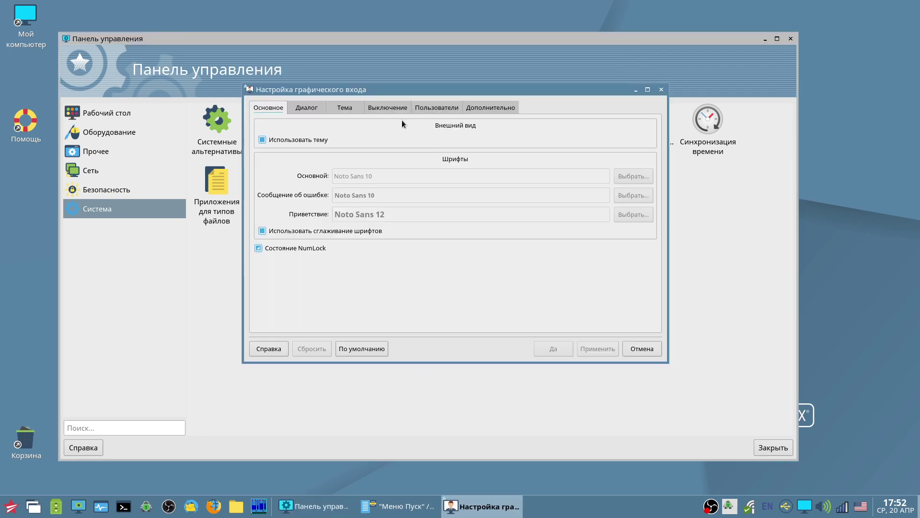
pyautogui.click(312, 110)
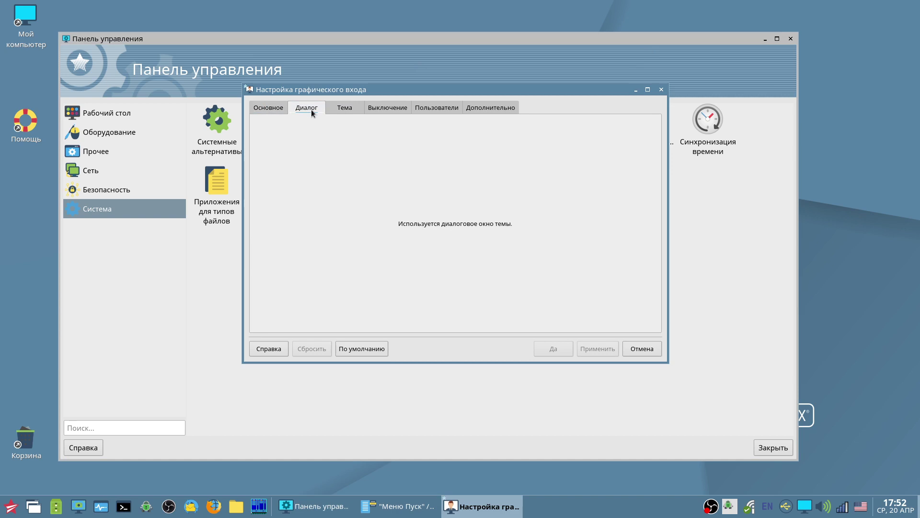
pyautogui.click(340, 107)
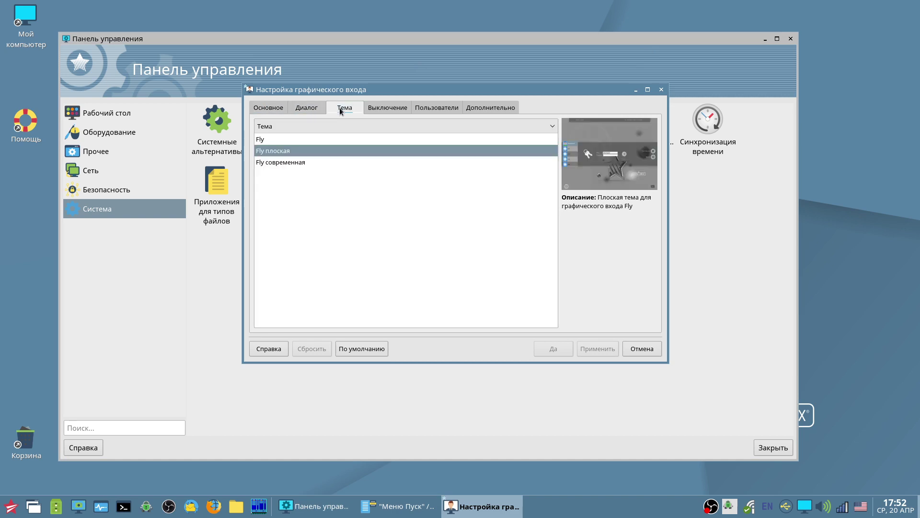
pyautogui.click(372, 110)
pyautogui.click(434, 108)
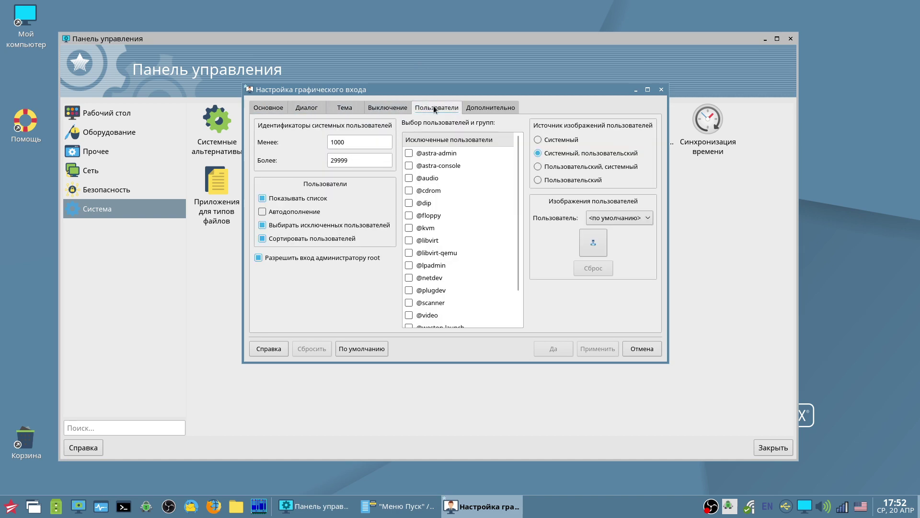
pyautogui.click(486, 110)
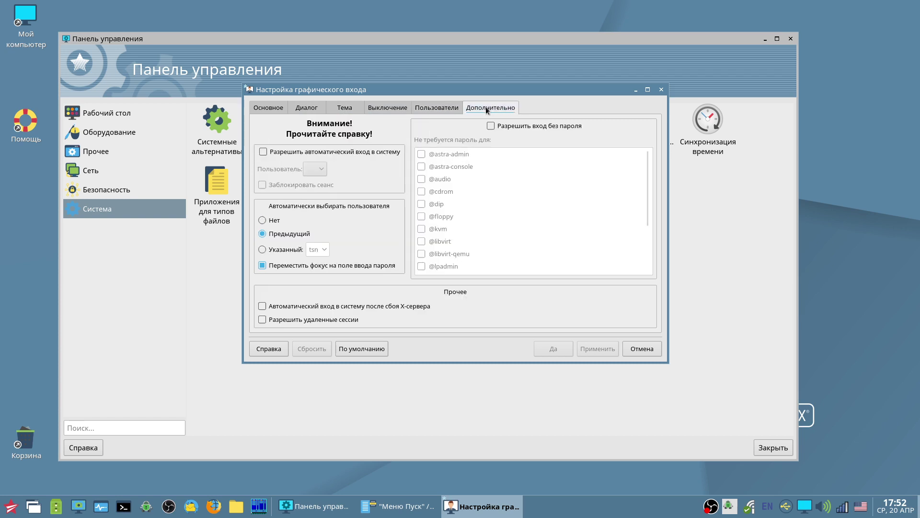
pyautogui.click(426, 107)
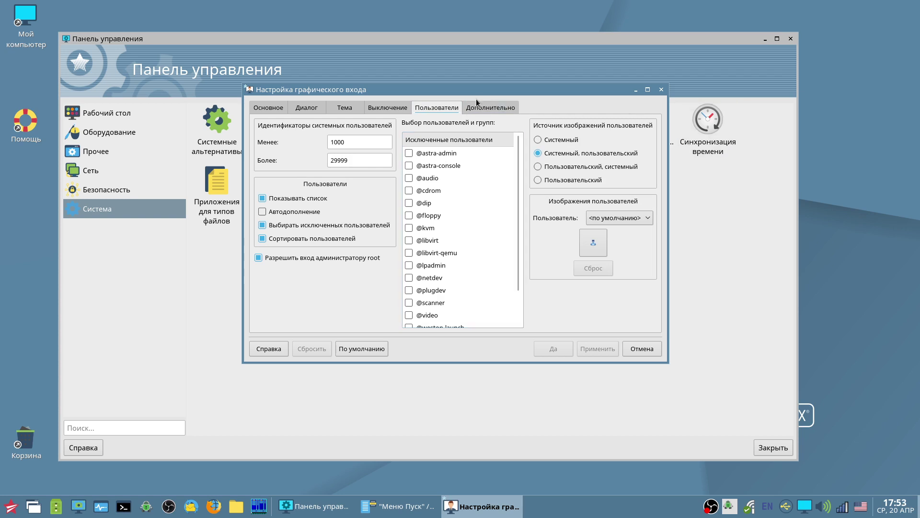
pyautogui.click(511, 108)
pyautogui.click(627, 343)
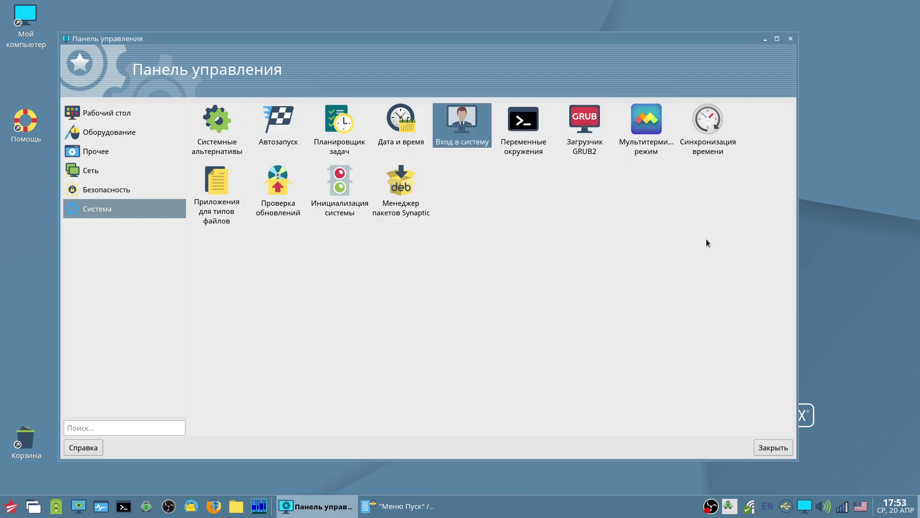
# Step: Open Переменные окружения, look through the environment variables down to the end of the list, and close the window
pyautogui.click(536, 134)
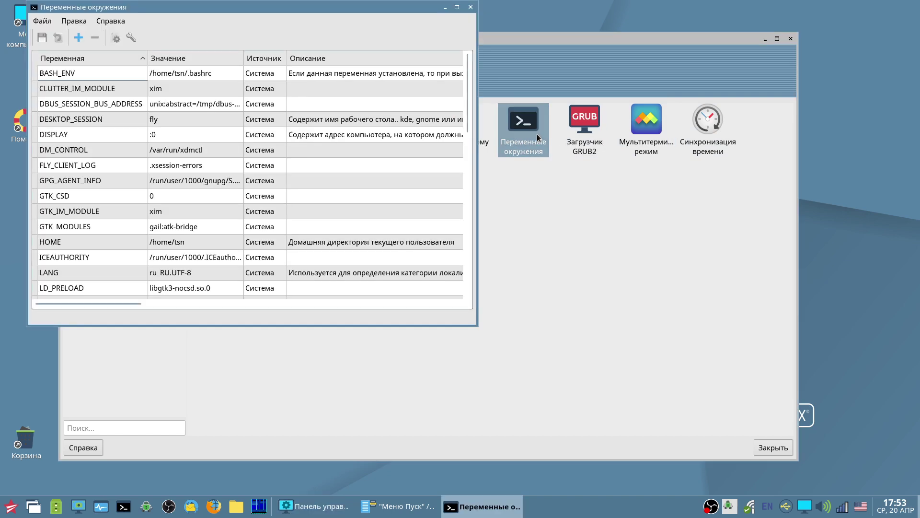
pyautogui.moveTo(329, 7); pyautogui.dragTo(513, 86)
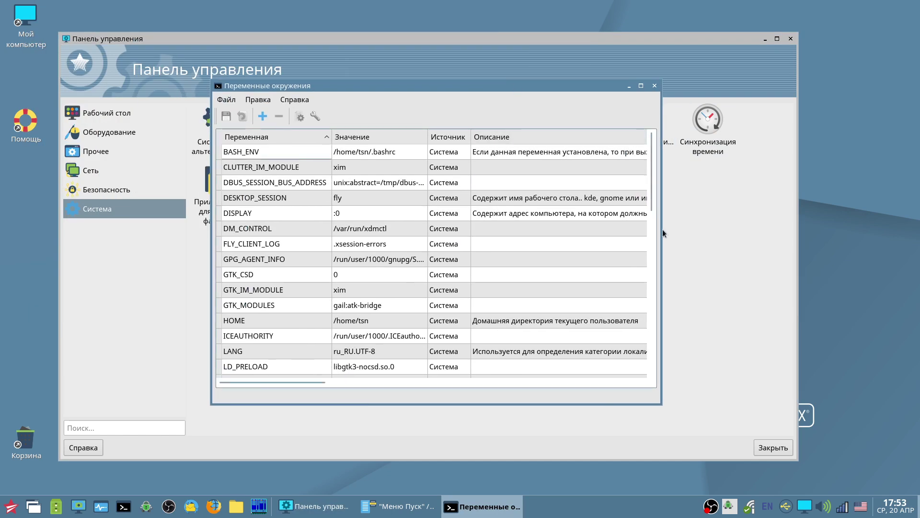
pyautogui.moveTo(651, 158); pyautogui.dragTo(674, 327)
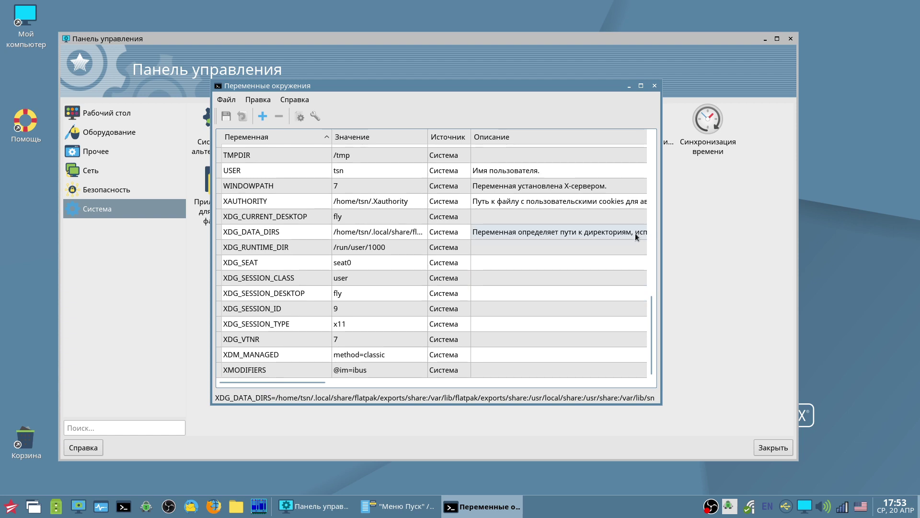
pyautogui.click(655, 85)
# Step: Open Загрузчик GRUB2, review its main, appearance and additional boot settings, and close it without changes
pyautogui.click(596, 143)
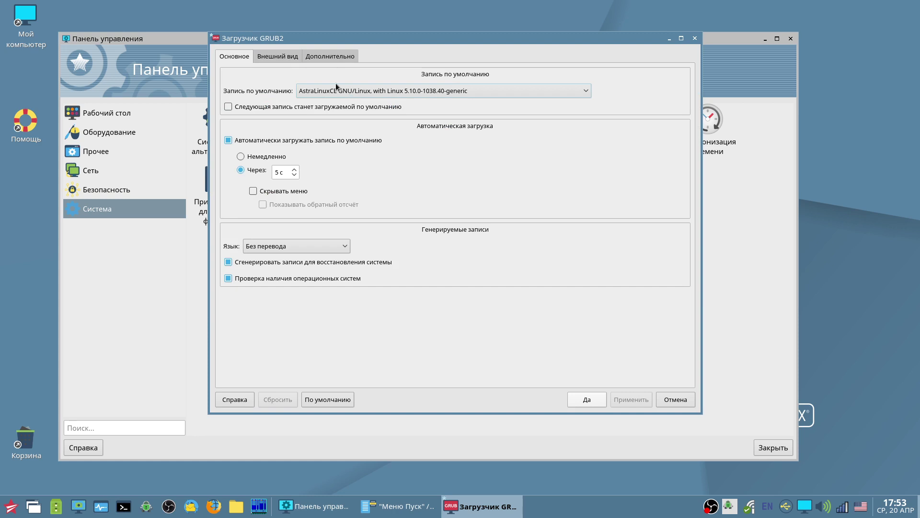
pyautogui.click(283, 56)
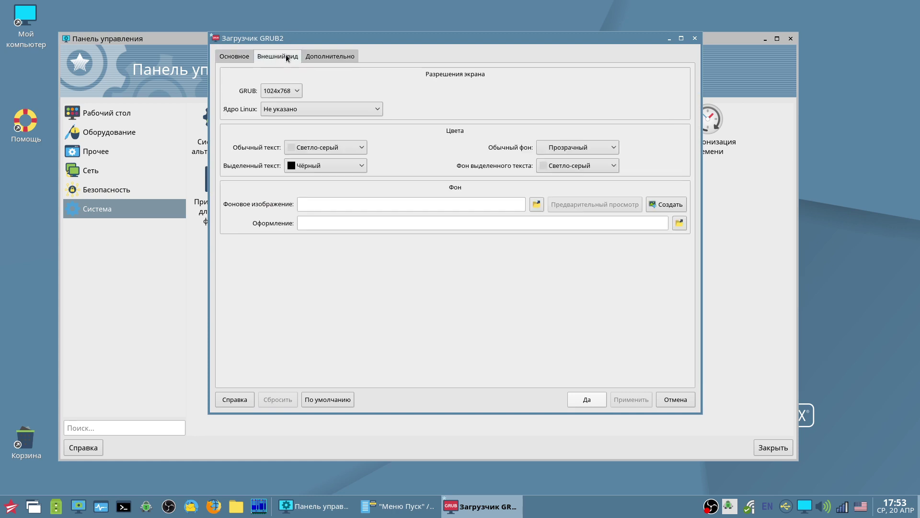
pyautogui.click(323, 57)
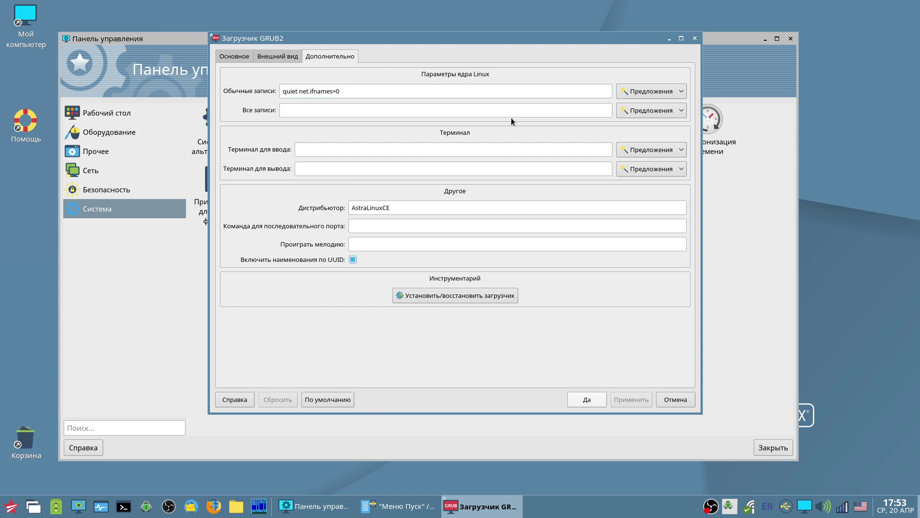
pyautogui.click(694, 39)
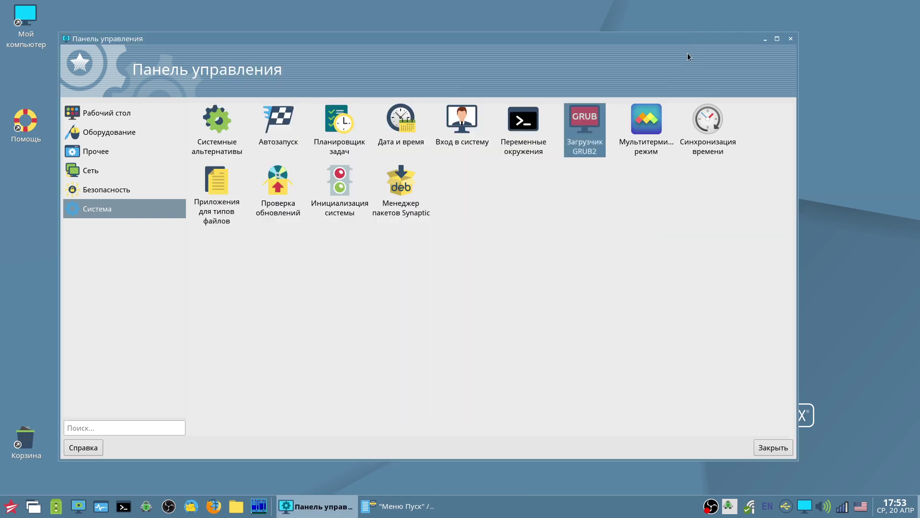
# Step: Open Мультитерминальный режим, dismiss the warning, view the devices assigned to seat0 and the help options, and close it
pyautogui.click(652, 123)
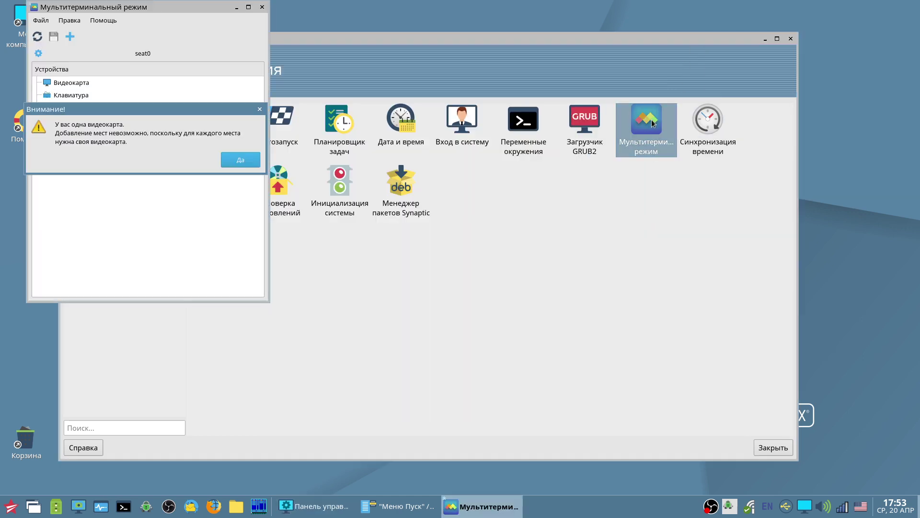
pyautogui.click(252, 161)
pyautogui.click(103, 20)
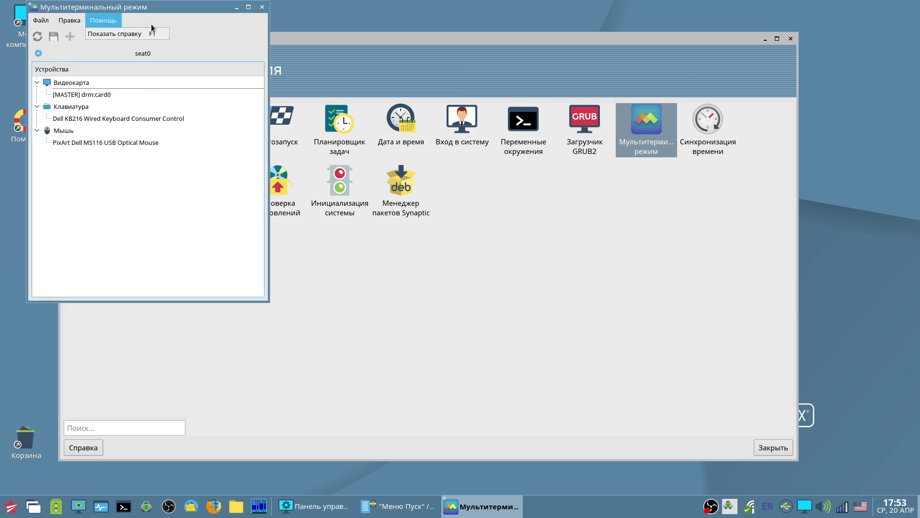
pyautogui.click(214, 54)
pyautogui.click(262, 7)
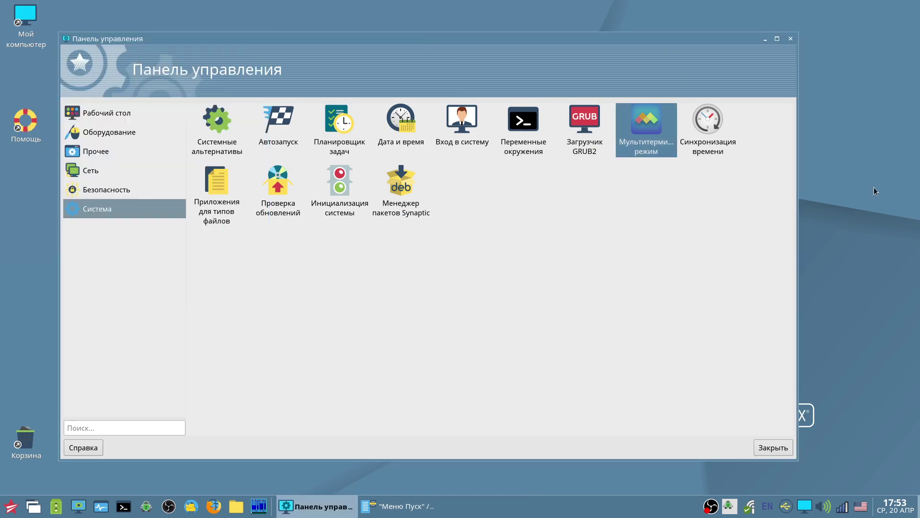
# Step: Open Синхронизация времени, view the time synchronization services with their servers and pools, and close the window
pyautogui.click(720, 145)
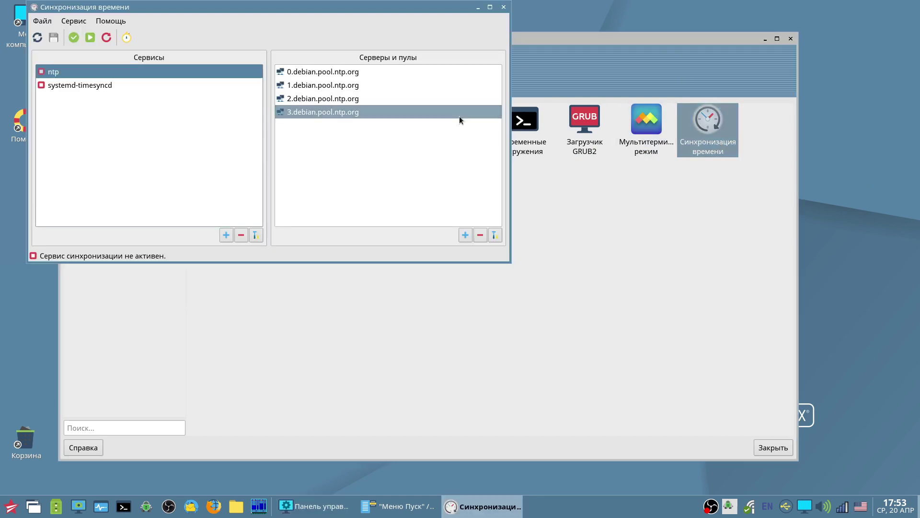
pyautogui.moveTo(378, 11); pyautogui.dragTo(545, 119)
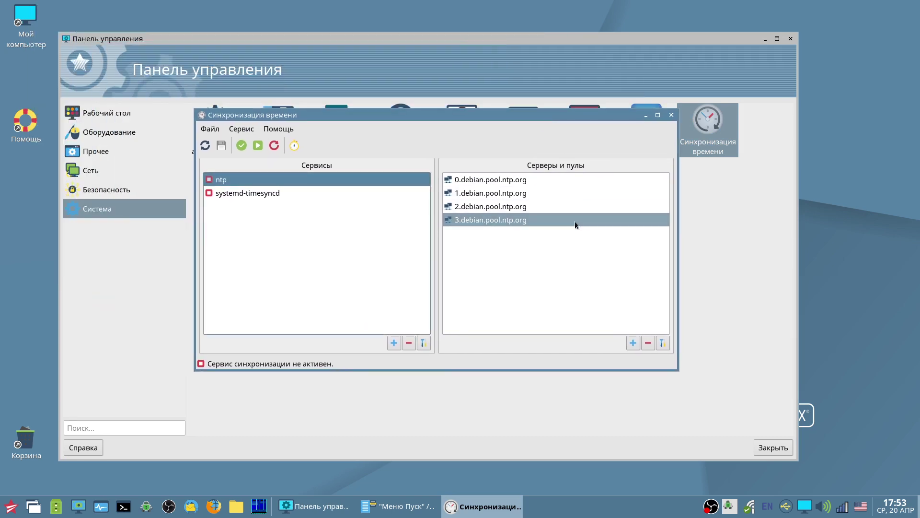
pyautogui.click(671, 115)
# Step: Open Приложения для типов файлов, view the applications assigned to image types from bmp to jpeg, and cancel without changes
pyautogui.click(217, 201)
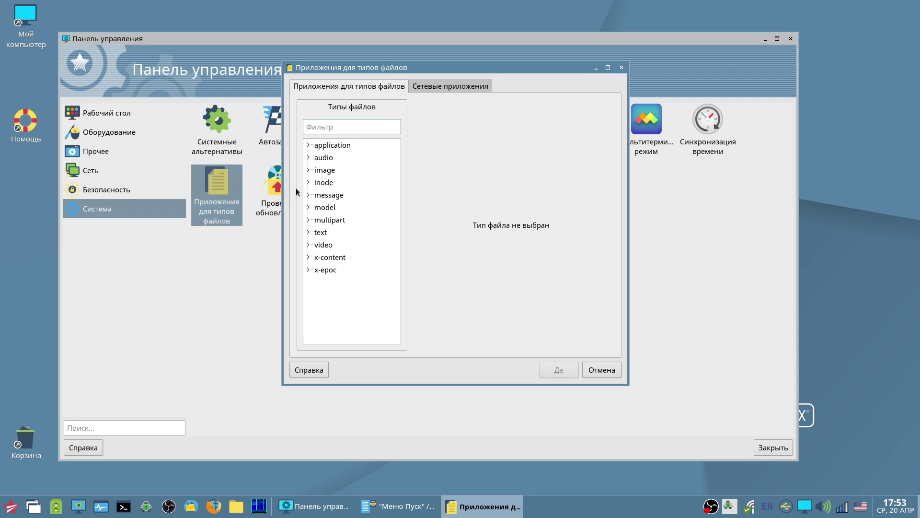
pyautogui.click(308, 170)
pyautogui.click(333, 182)
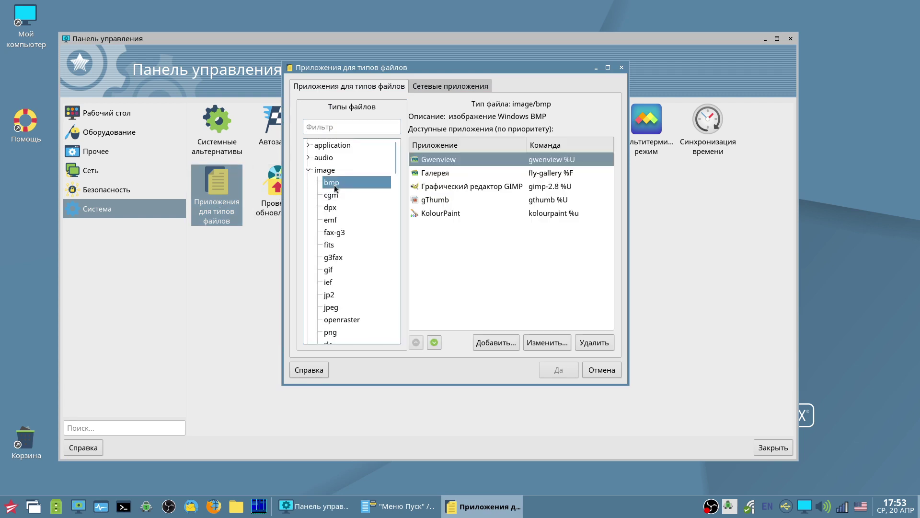
pyautogui.click(335, 219)
pyautogui.click(331, 244)
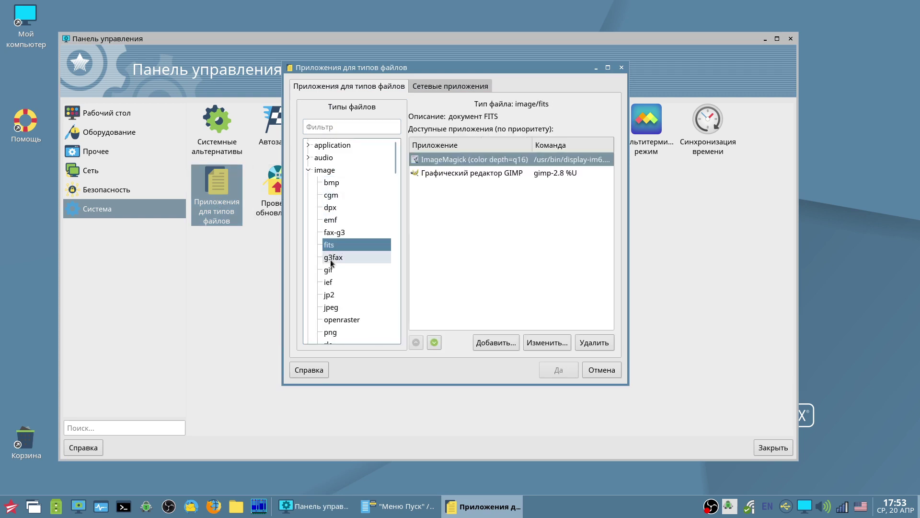
pyautogui.click(333, 258)
pyautogui.click(330, 270)
pyautogui.click(330, 283)
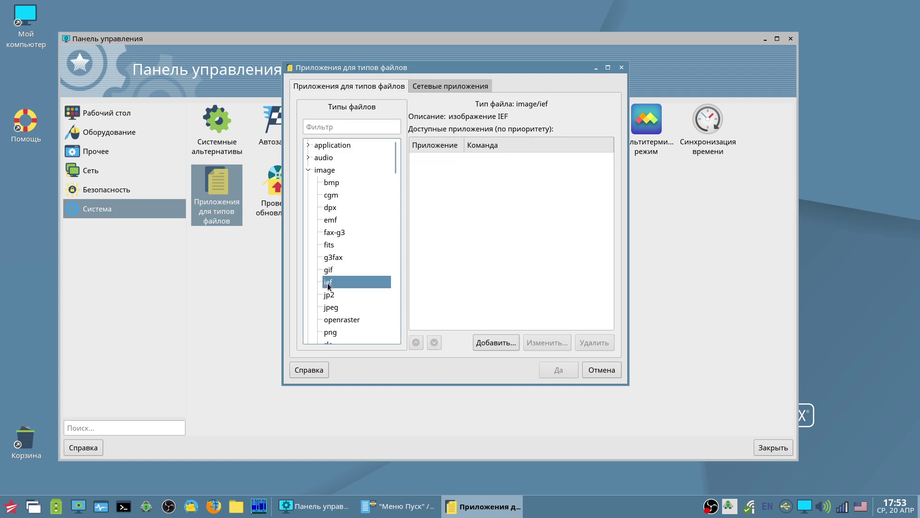
pyautogui.click(329, 294)
pyautogui.click(333, 307)
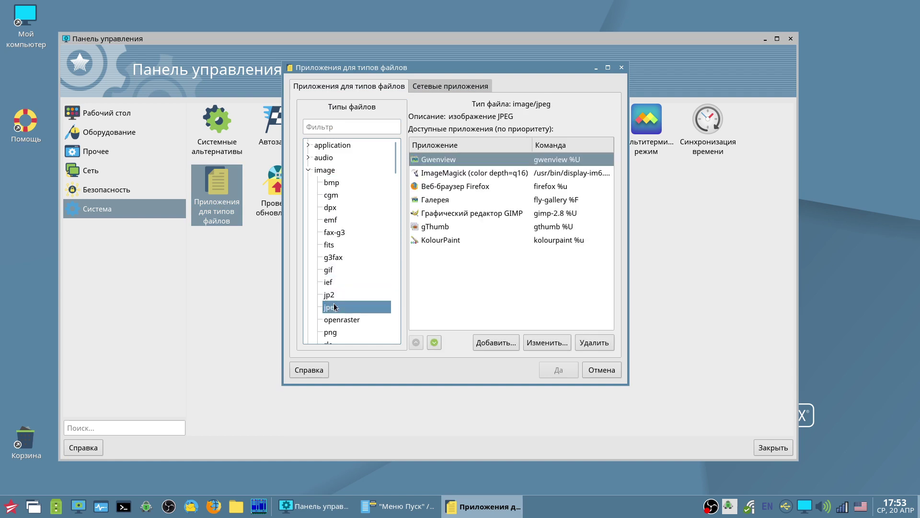
pyautogui.click(591, 372)
# Step: Switch to the FAR2L file manager and open the Software folder of the TSN_ARC_2020 drive in the left file panel
pyautogui.click(259, 506)
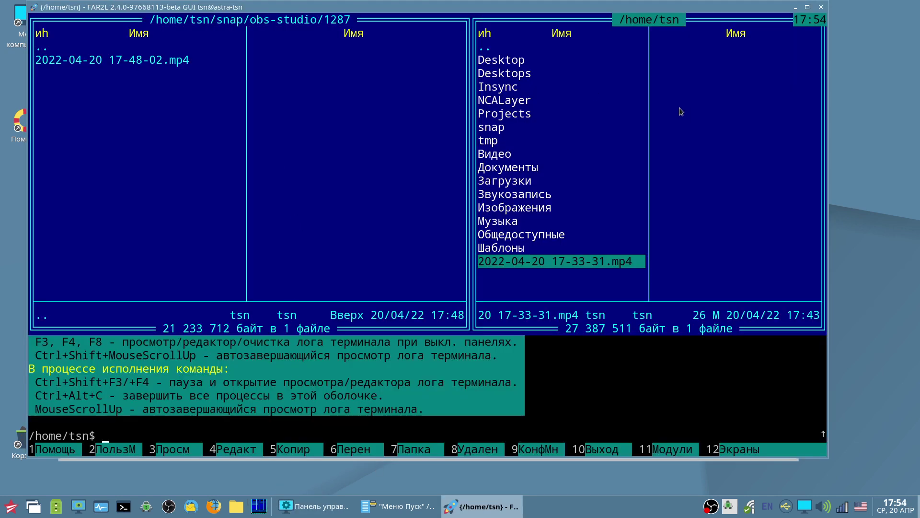
pyautogui.press('Home')
pyautogui.hotkey('alt', 'F1')
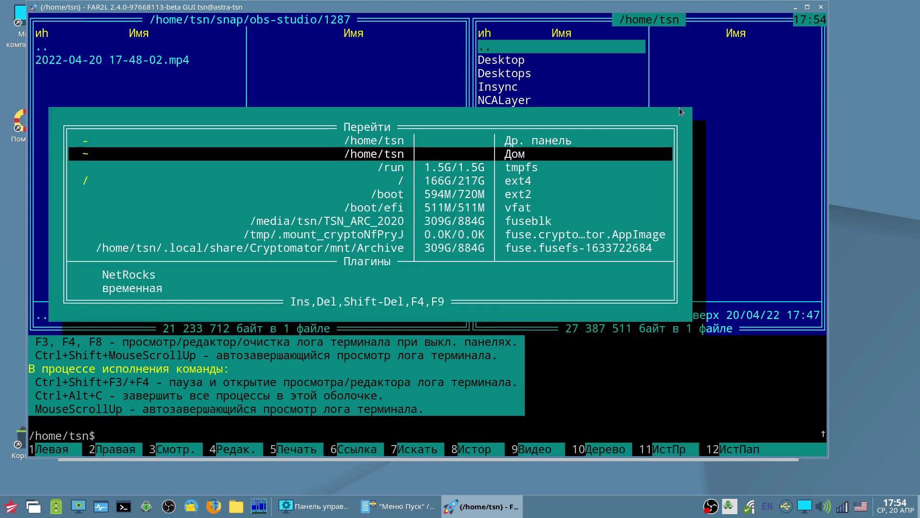
pyautogui.press('Down')
pyautogui.press('Down')
pyautogui.press('Down')
pyautogui.press('Down')
pyautogui.press('Down')
pyautogui.press('Return')
pyautogui.press('Tab')
pyautogui.press('Down')
pyautogui.press('Down')
pyautogui.press('Down')
pyautogui.press('Down')
pyautogui.press('Down')
pyautogui.press('Return')
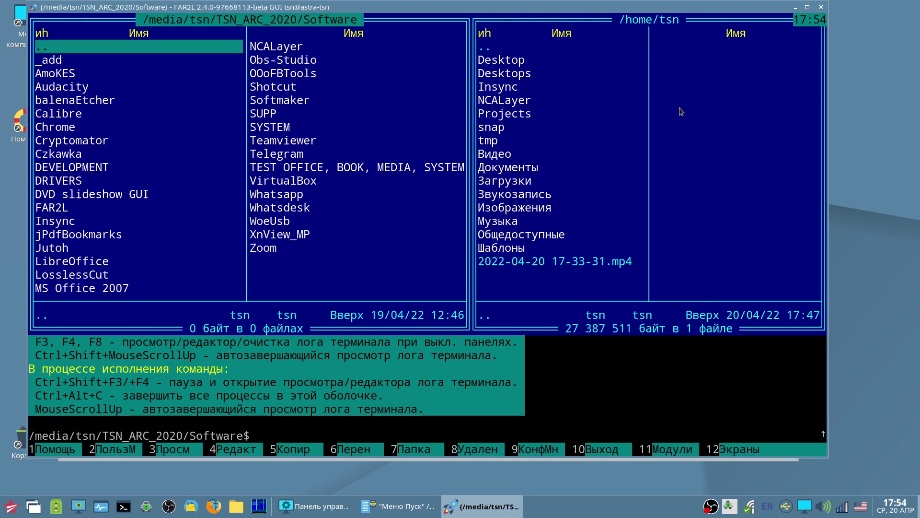
# Step: Show the drive and memory information beside the file list, and open the folder TEST OFFICE, BOOK, MEDIA, SYSTEM
pyautogui.hotkey('ctrl', 'l')
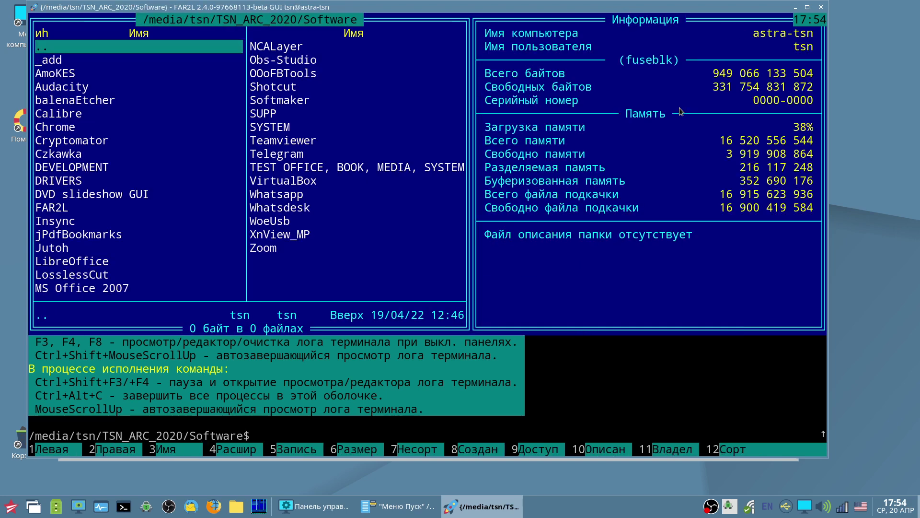
pyautogui.press('End')
pyautogui.press('Up')
pyautogui.press('Up')
pyautogui.press('Up')
pyautogui.press('Up')
pyautogui.press('Up')
pyautogui.press('Up')
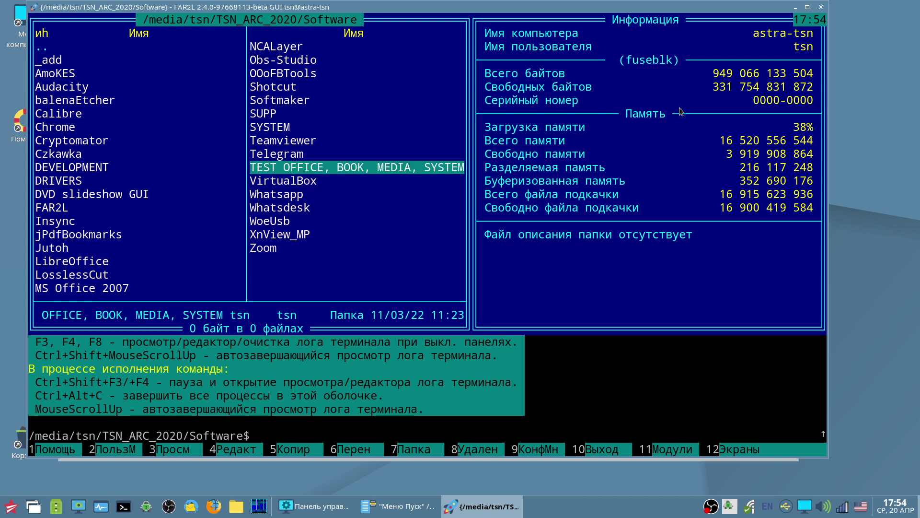
pyautogui.press('Return')
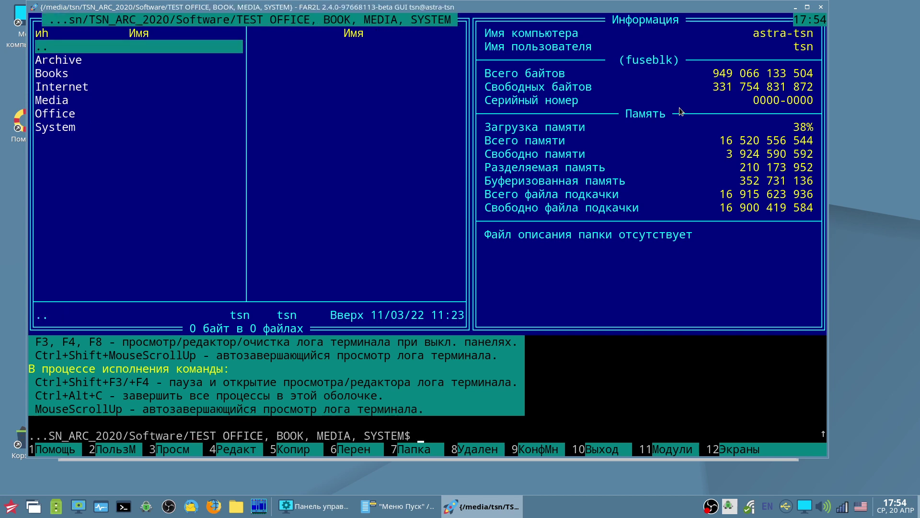
# Step: Open the Media folder in the left file panel and show it in the graphical file manager
pyautogui.press('Down')
pyautogui.press('Down')
pyautogui.press('Down')
pyautogui.press('Down')
pyautogui.press('Return')
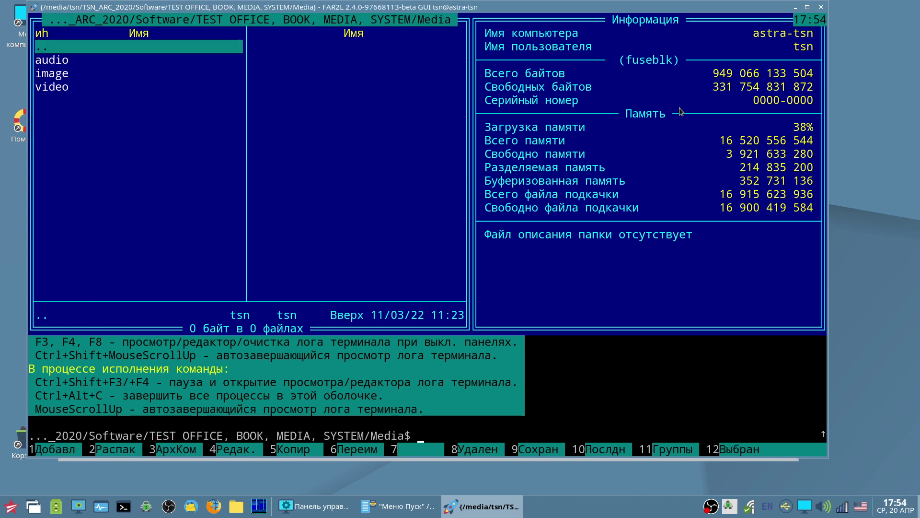
pyautogui.hotkey('shift', 'Return')
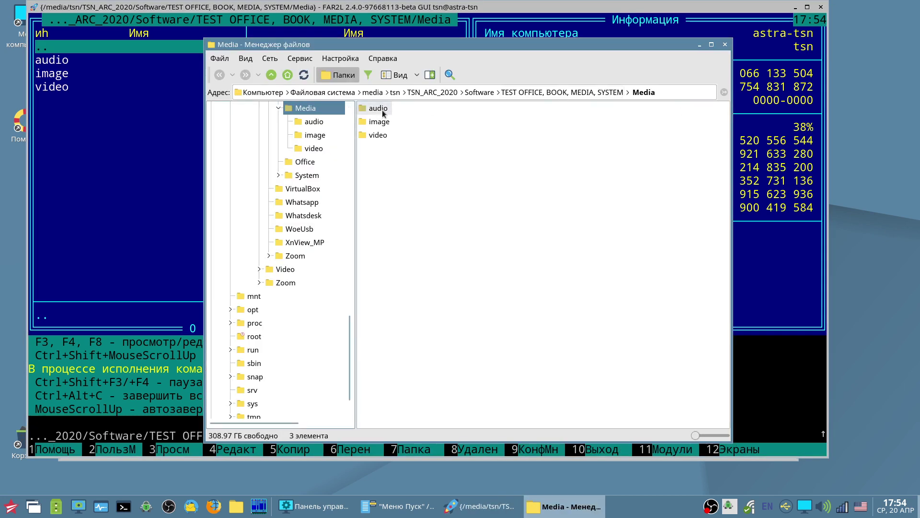
# Step: Open the audio folder, bring up the application chooser for the Боккерини mp3 file, and enlarge the chooser window
pyautogui.doubleClick(381, 109)
pyautogui.rightClick(382, 112)
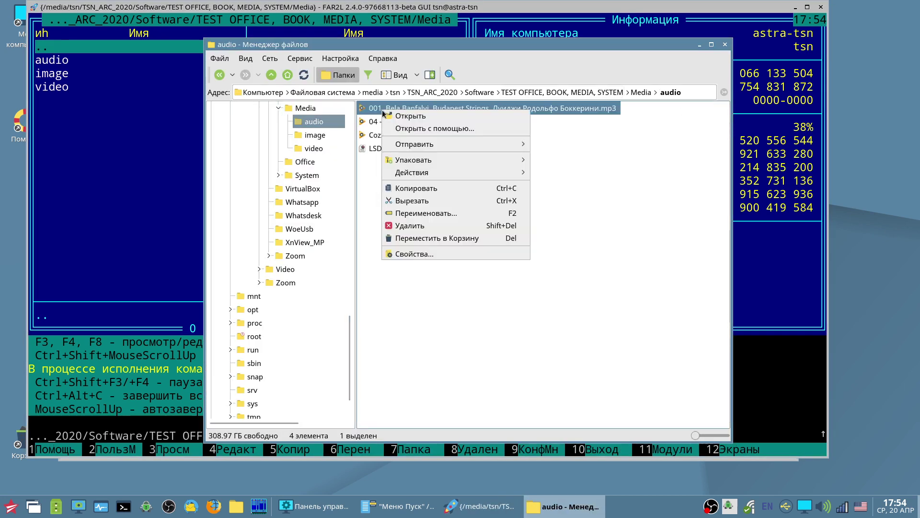
pyautogui.click(397, 129)
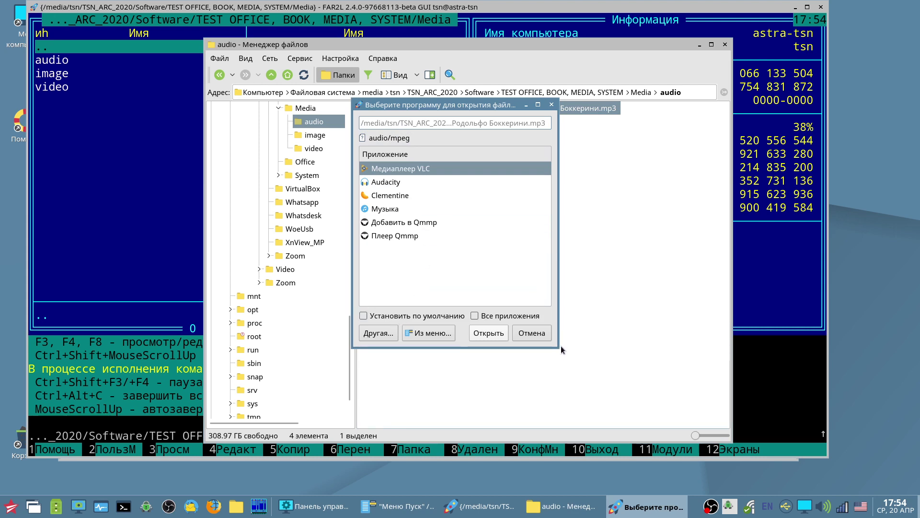
pyautogui.moveTo(559, 347); pyautogui.dragTo(750, 391)
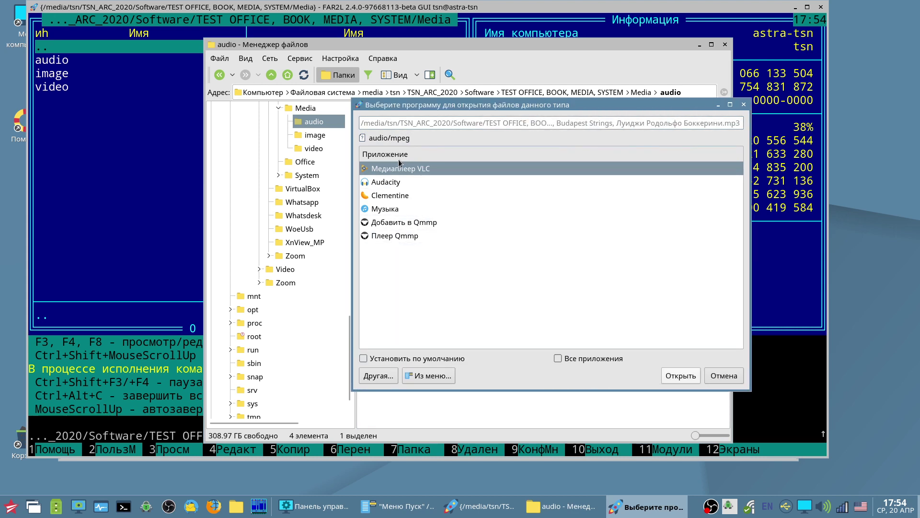
# Step: View the start menu categories offered as a source for the opening application, including Системные, and cancel the selection
pyautogui.click(394, 362)
pyautogui.click(421, 376)
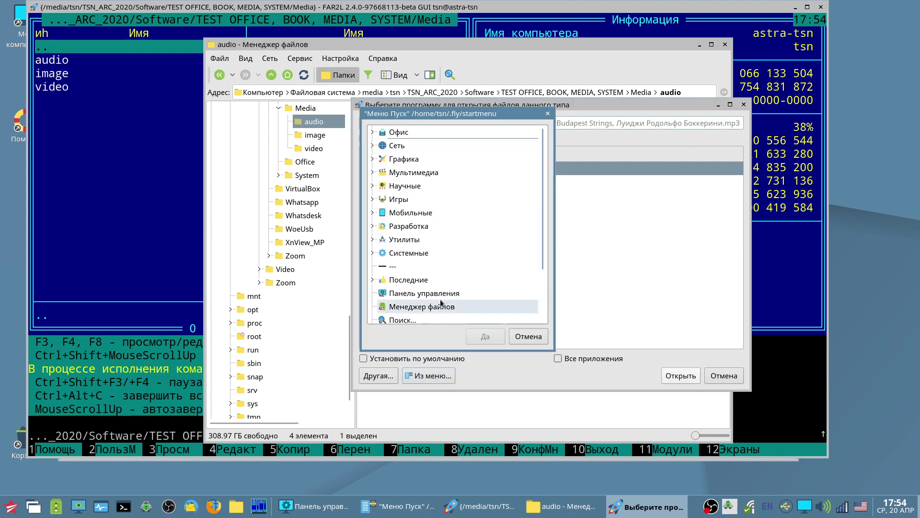
pyautogui.scroll(-2, 427, 307)
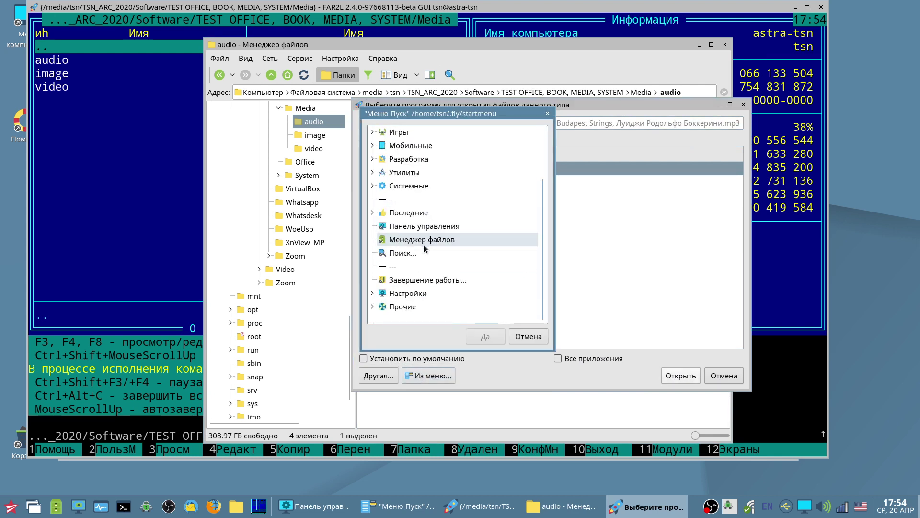
pyautogui.click(372, 186)
pyautogui.click(523, 337)
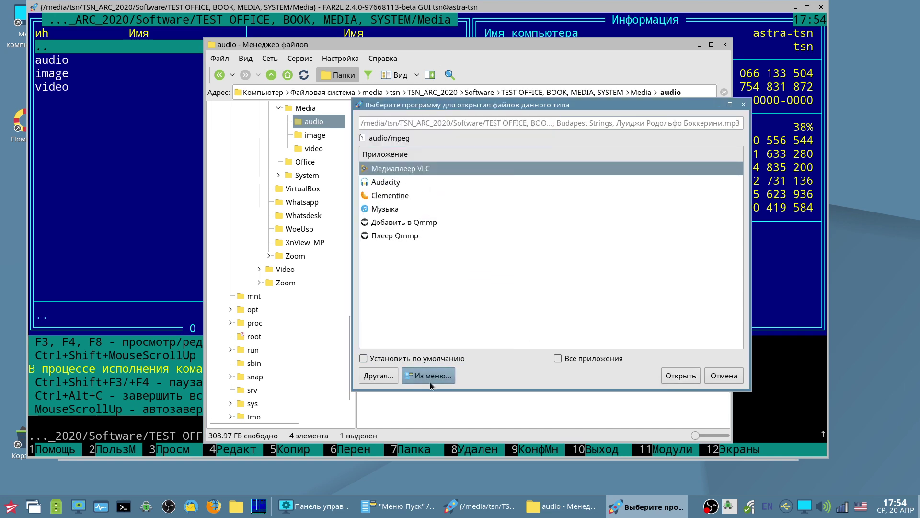
# Step: View the programs in /usr/bin as another opening application, enter wqeqwe as the path, and cancel the selection
pyautogui.click(388, 375)
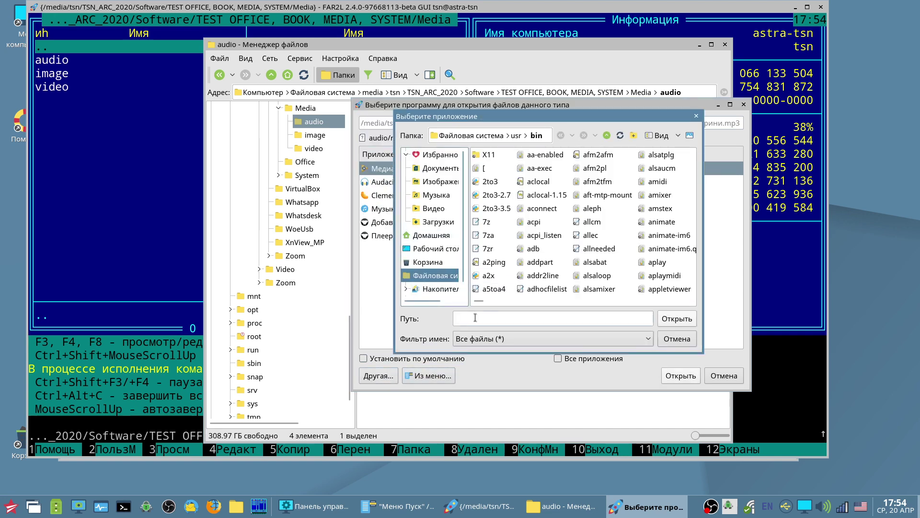
pyautogui.click(495, 321)
pyautogui.write('wqeqwe')
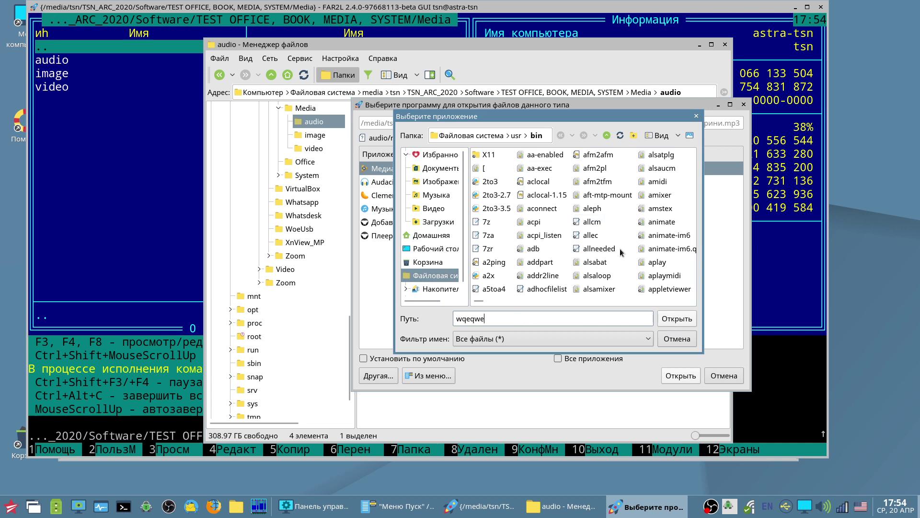
pyautogui.click(674, 339)
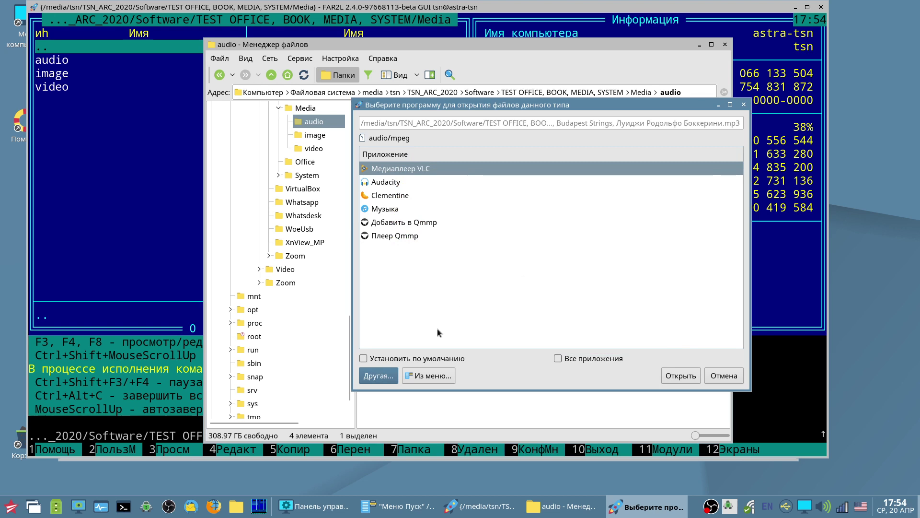
# Step: Enable Установить по умолчанию for Медиаплеер VLC, dismiss the chooser without applying it, and close the audio folder window
pyautogui.click(401, 357)
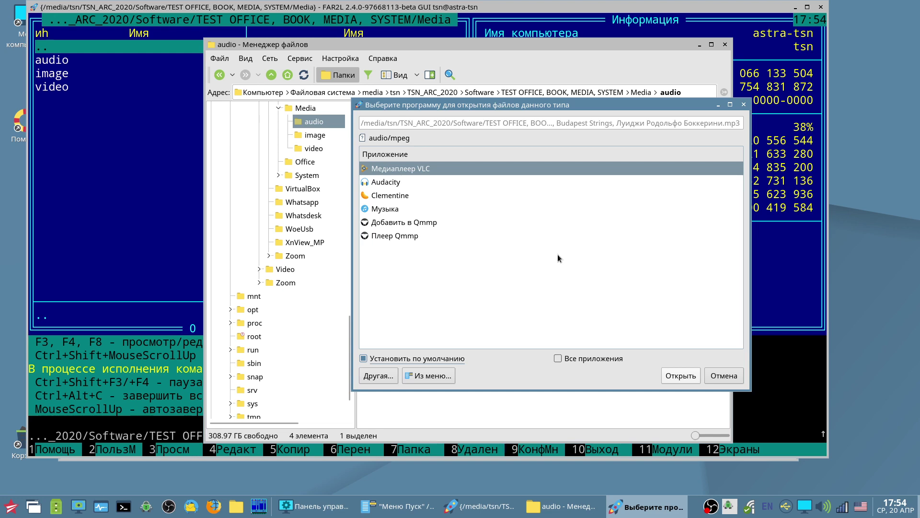
pyautogui.press('Escape')
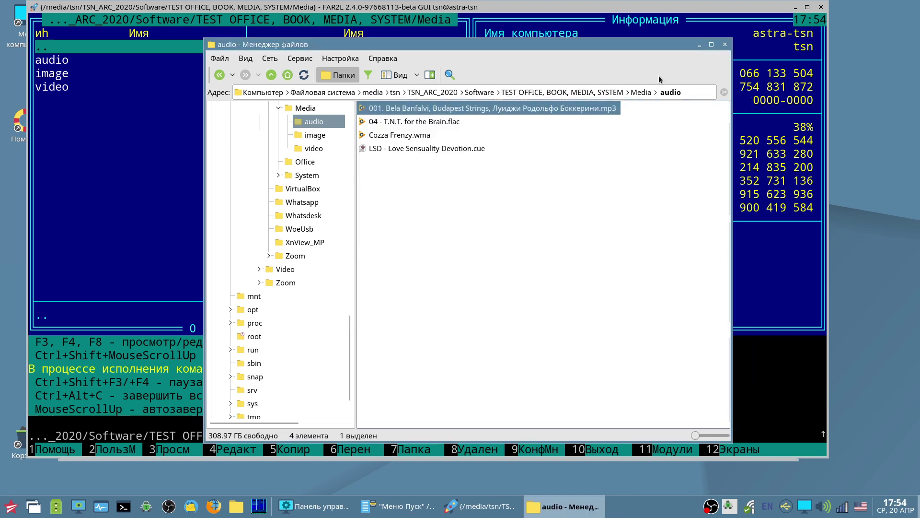
pyautogui.click(725, 46)
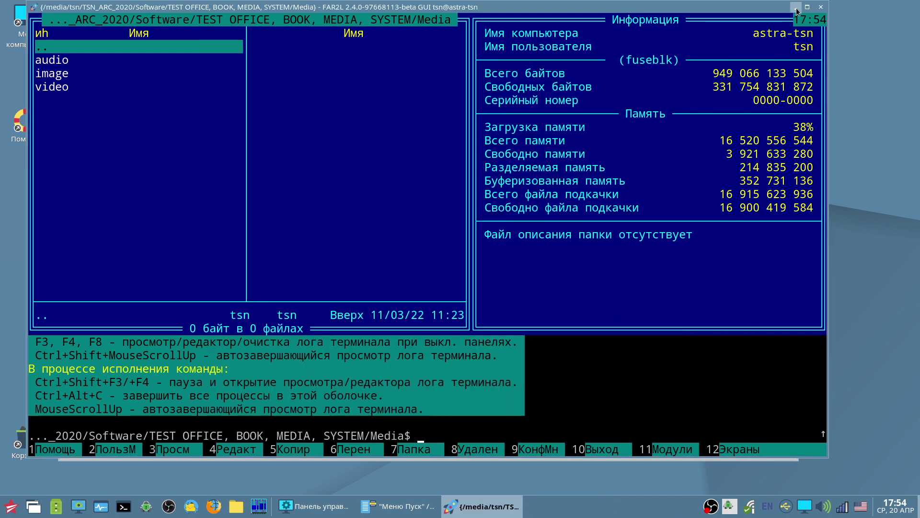
# Step: Switch to the control panel, open Проверка обновлений, view its notification, automatic update and repository settings, and close it without changes
pyautogui.hotkey('alt', 'Tab')
pyautogui.doubleClick(280, 196)
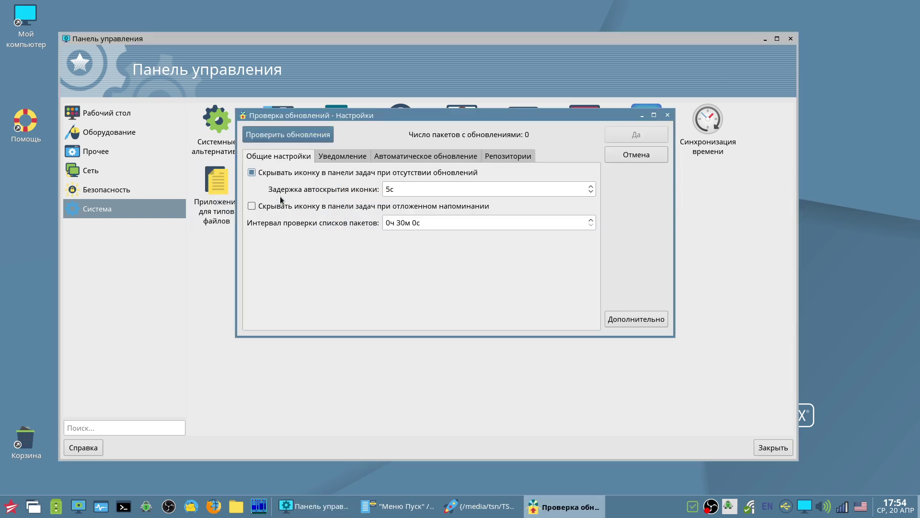
pyautogui.click(337, 156)
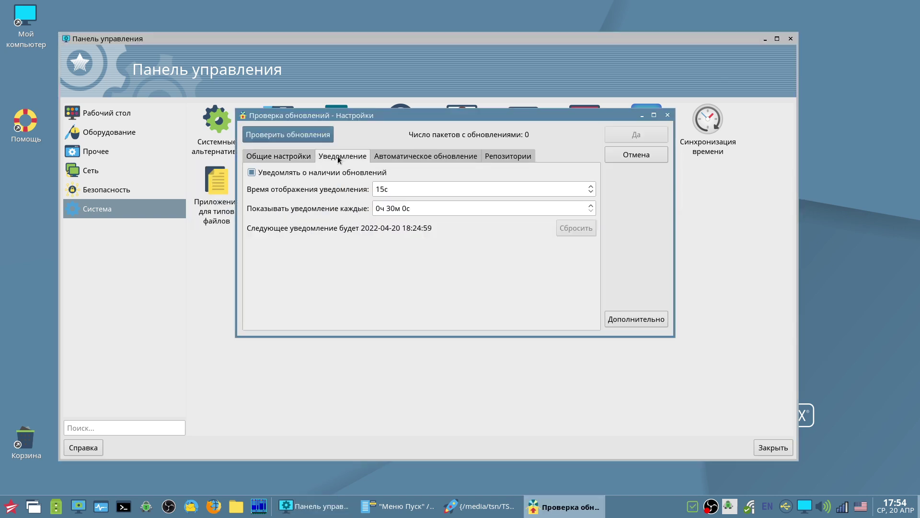
pyautogui.click(416, 152)
pyautogui.click(360, 157)
pyautogui.click(501, 157)
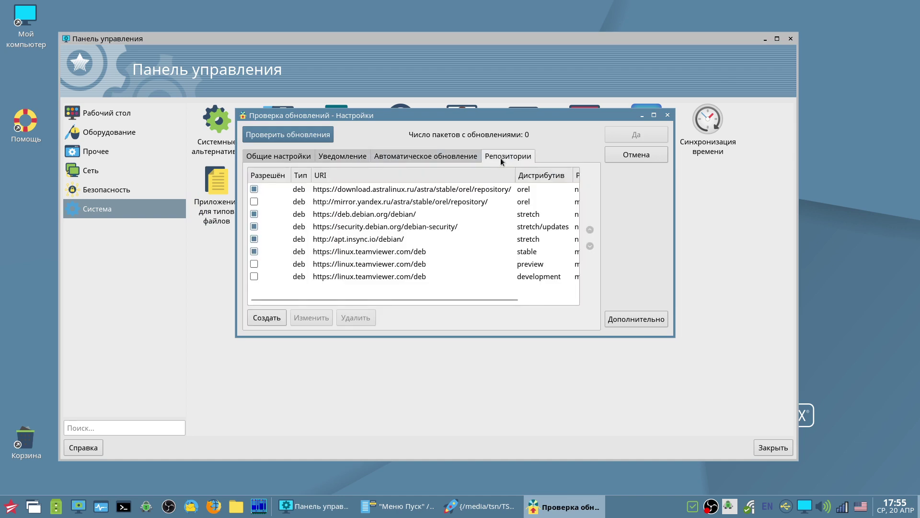
pyautogui.press('Escape')
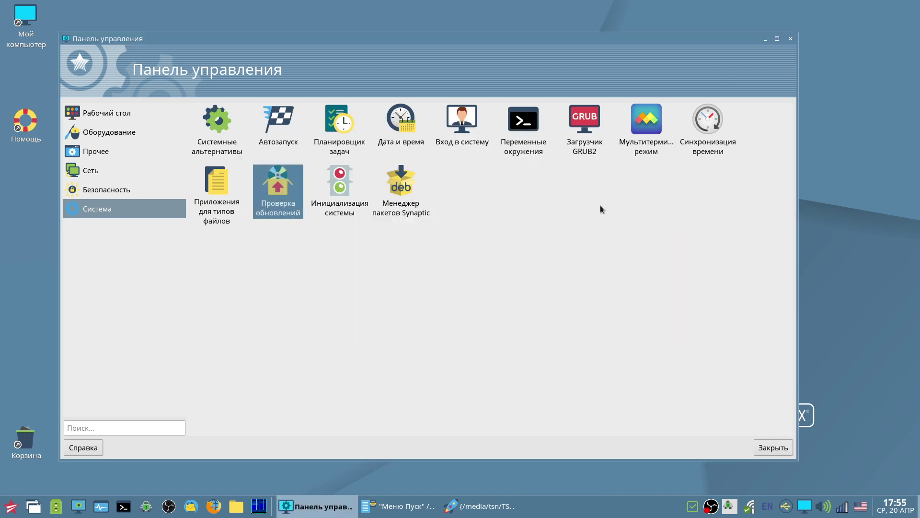
# Step: Open Инициализация системы, view the system units, configuration files, sessions and timers in SystemdGenie, and close it
pyautogui.doubleClick(345, 188)
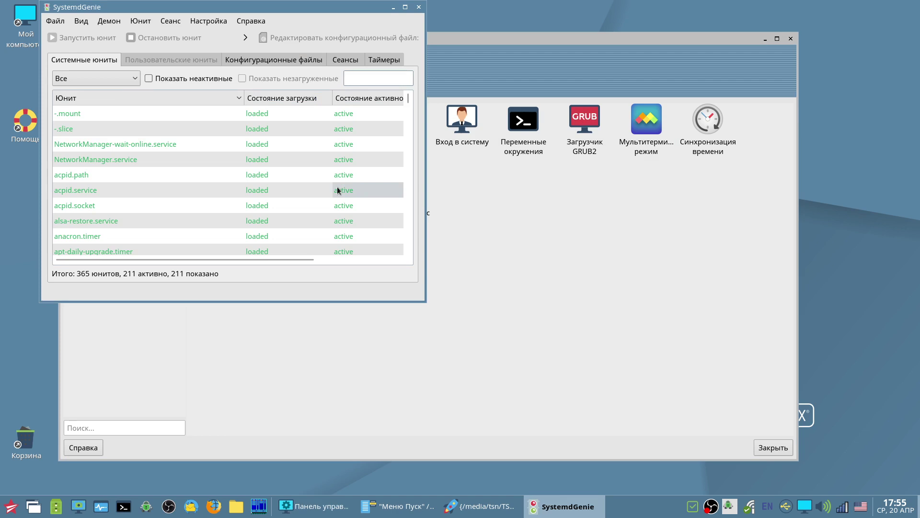
pyautogui.moveTo(275, 28); pyautogui.dragTo(578, 127)
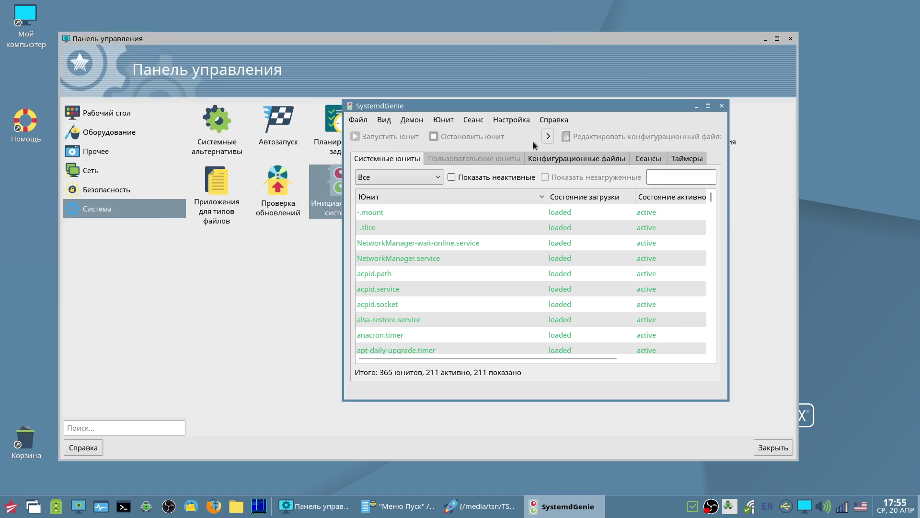
pyautogui.click(554, 160)
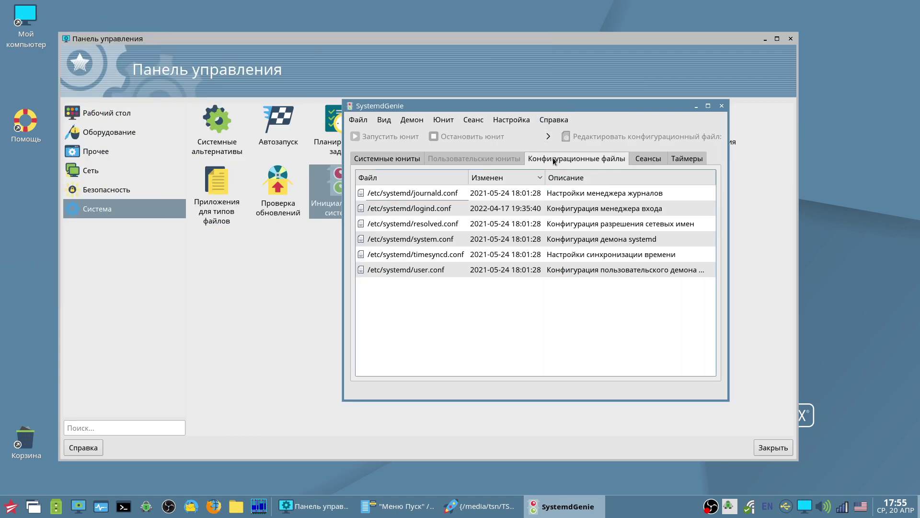
pyautogui.click(644, 159)
pyautogui.click(687, 162)
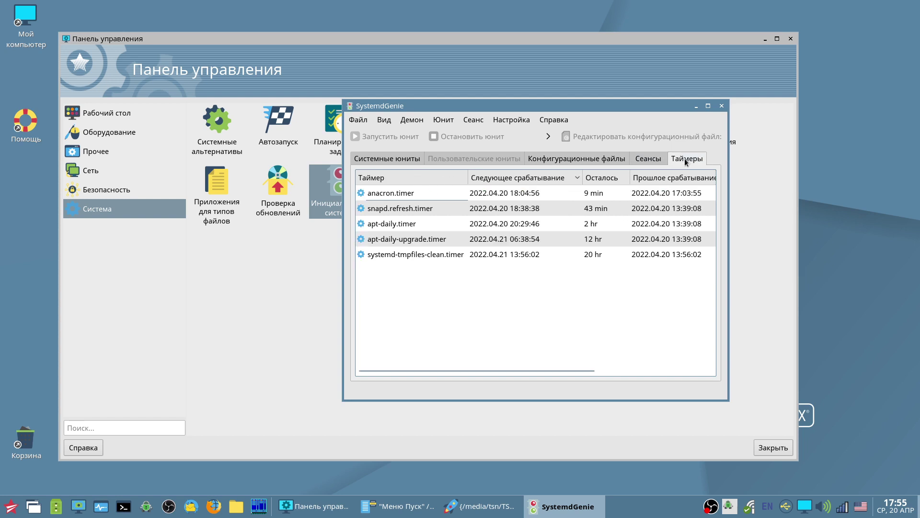
pyautogui.click(721, 106)
# Step: Launch the Synaptic package manager from the control panel and authenticate with the account password
pyautogui.doubleClick(420, 188)
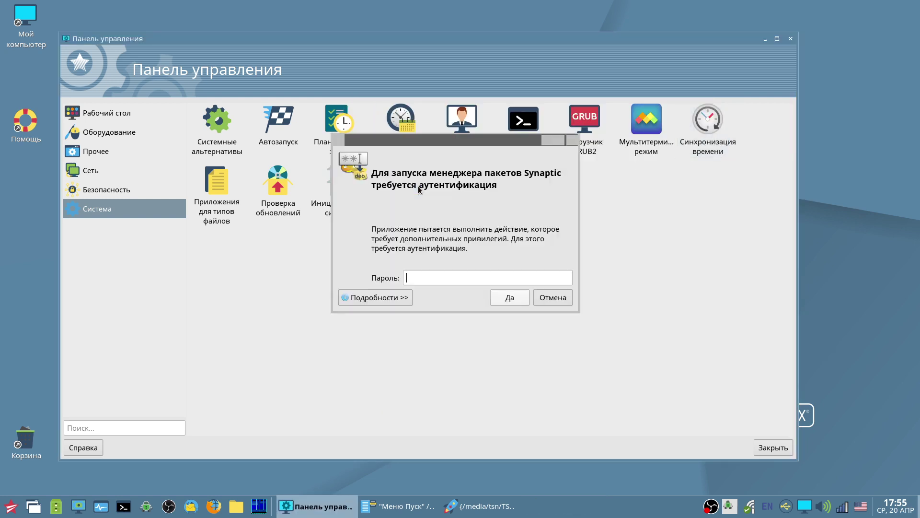
pyautogui.write('*******')
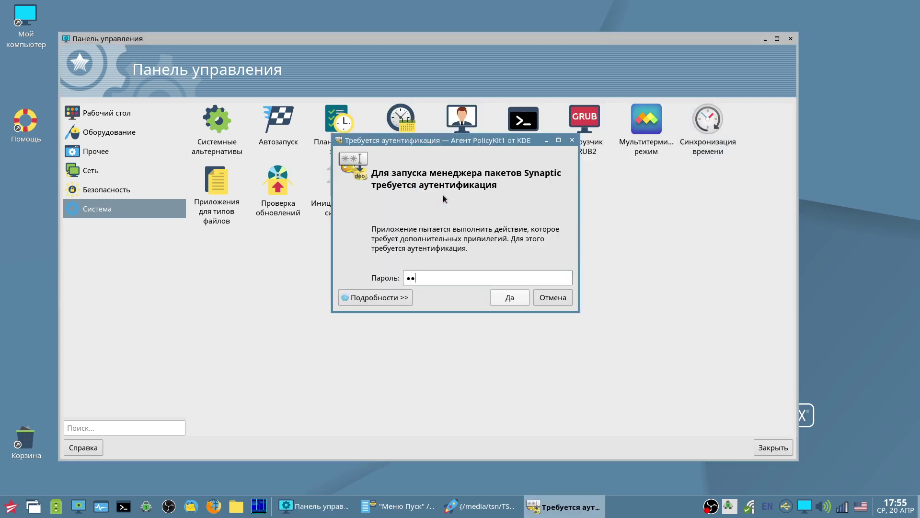
pyautogui.write('***')
pyautogui.press('Return')
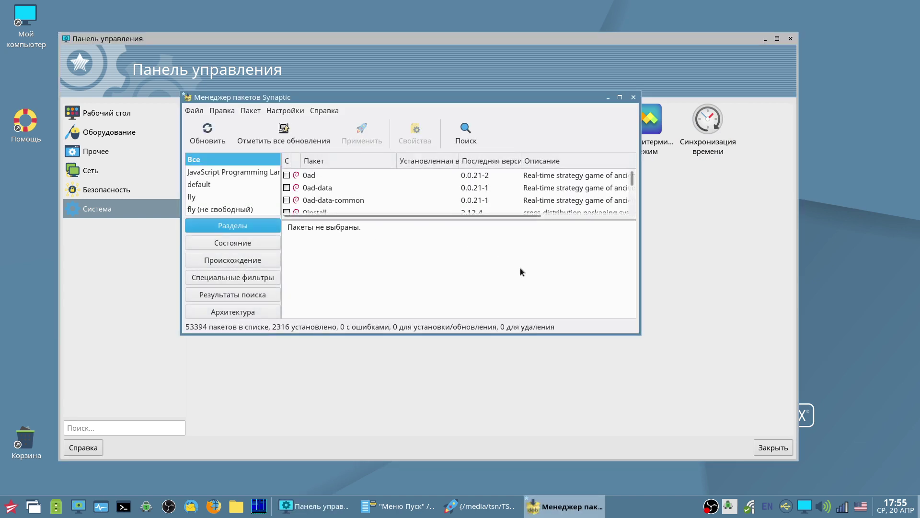
# Step: Open Synaptic's repository list, enlarge it, view the details of the Debian and Debian security repositories, and cancel without changes
pyautogui.click(285, 111)
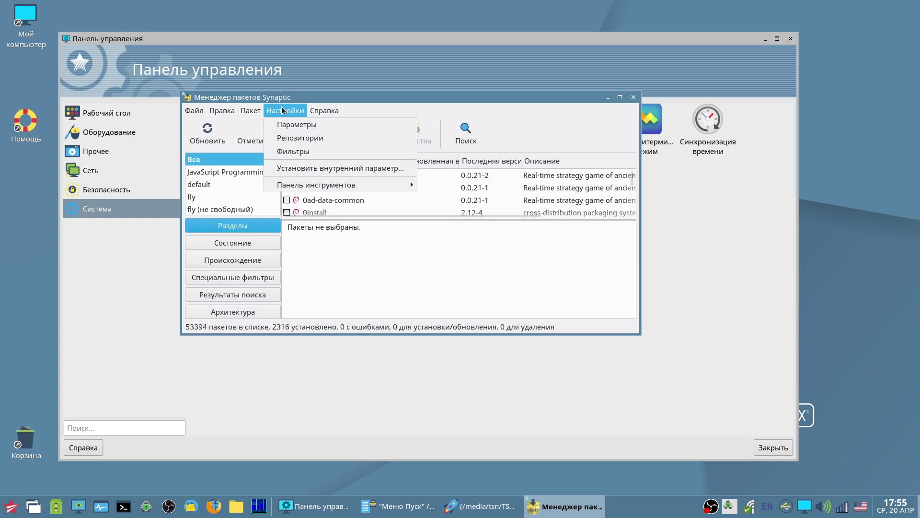
pyautogui.click(301, 138)
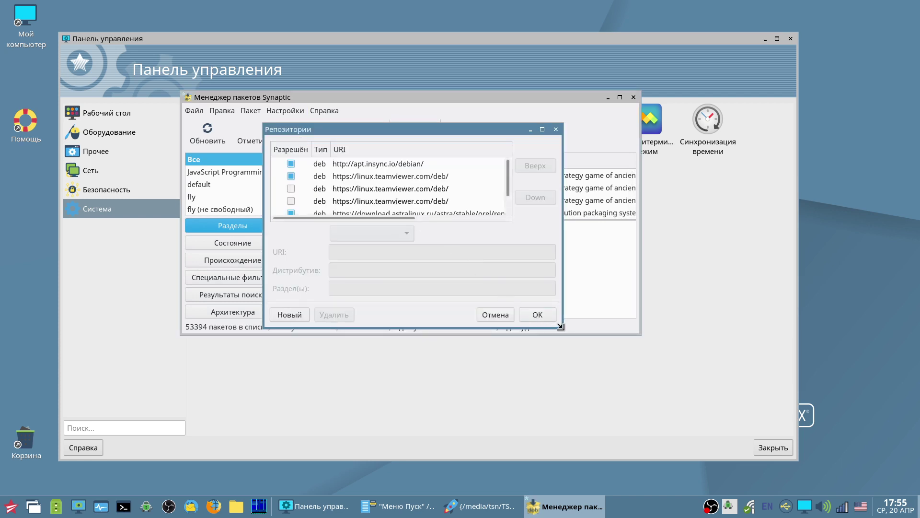
pyautogui.moveTo(561, 328); pyautogui.dragTo(797, 426)
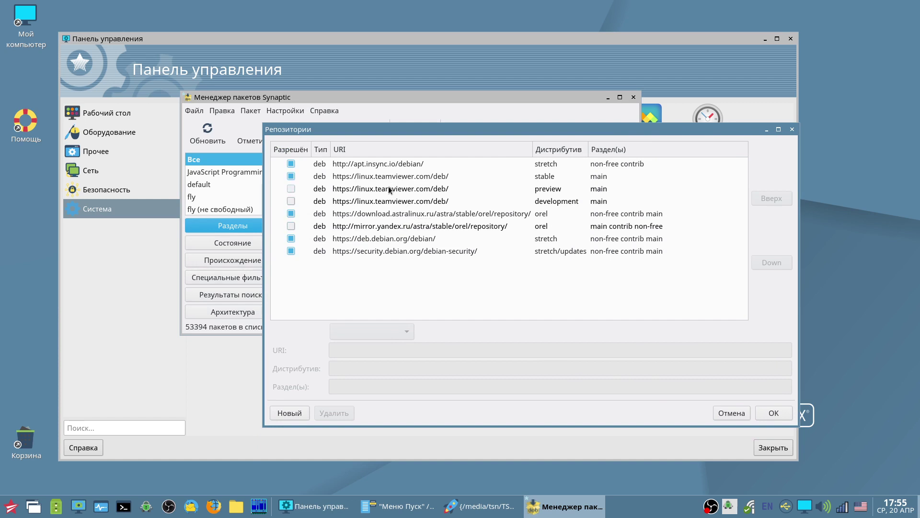
pyautogui.click(383, 237)
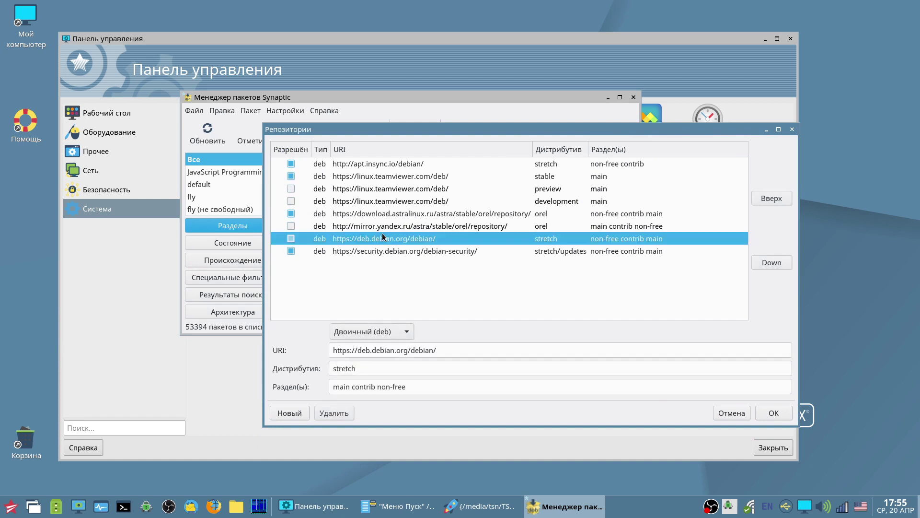
pyautogui.click(391, 253)
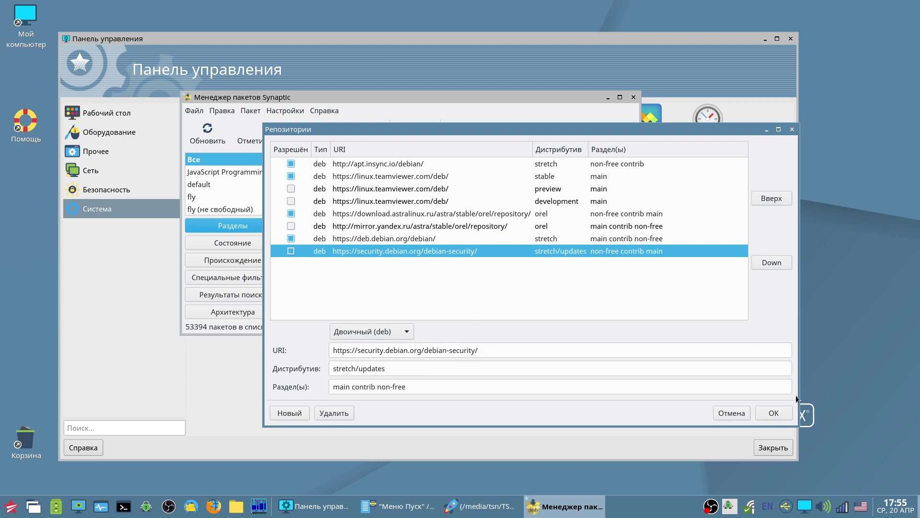
pyautogui.click(732, 413)
# Step: Refresh the package lists in Synaptic and mark all available upgrades
pyautogui.click(208, 129)
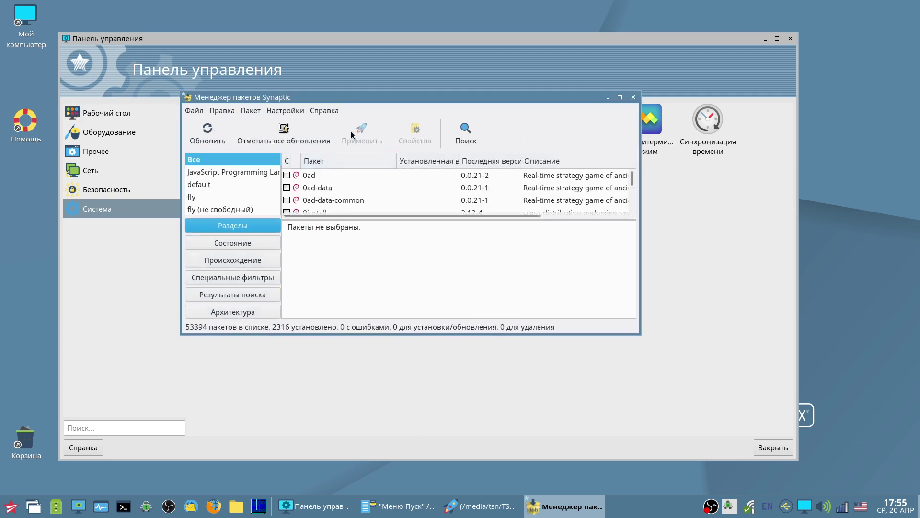
pyautogui.click(289, 138)
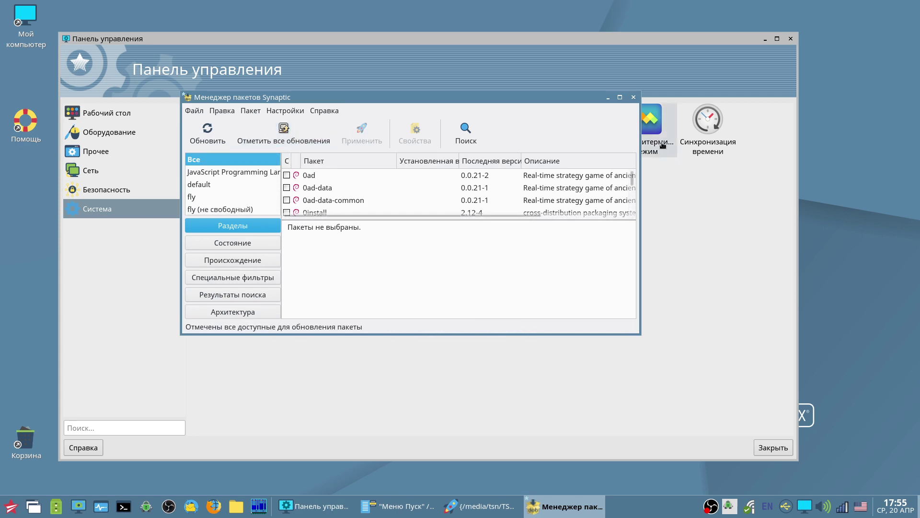
# Step: Close Synaptic, the control panel and the Меню Пуск window to return to the empty desktop
pyautogui.click(633, 97)
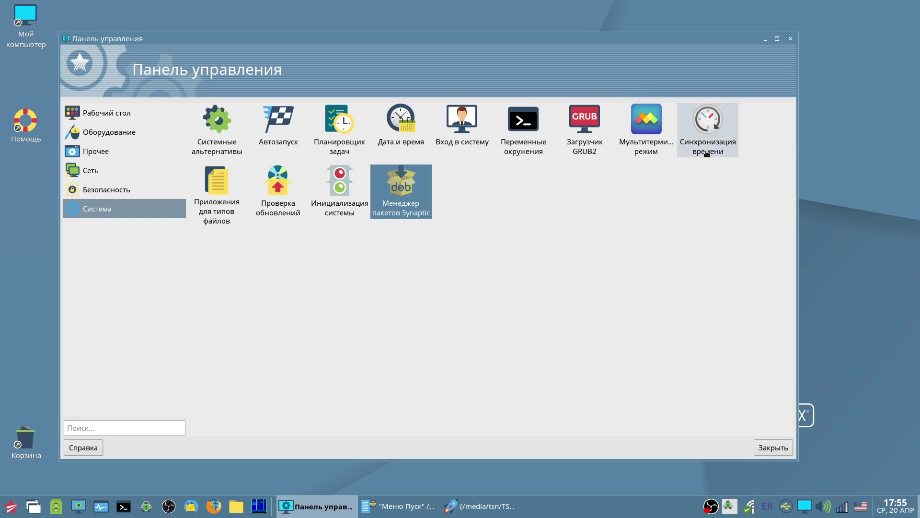
pyautogui.click(791, 41)
pyautogui.click(546, 107)
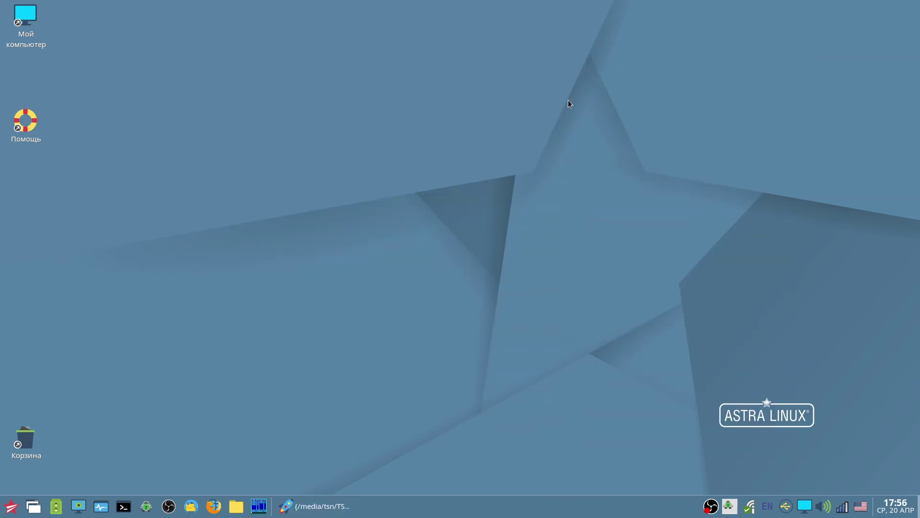